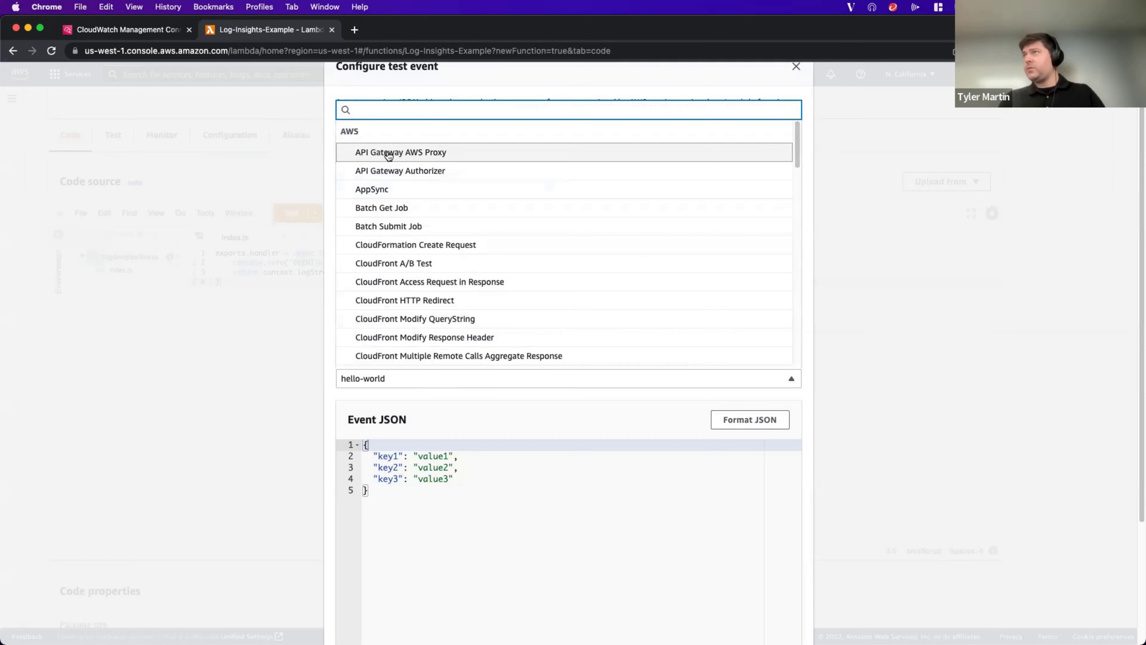
# - Fill the new Test-event's JSON from the API Gateway AWS Proxy template, look through it, and save the event
pyautogui.click(384, 152)
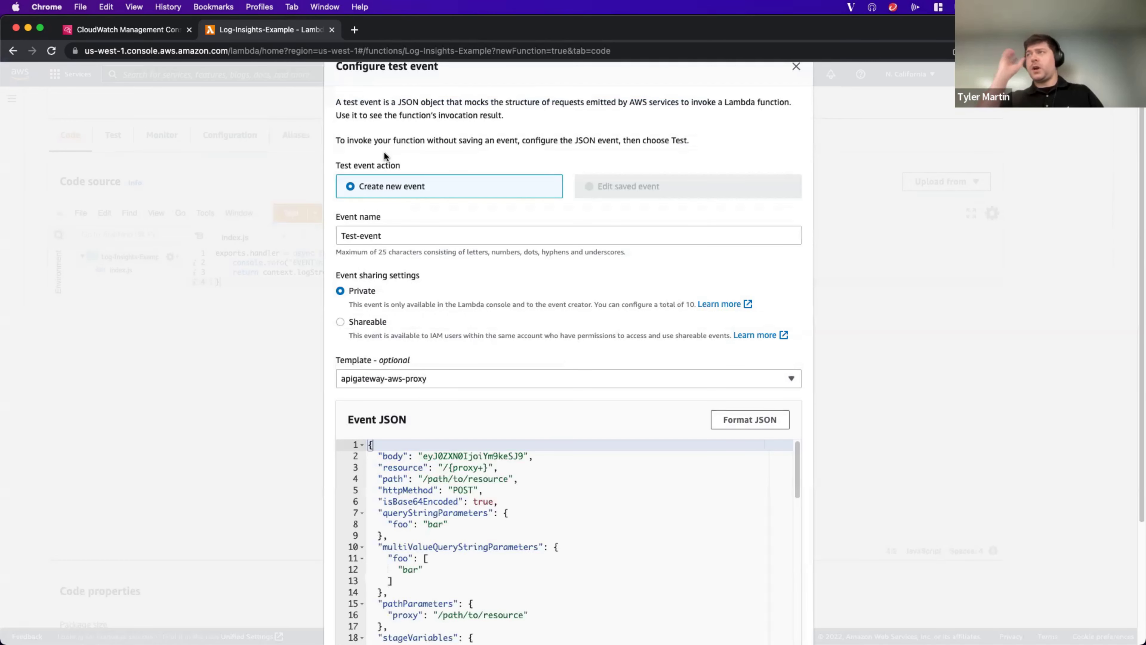
pyautogui.scroll(-20, 468, 350)
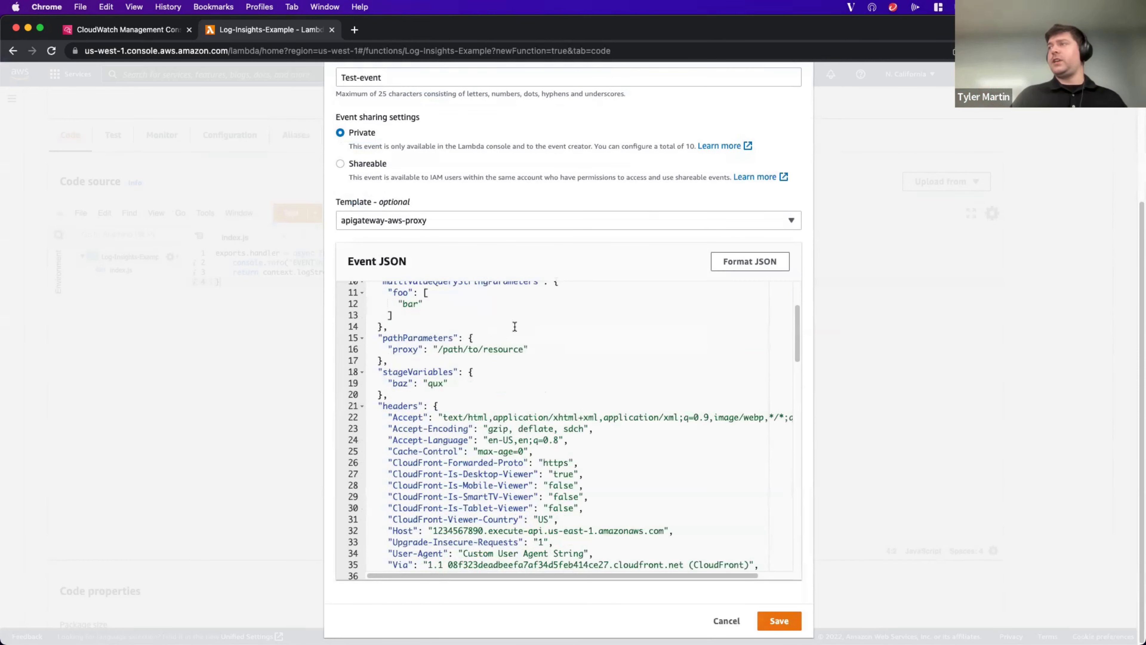
pyautogui.scroll(-10, 515, 326)
pyautogui.scroll(20, 519, 361)
pyautogui.scroll(8, 527, 387)
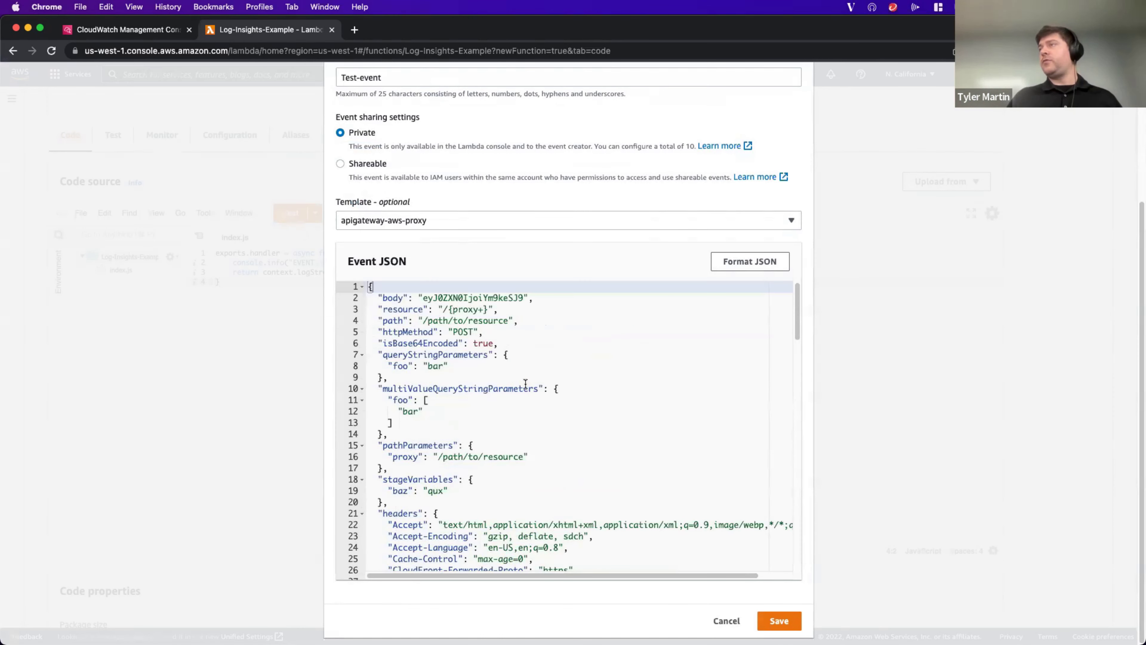
pyautogui.scroll(-20, 526, 384)
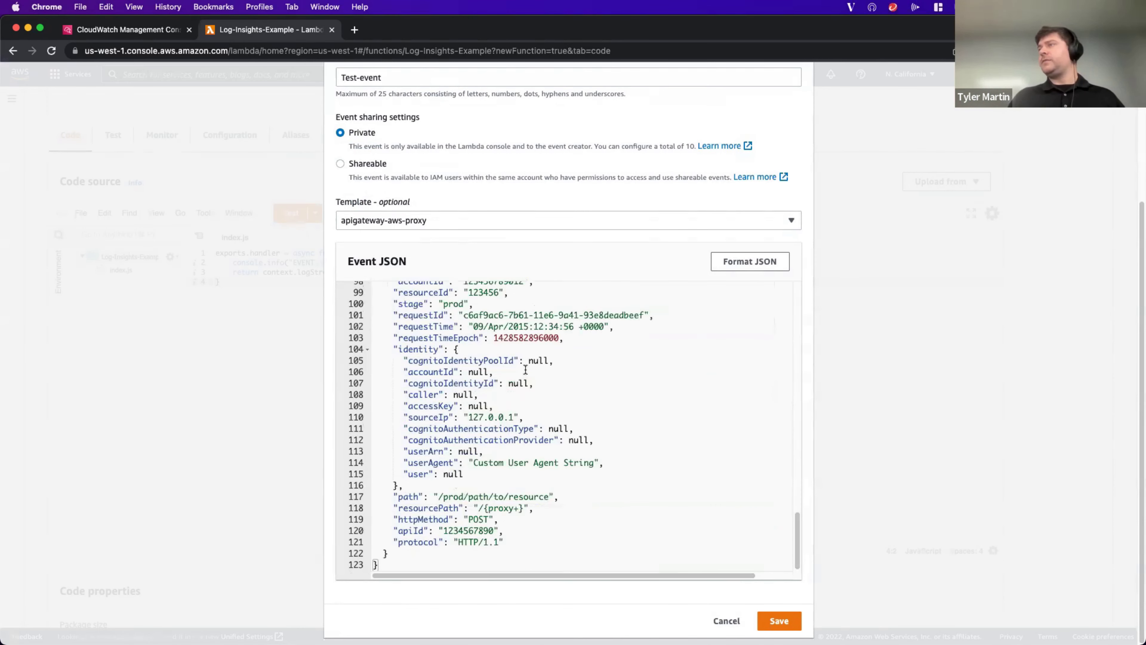
pyautogui.scroll(20, 524, 371)
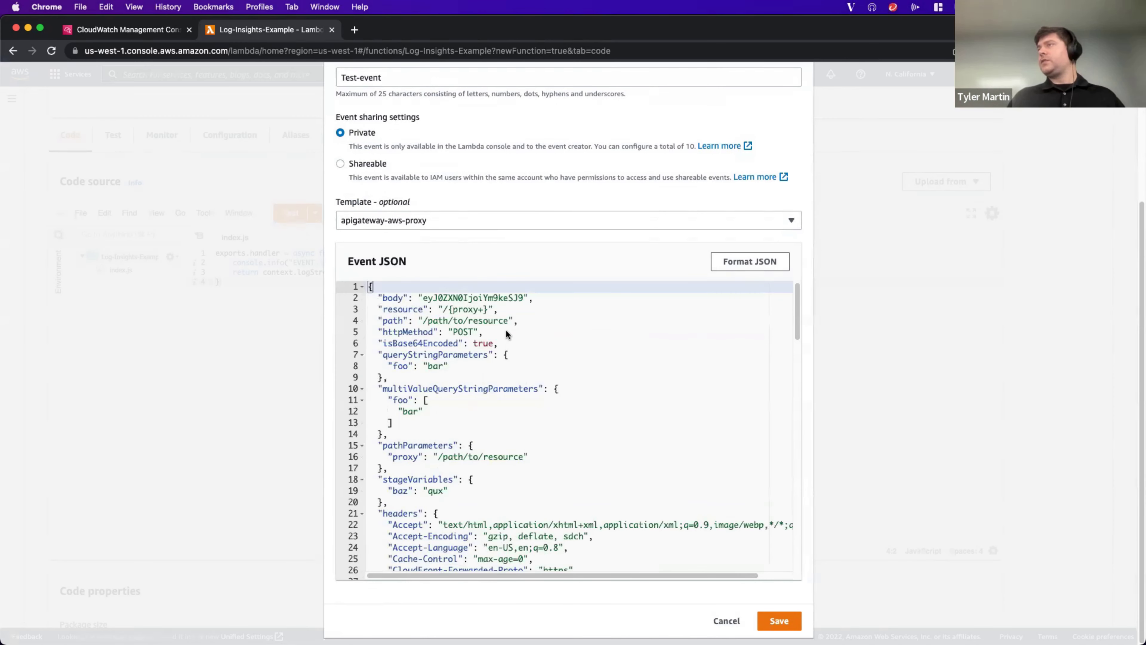
pyautogui.scroll(-5, 509, 360)
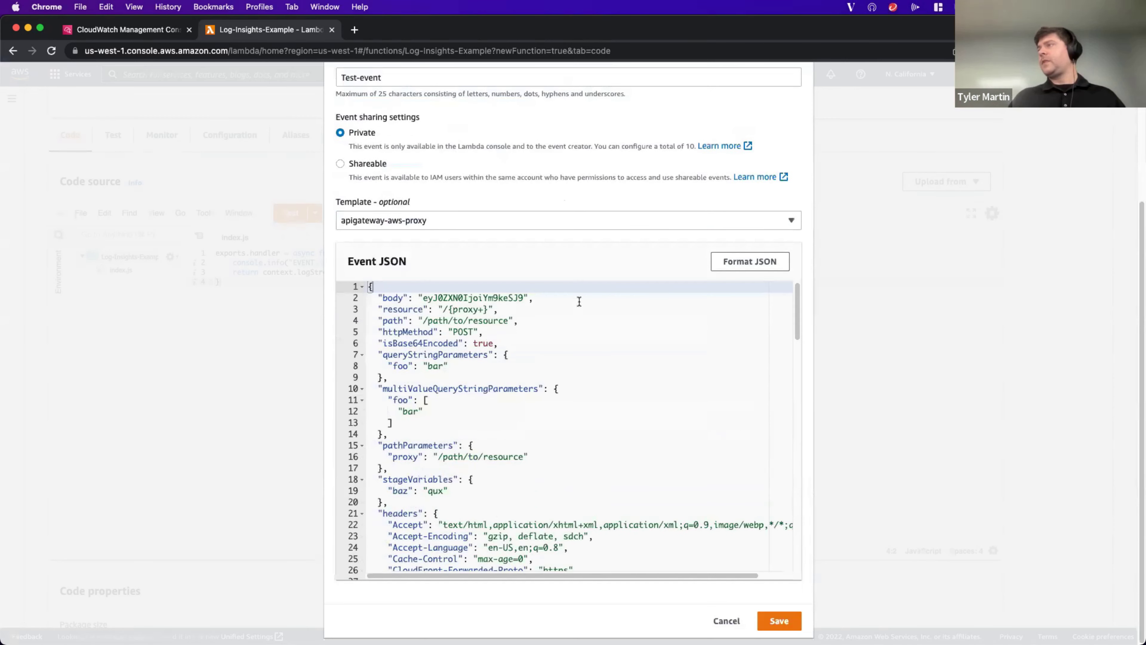
pyautogui.click(783, 621)
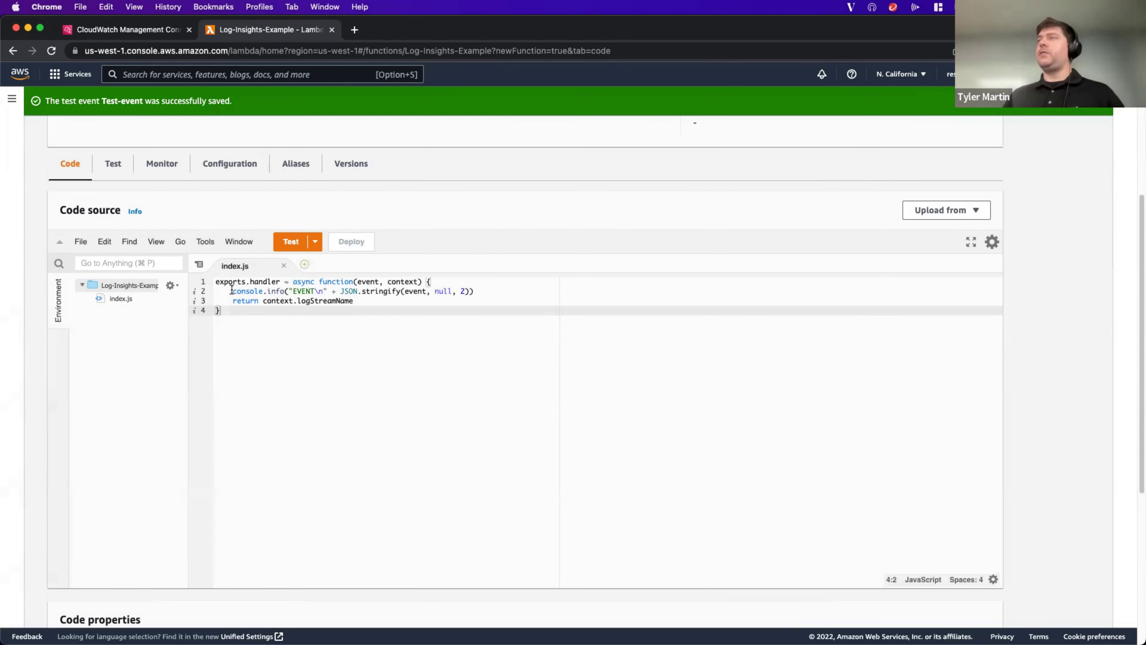
# - Run the function with Test-event and review the event logged by the console.info line in the execution results
pyautogui.moveTo(233, 291); pyautogui.dragTo(423, 292)
pyautogui.moveTo(515, 293); pyautogui.dragTo(508, 292)
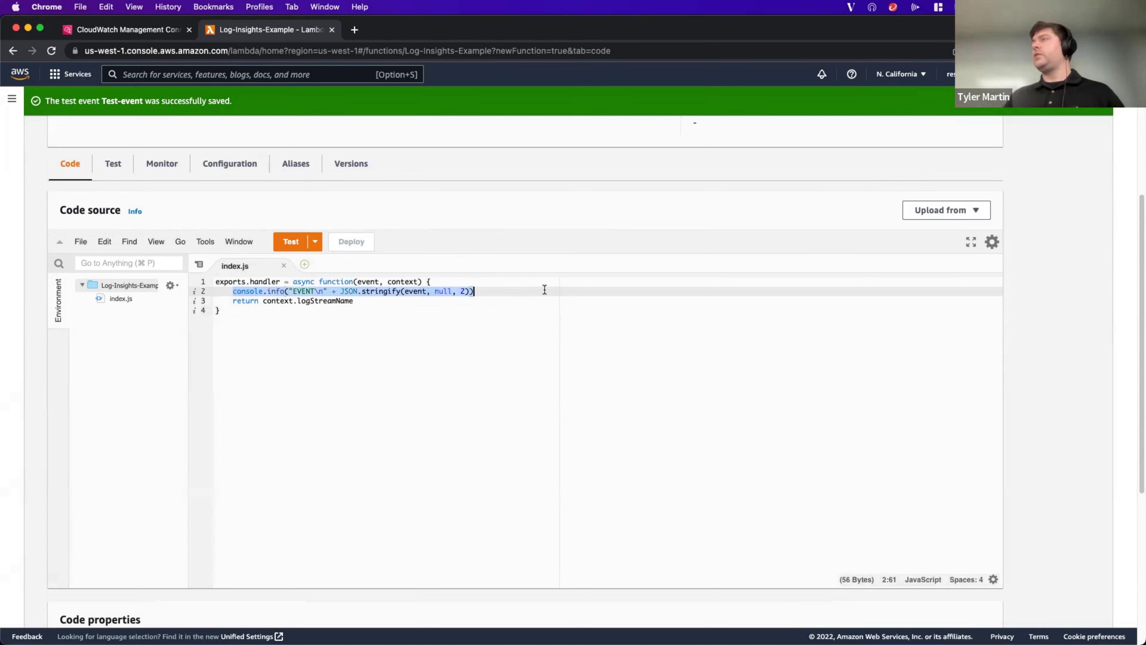
pyautogui.click(503, 289)
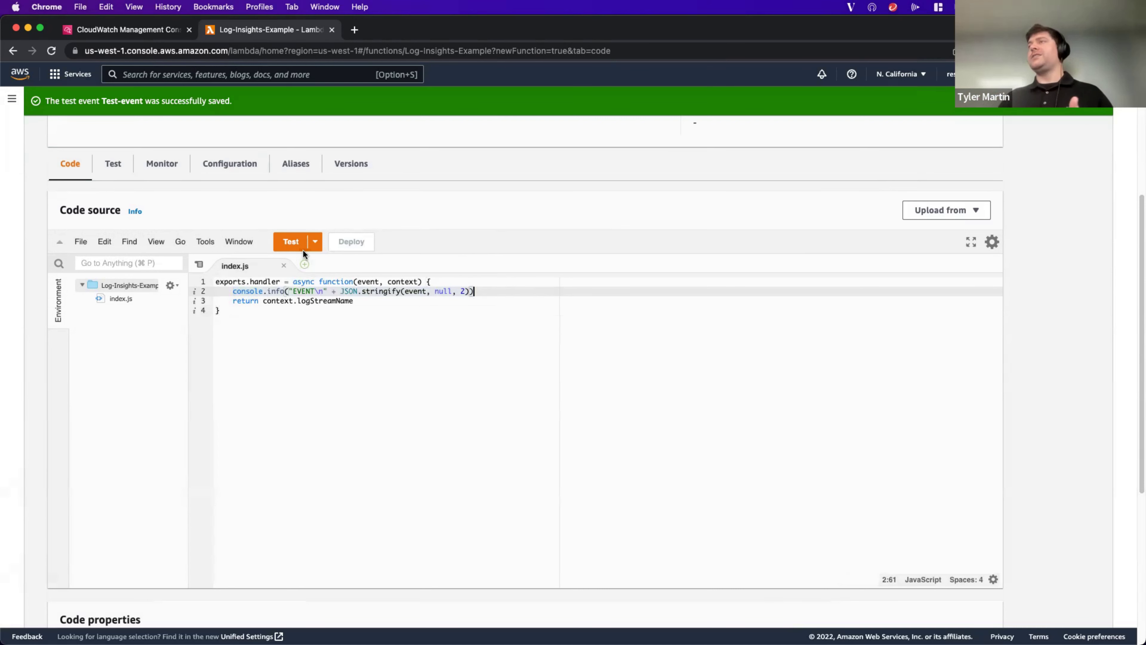
pyautogui.click(287, 242)
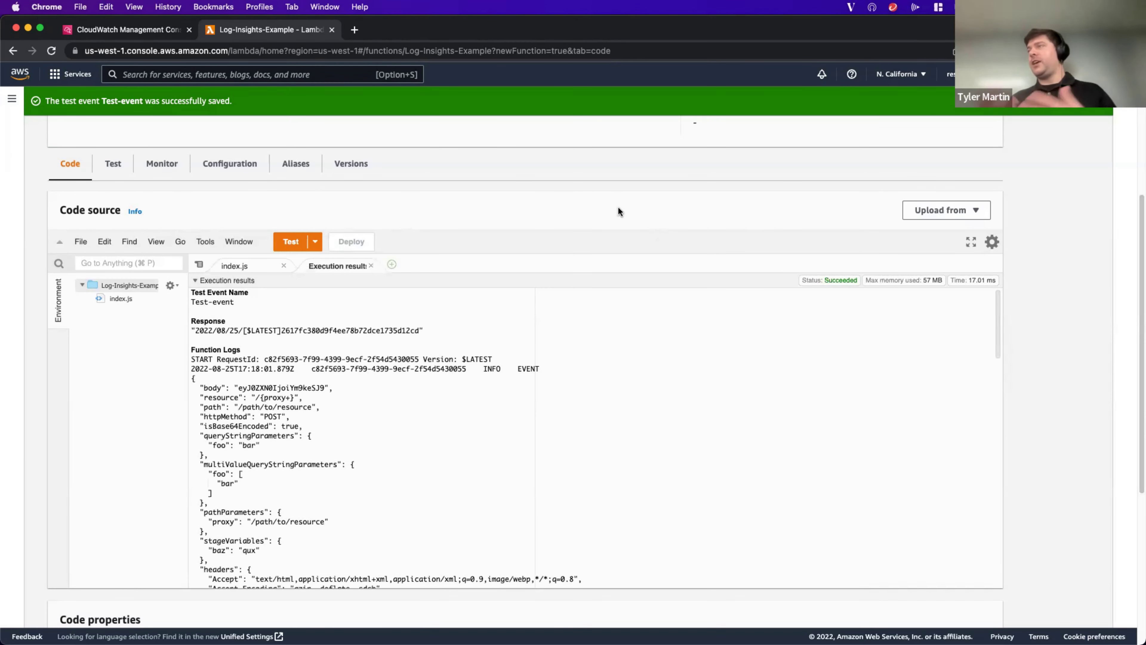
pyautogui.moveTo(190, 350); pyautogui.dragTo(510, 369)
pyautogui.scroll(-15, 277, 385)
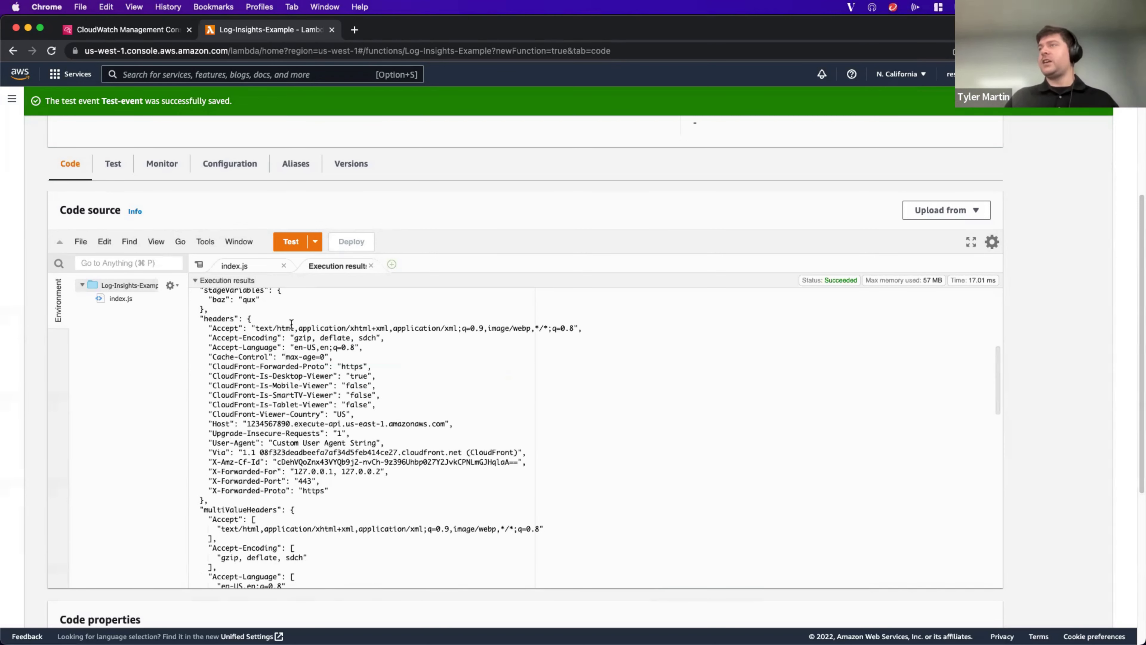
pyautogui.scroll(-4, 303, 357)
pyautogui.scroll(9, 302, 357)
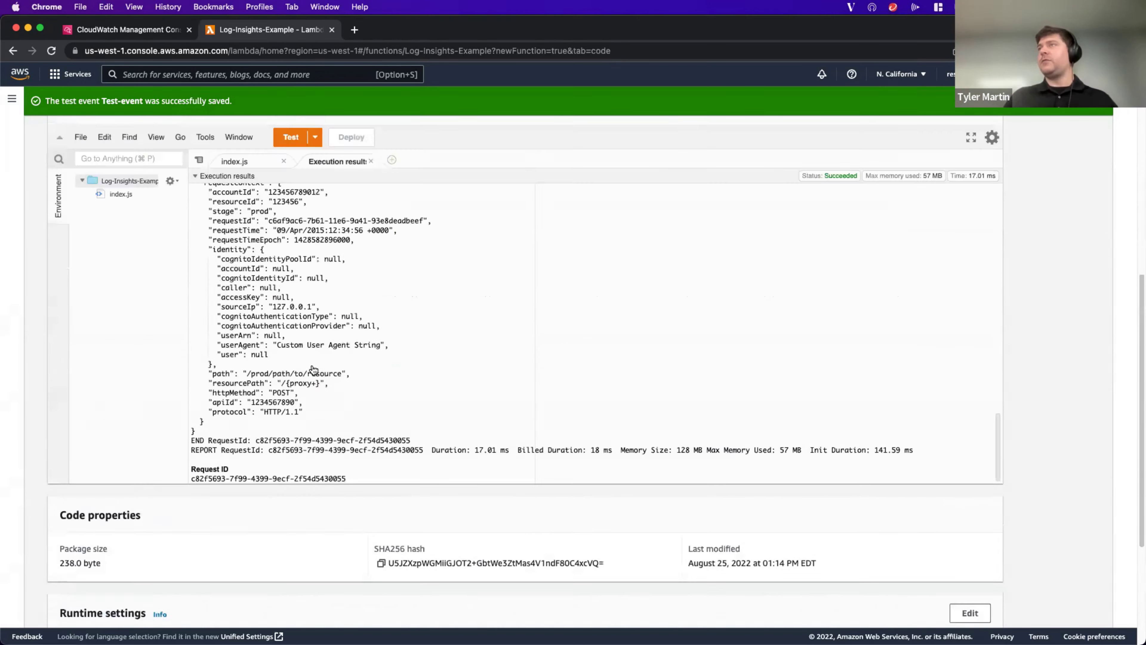
pyautogui.scroll(-2, 293, 456)
# - Run the function again with the unmodified Test-event to generate more log entries
pyautogui.click(292, 394)
pyautogui.click(293, 395)
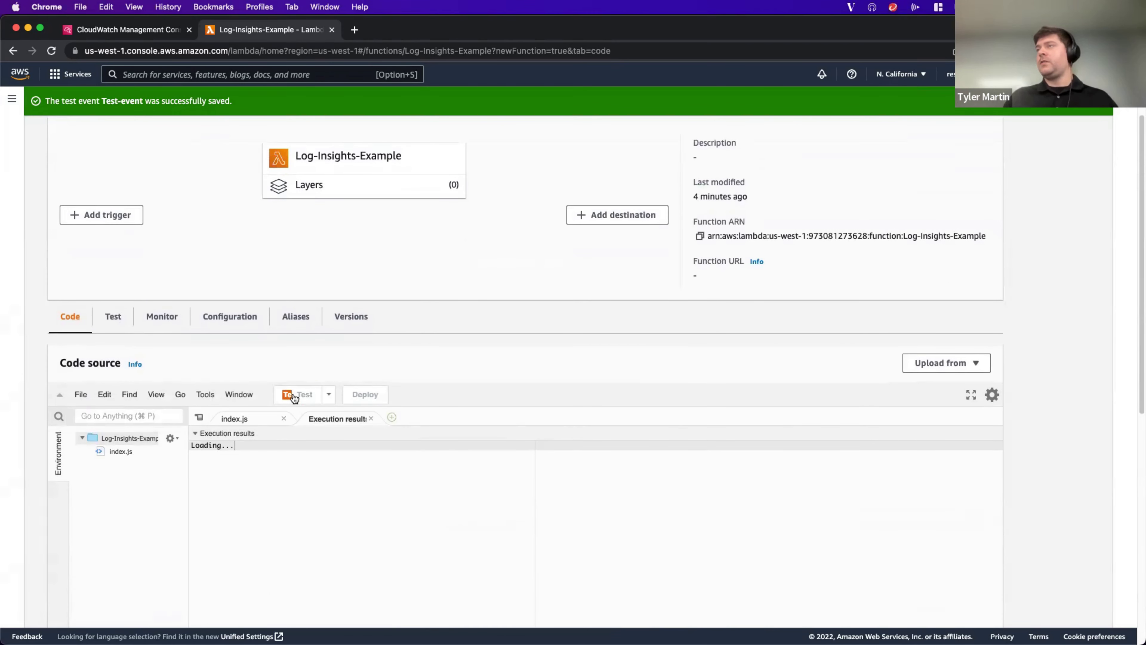
pyautogui.scroll(-3, 367, 357)
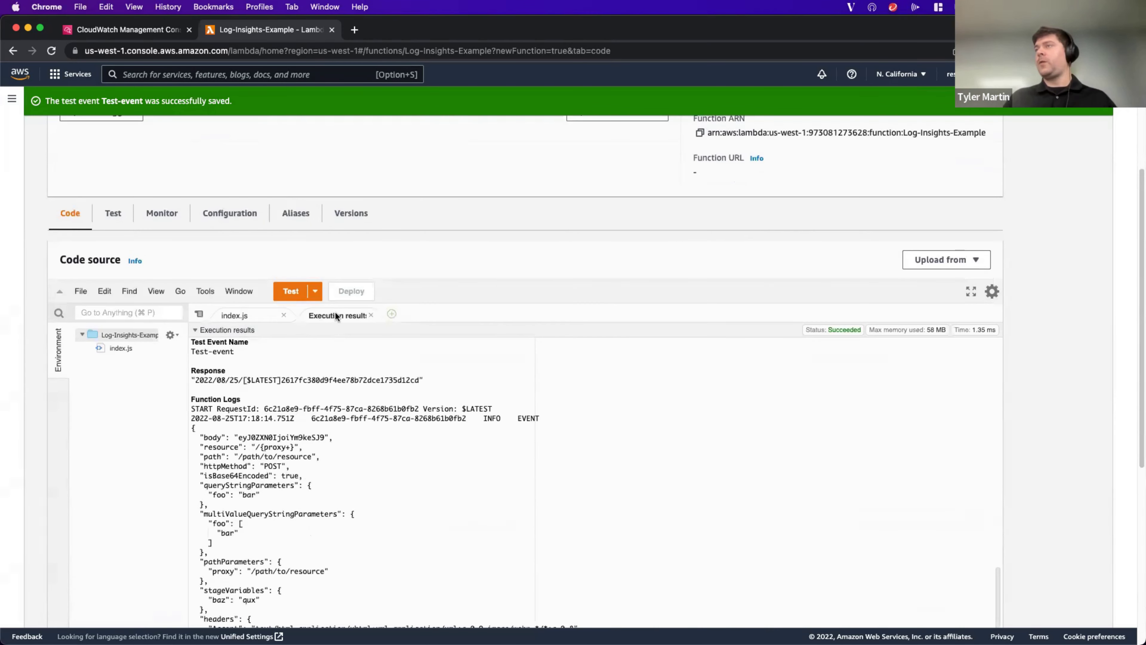
# - Edit the saved Test-event and set CloudFront-Viewer-Country under multiValueHeaders to "CA"
pyautogui.click(316, 292)
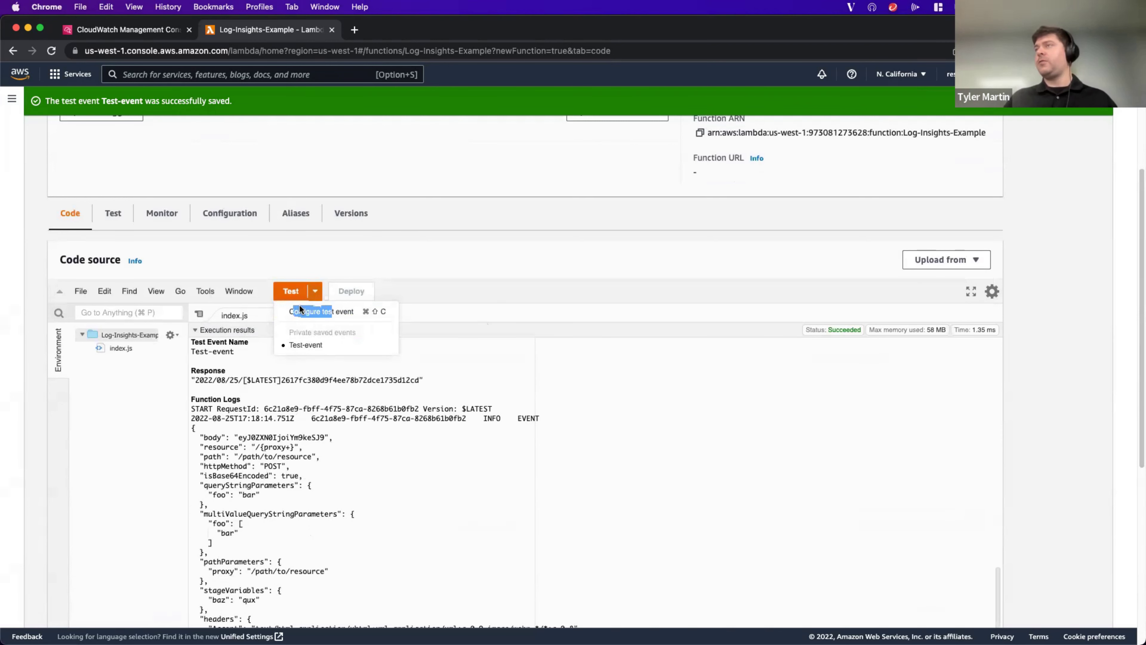
pyautogui.click(333, 310)
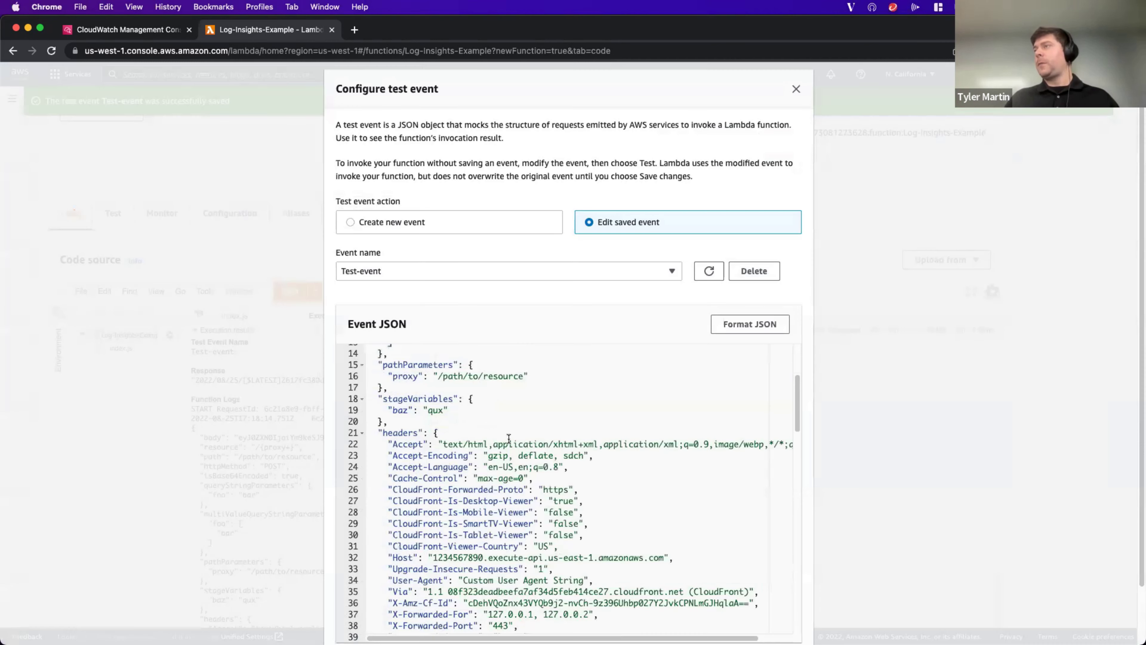
pyautogui.scroll(-10, 520, 427)
pyautogui.scroll(3, 499, 395)
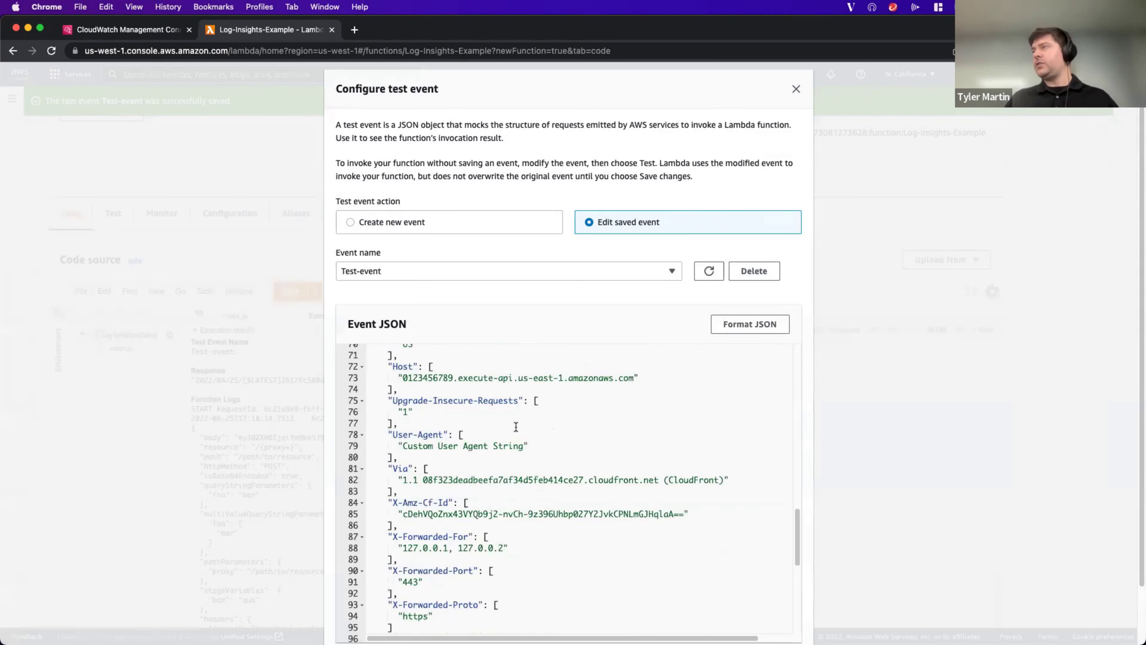
pyautogui.click(417, 416)
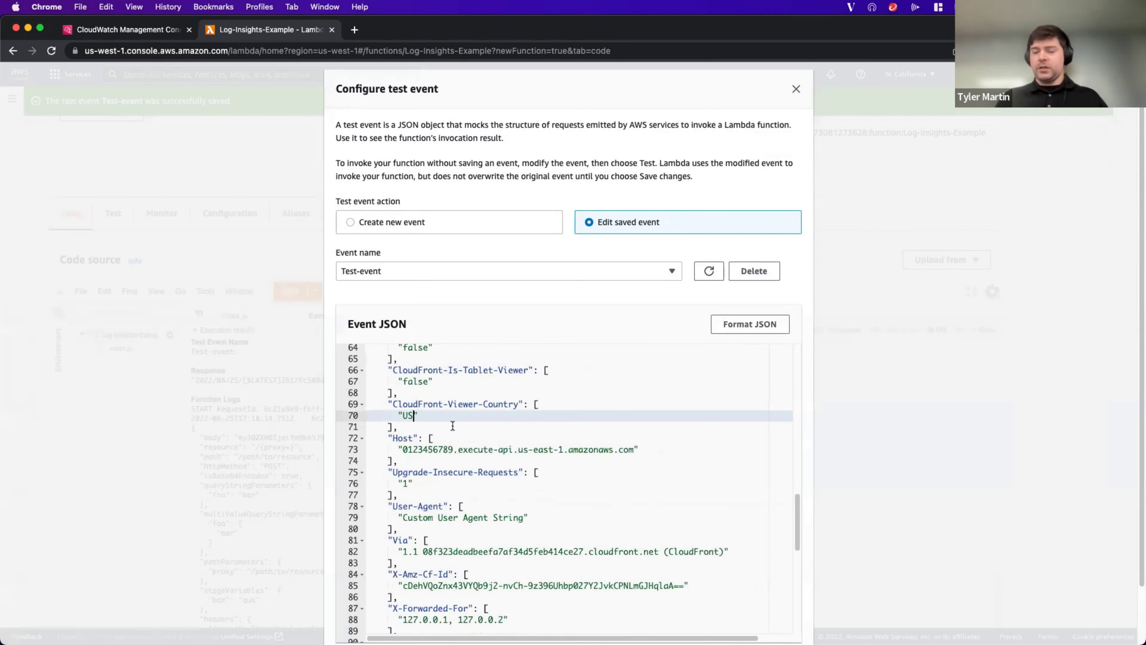
pyautogui.press('BackSpace')
pyautogui.press('BackSpace')
pyautogui.press('BackSpace')
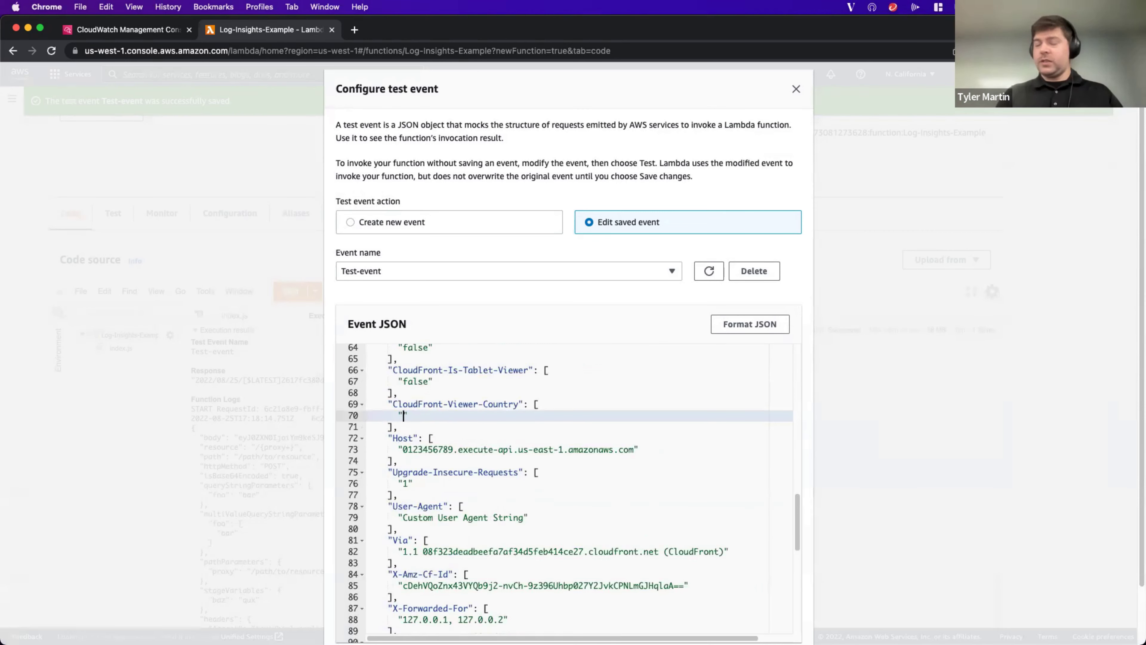
pyautogui.write('CA')
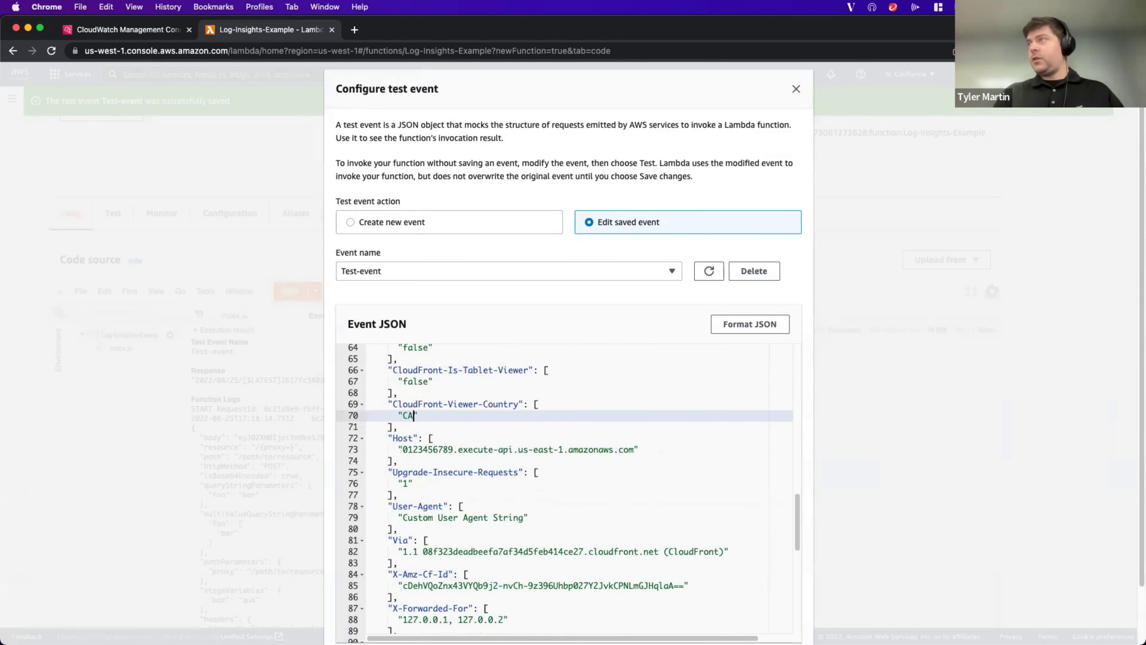
# - Look over the remaining event JSON and save the modified Test-event
pyautogui.scroll(-6, 624, 343)
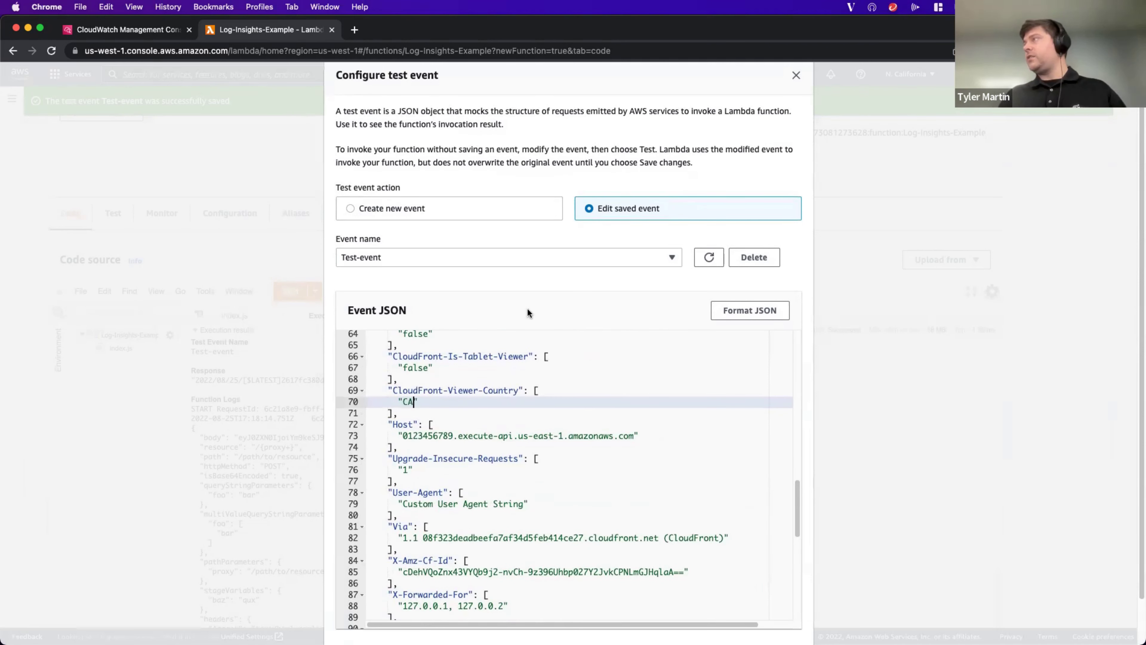
pyautogui.scroll(4, 639, 397)
pyautogui.scroll(-8, 639, 397)
pyautogui.scroll(8, 641, 398)
pyautogui.scroll(-6, 735, 517)
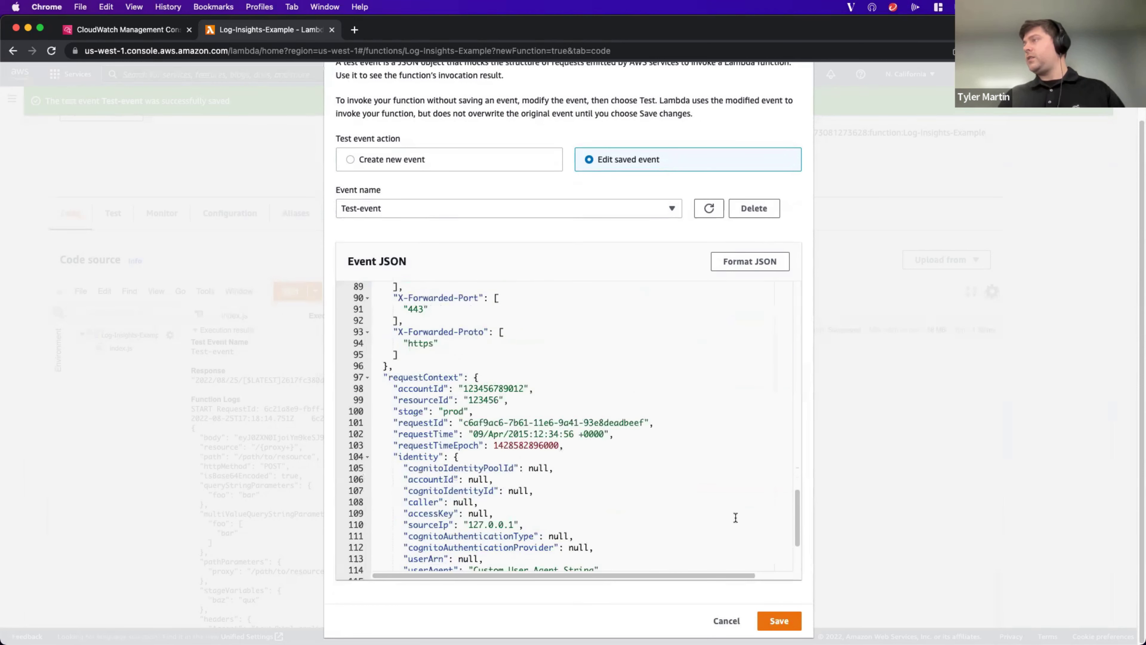
pyautogui.click(780, 622)
# - Run the function several times with the modified Test-event
pyautogui.click(289, 296)
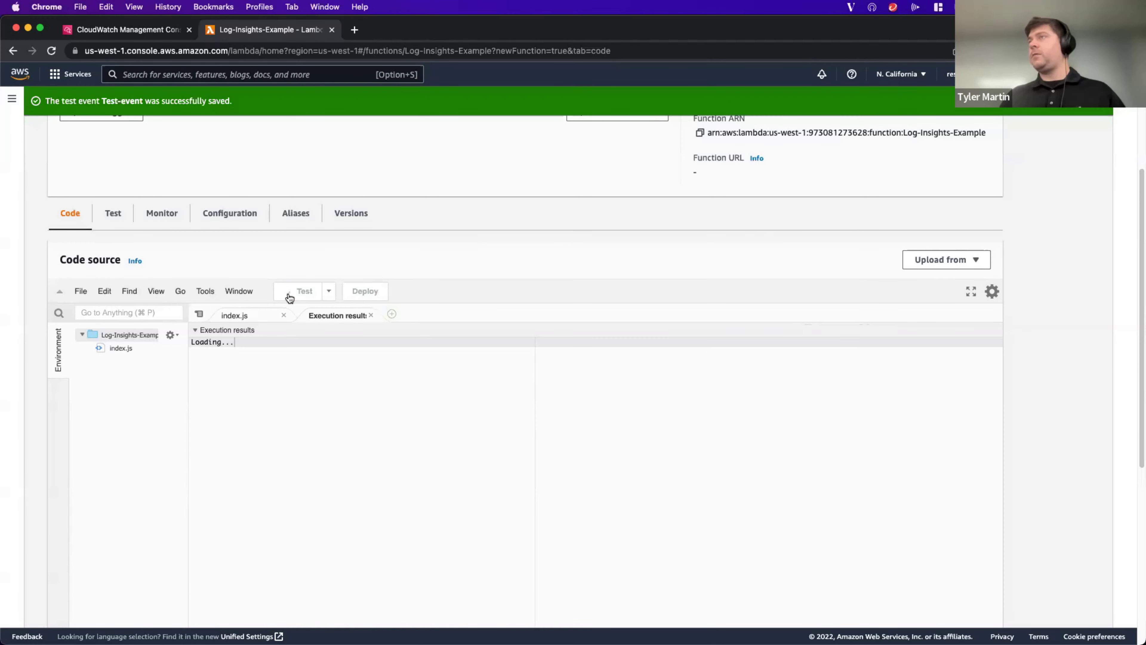
pyautogui.click(289, 295)
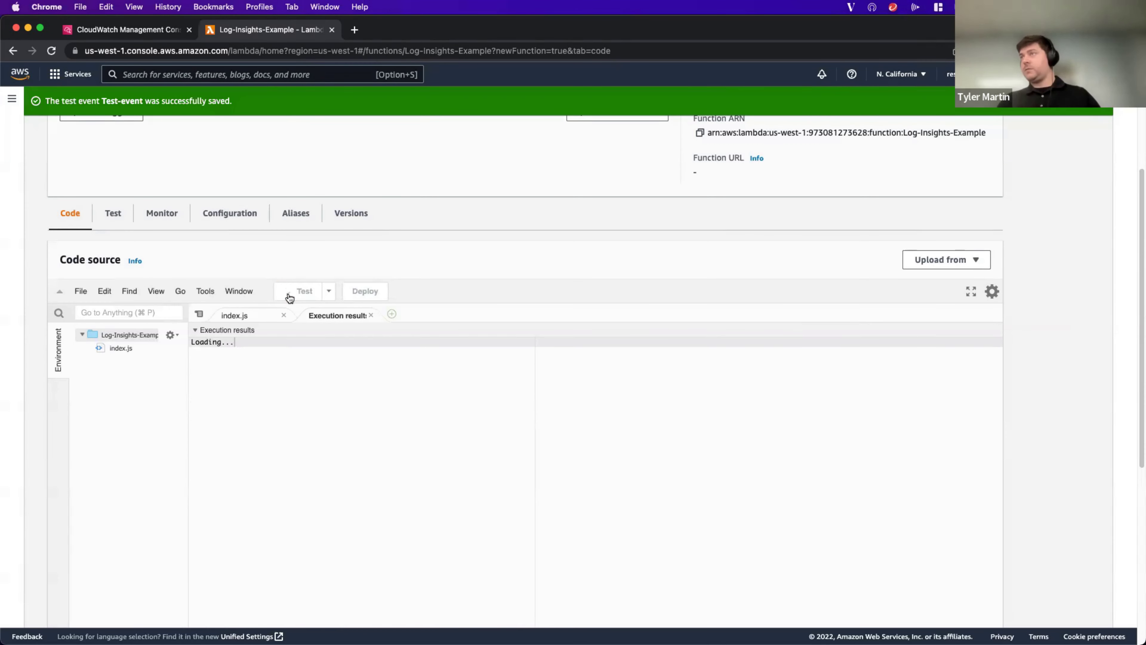
pyautogui.click(289, 291)
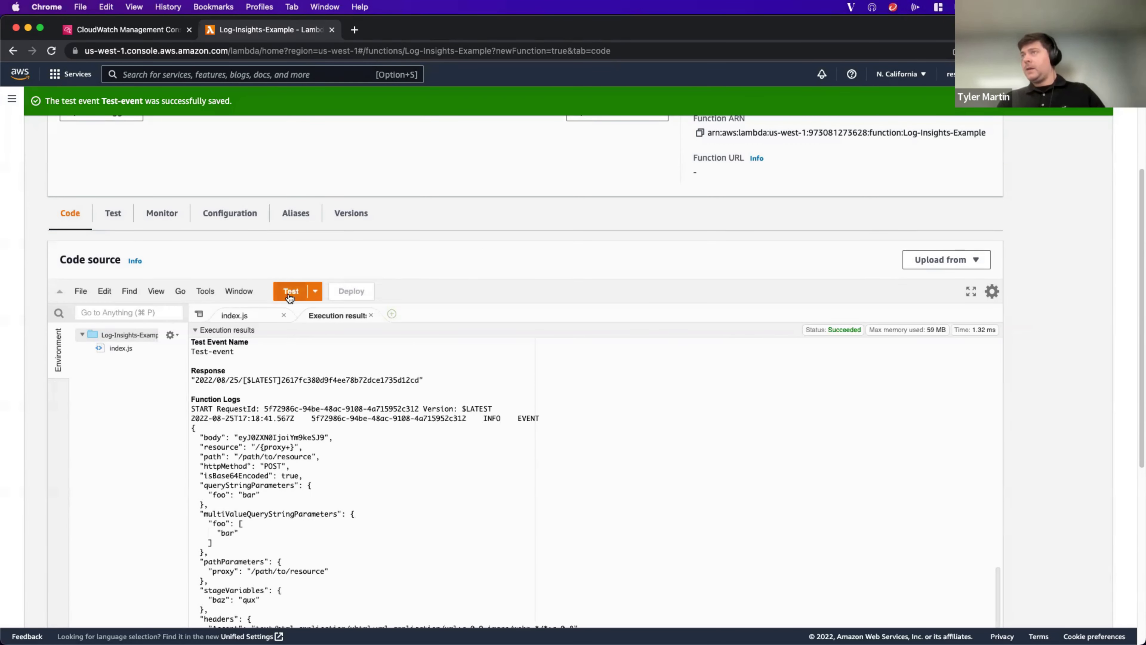
pyautogui.scroll(-10, 428, 407)
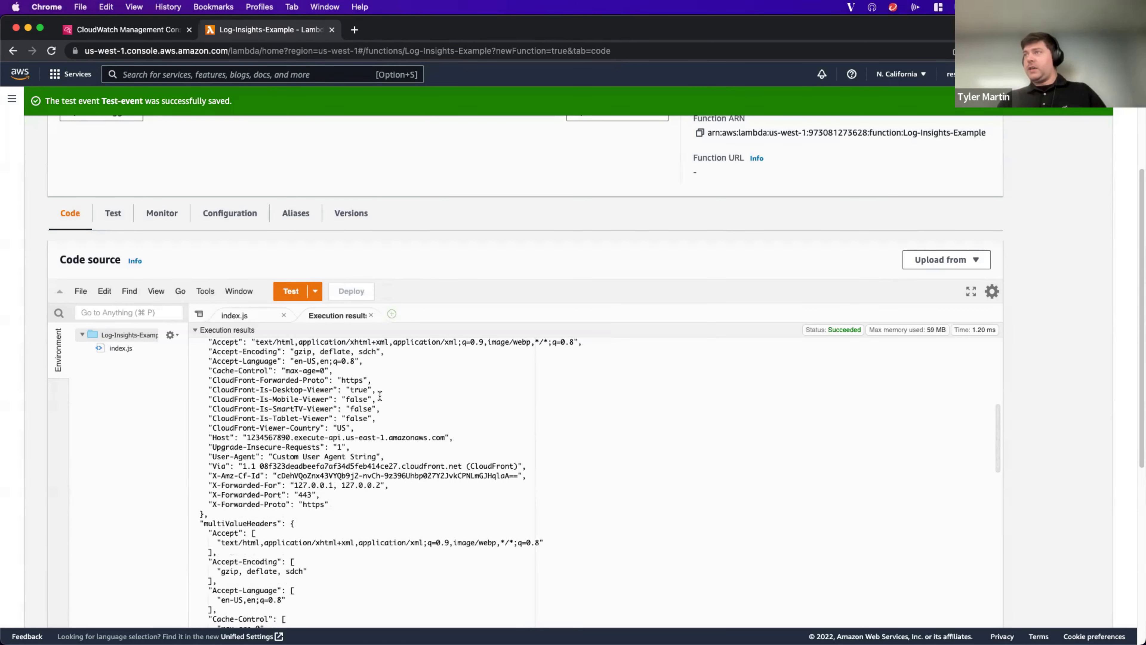
pyautogui.click(291, 292)
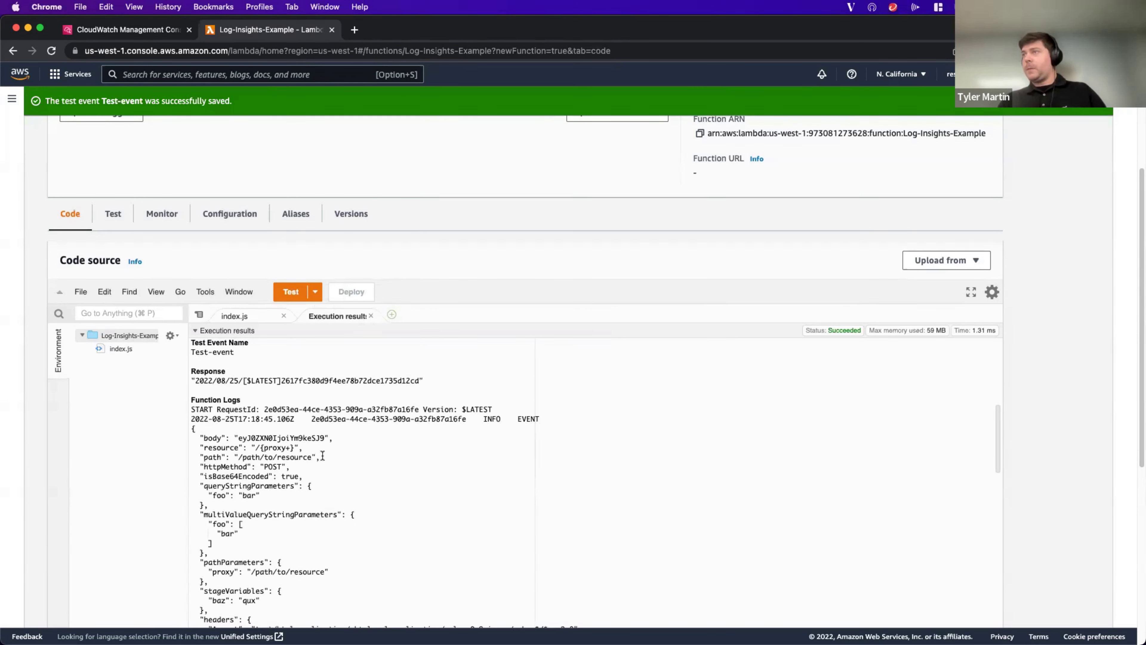
# - Find the multi-value CloudFront-Viewer-Country header in the execution results and run the test once more
pyautogui.scroll(5, 322, 453)
pyautogui.scroll(-8, 309, 437)
pyautogui.scroll(-8, 308, 437)
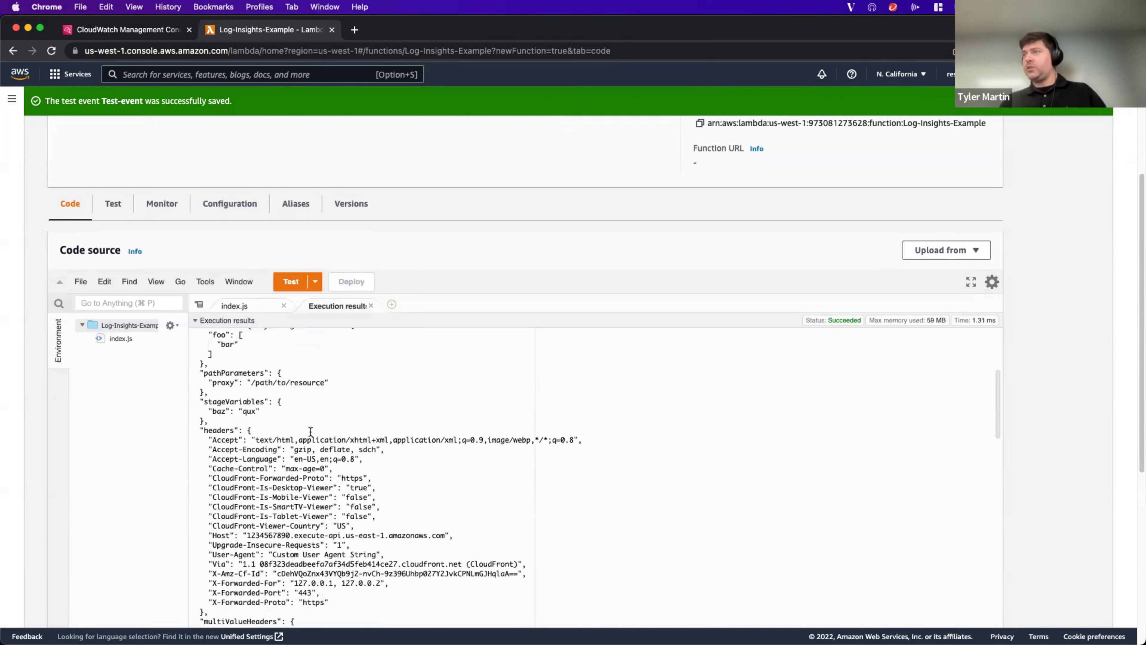
pyautogui.scroll(-4, 278, 415)
pyautogui.scroll(-5, 281, 416)
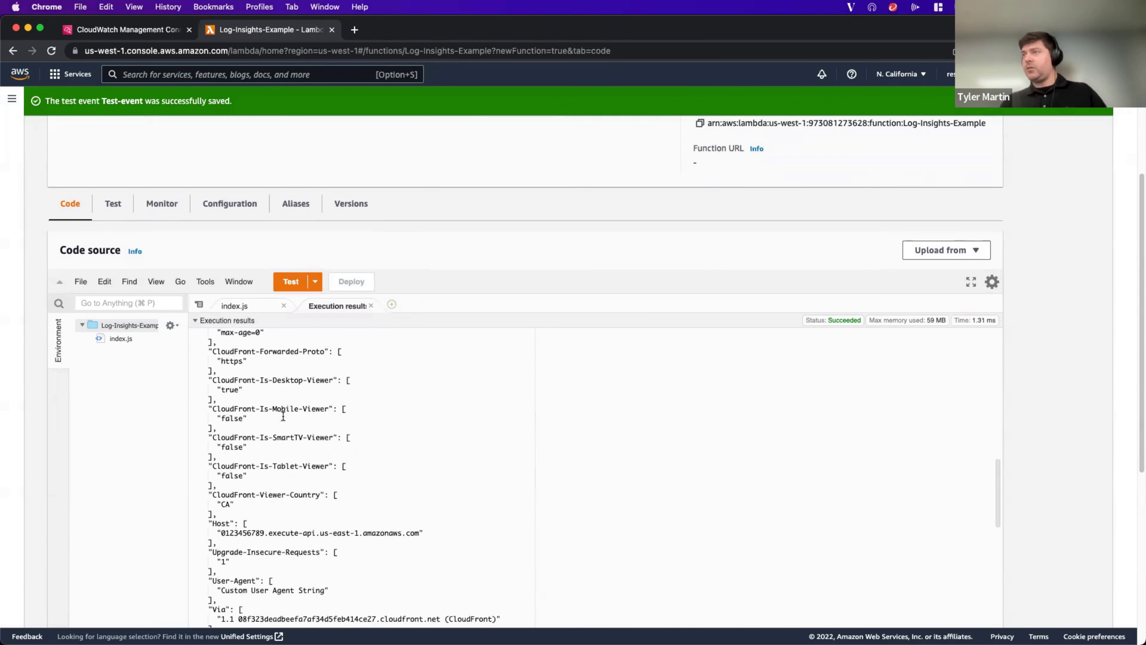
pyautogui.moveTo(261, 504); pyautogui.dragTo(196, 492)
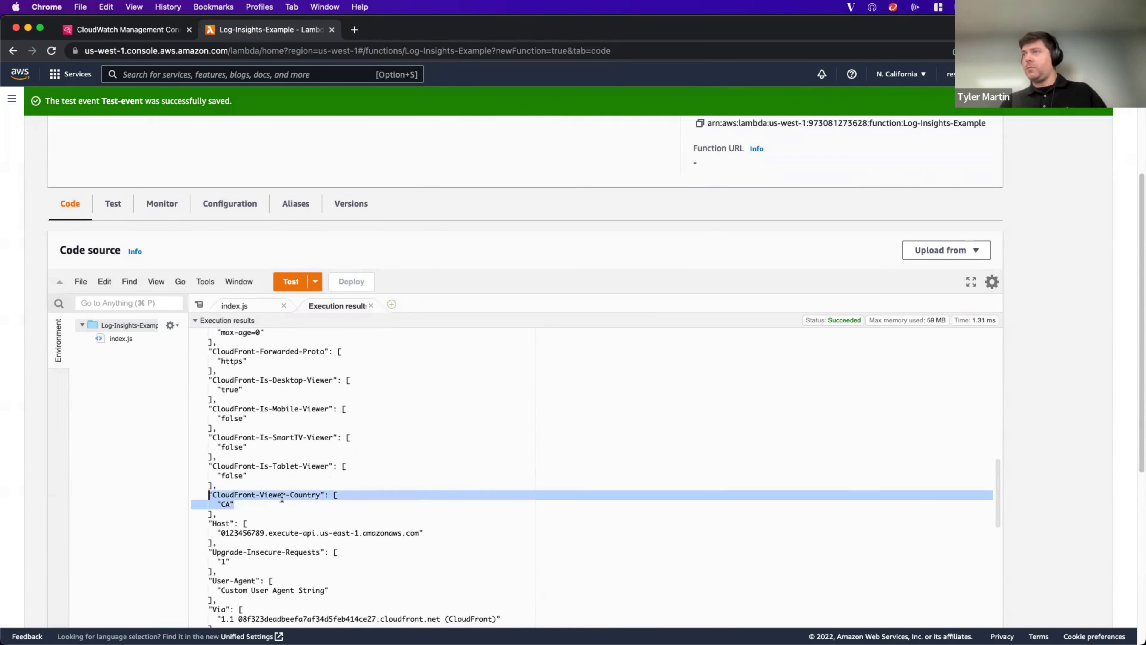
pyautogui.click(290, 281)
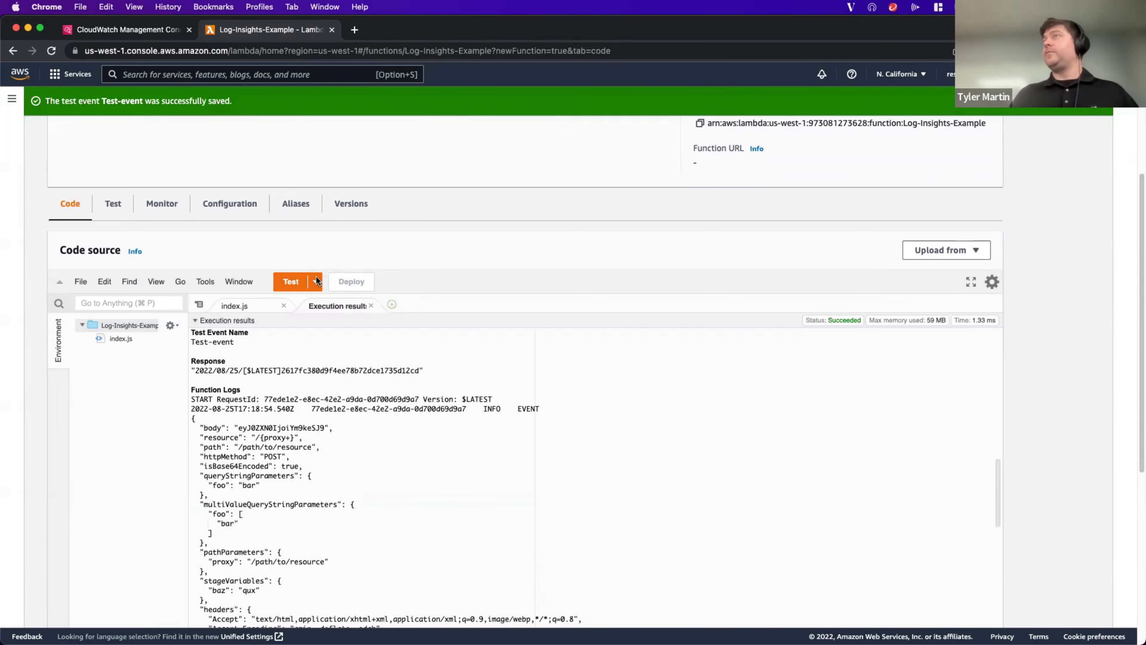
# - View the Lambda function's logs in CloudWatch from its monitoring page and open the 2022/08/25 log stream
pyautogui.click(161, 202)
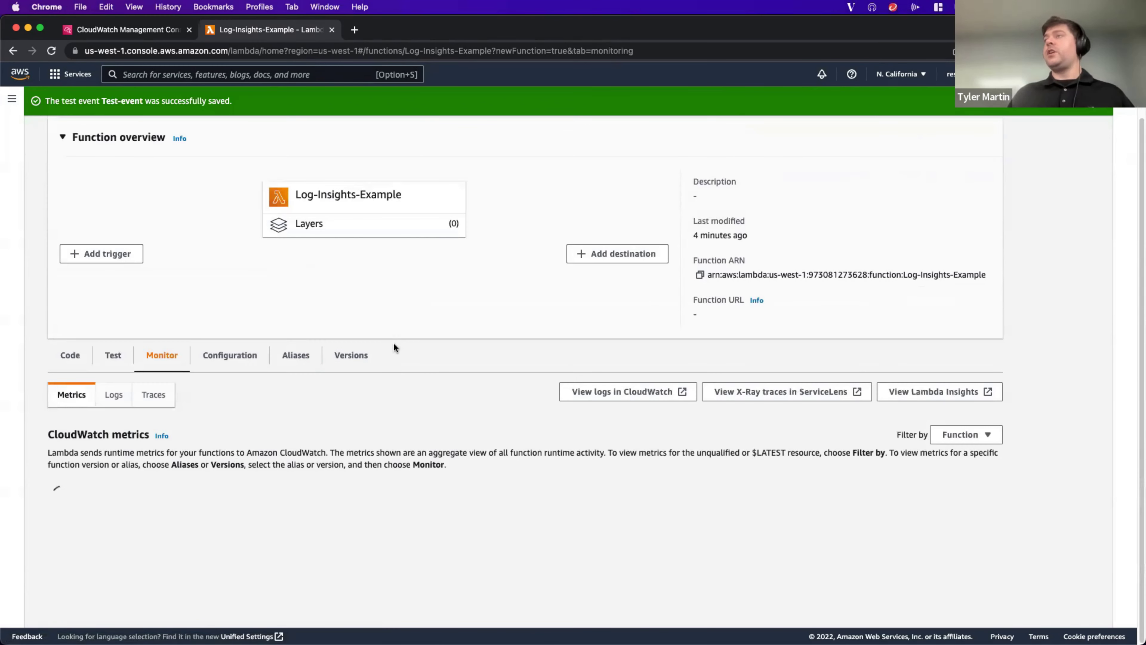
pyautogui.scroll(-3, 649, 394)
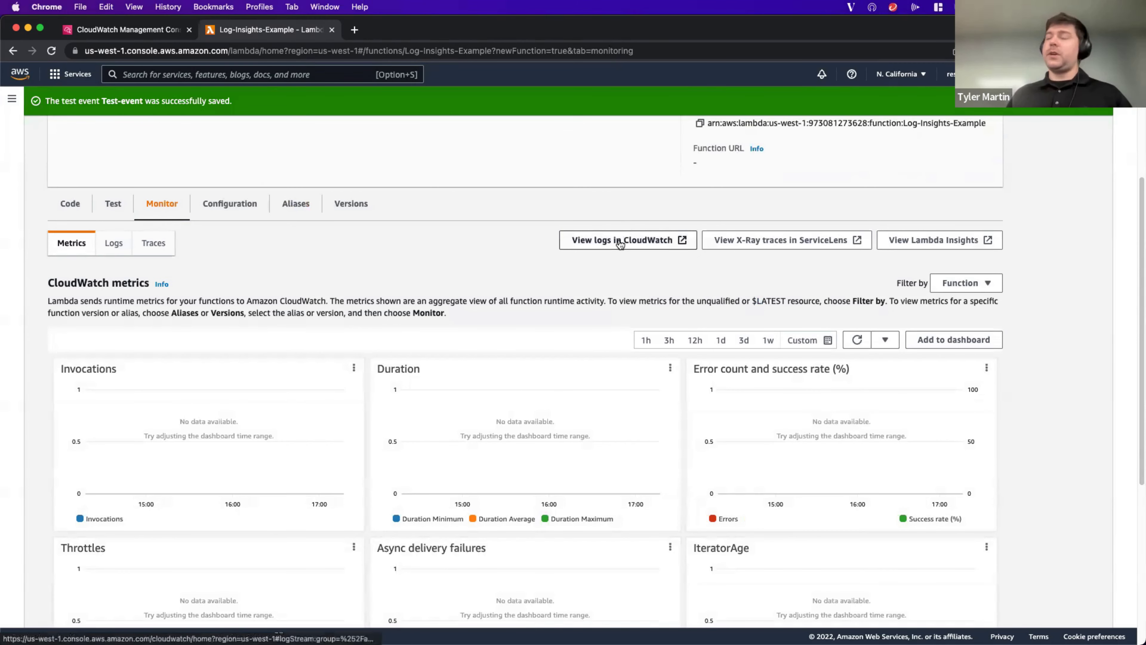
pyautogui.click(620, 244)
pyautogui.click(396, 29)
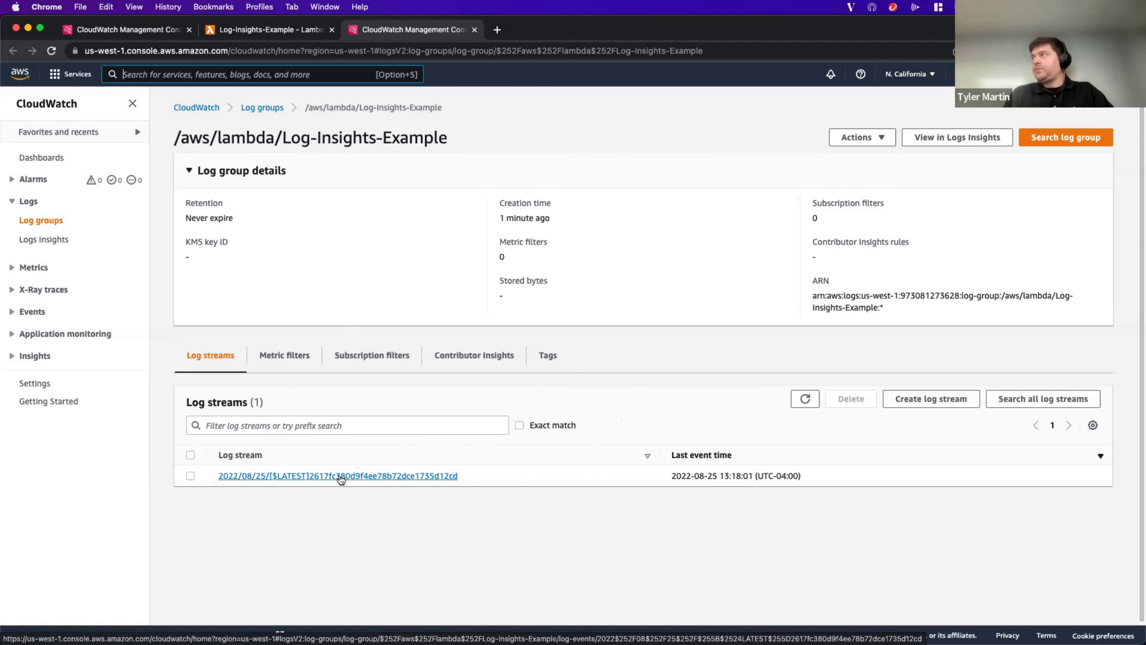
pyautogui.click(324, 476)
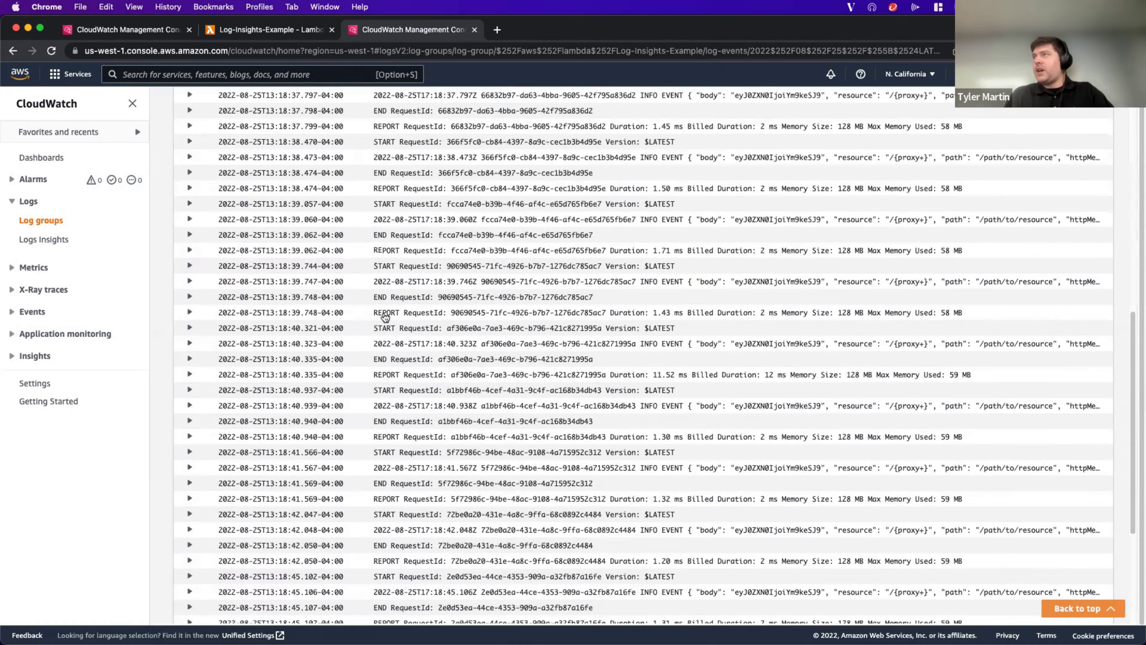
# - Look through the log stream's events and filter them by "event"
pyautogui.scroll(-20, 385, 317)
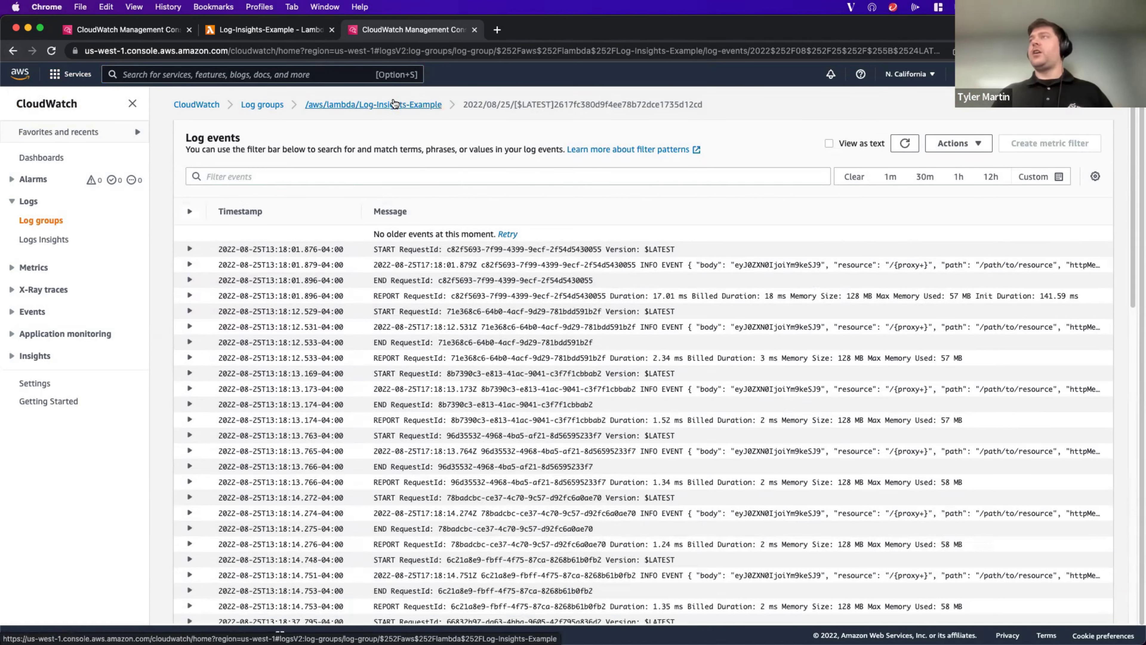
pyautogui.click(248, 177)
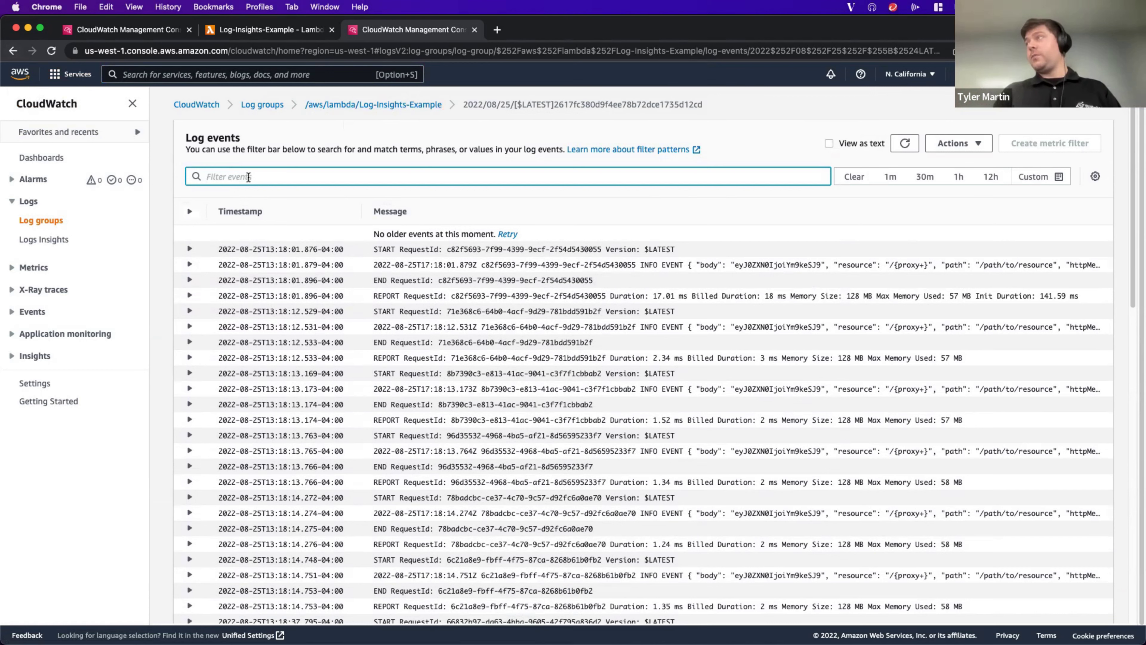
pyautogui.write('event')
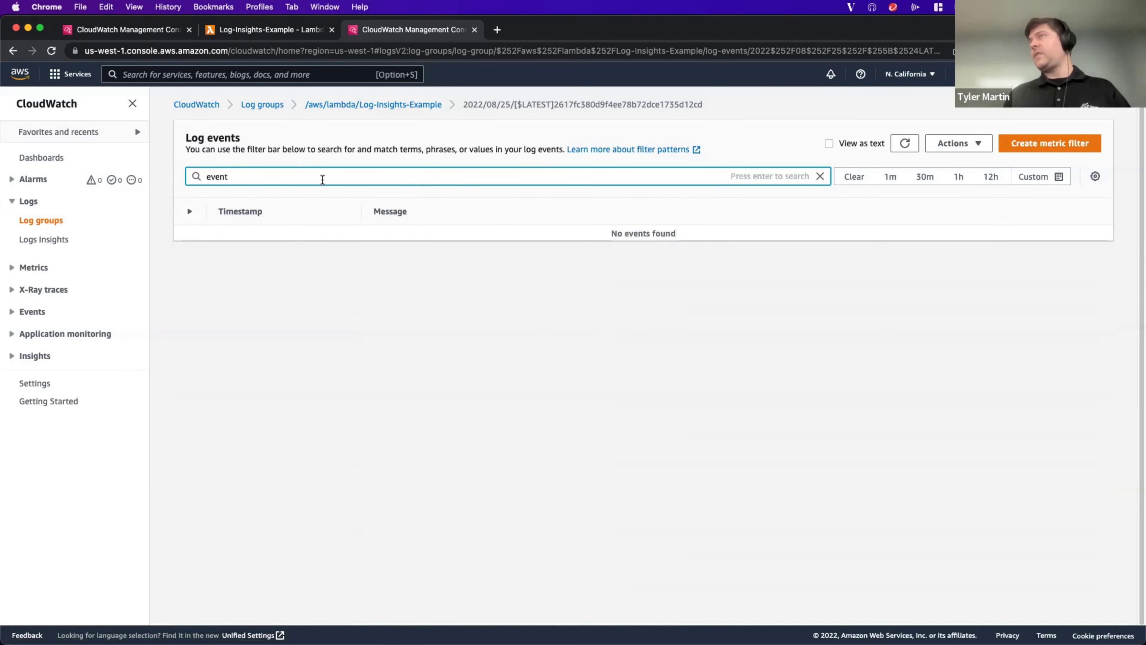
# - Filter the log events by the capitalised term "Event" instead and clear the filter
pyautogui.press('BackSpace')
pyautogui.press('BackSpace')
pyautogui.press('BackSpace')
pyautogui.press('BackSpace')
pyautogui.press('BackSpace')
pyautogui.write('Event')
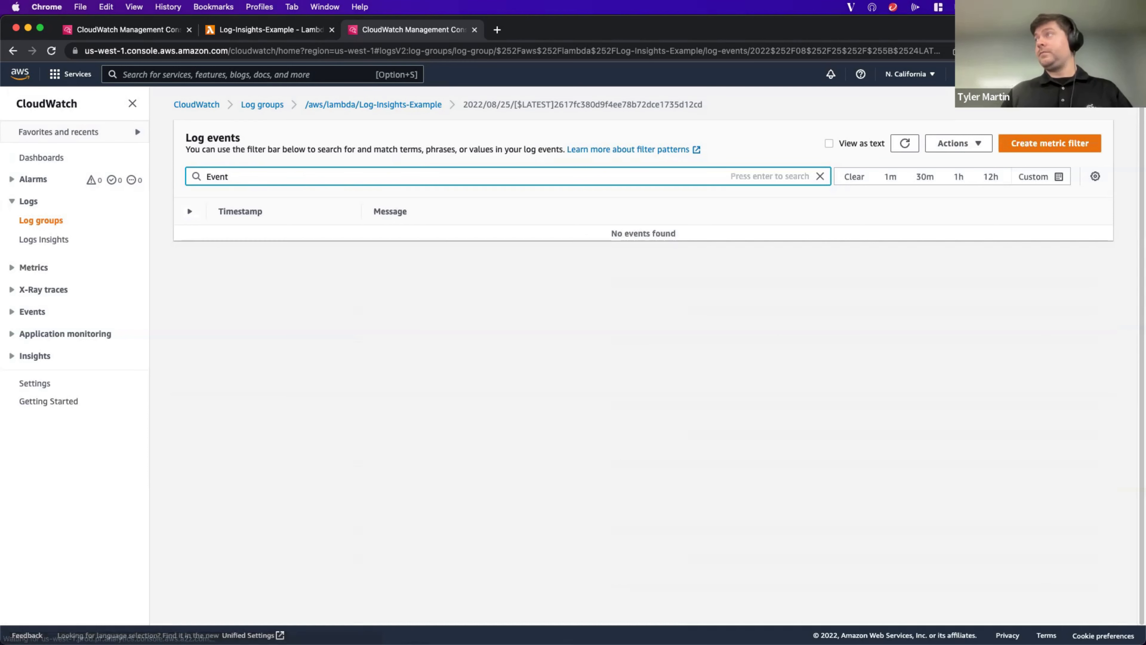
pyautogui.moveTo(248, 172); pyautogui.dragTo(158, 175)
pyautogui.press('BackSpace')
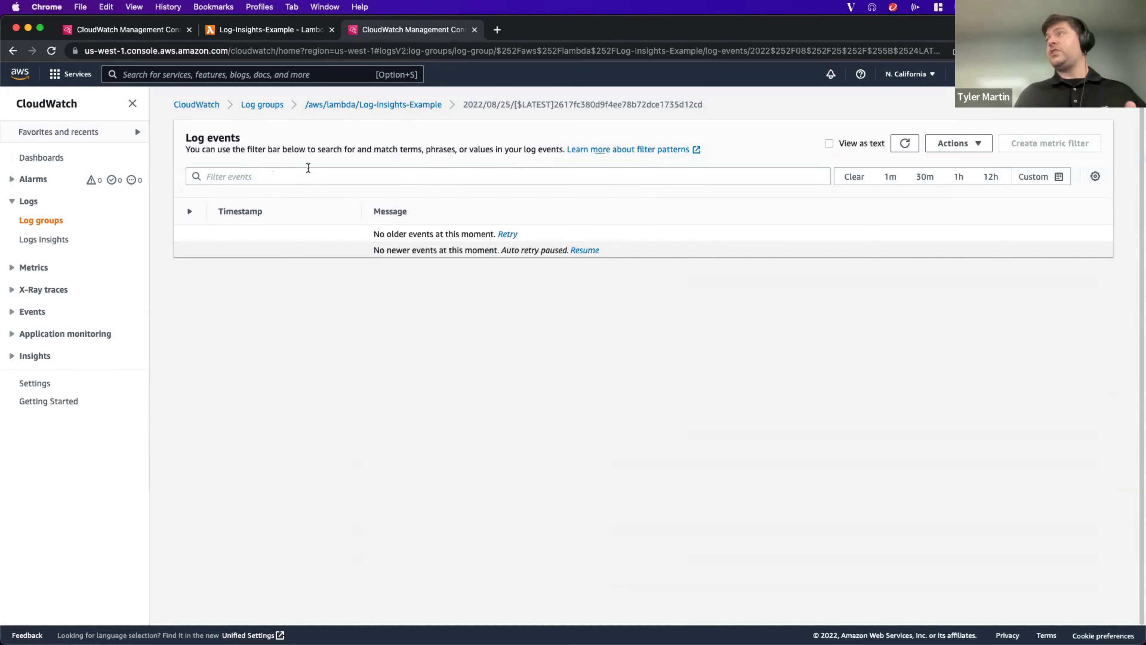
pyautogui.click(265, 175)
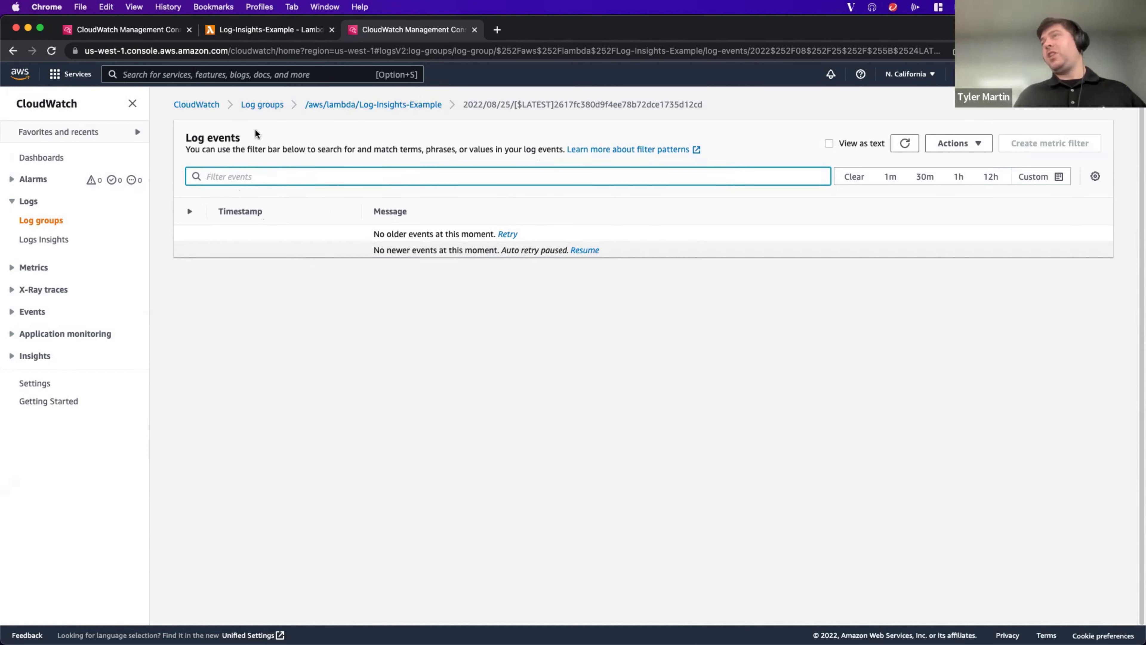
# - Open the /aws/lambda/Log-Insights-Example log group in Logs Insights, set the time range to 12 hours and show the custom range options
pyautogui.click(364, 109)
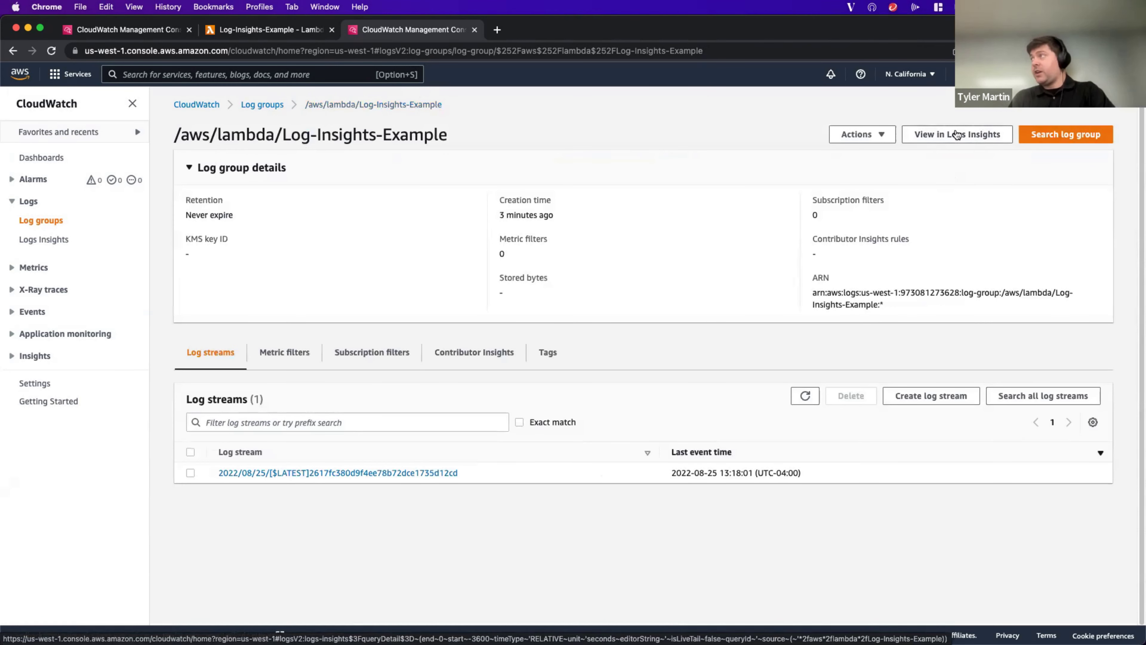
pyautogui.click(971, 141)
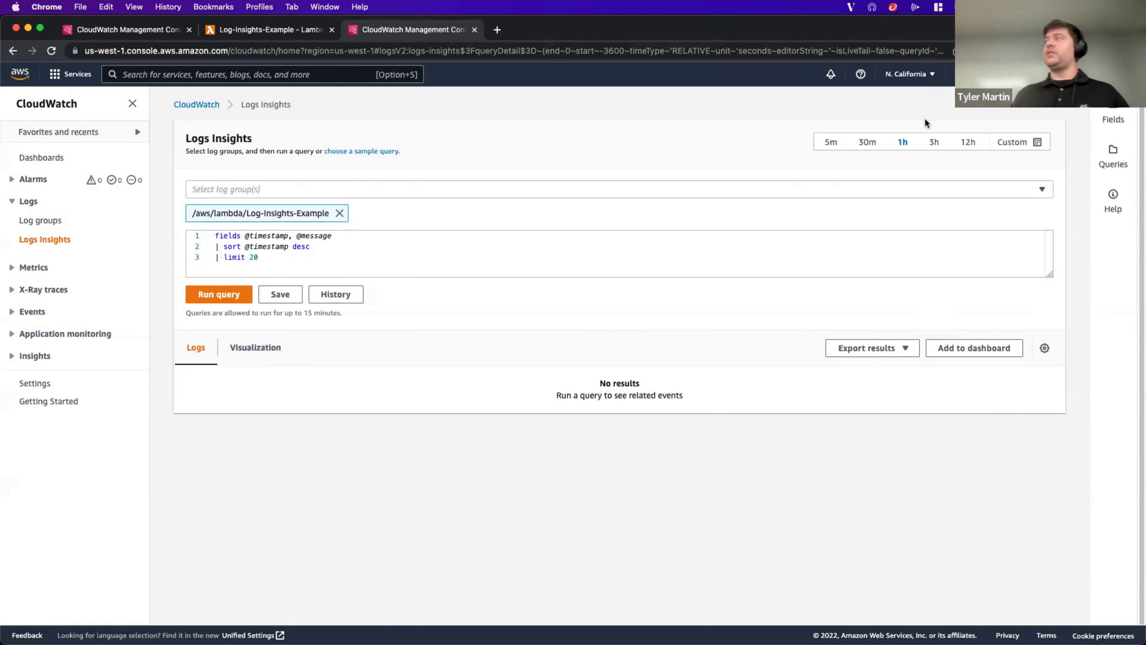
pyautogui.click(974, 143)
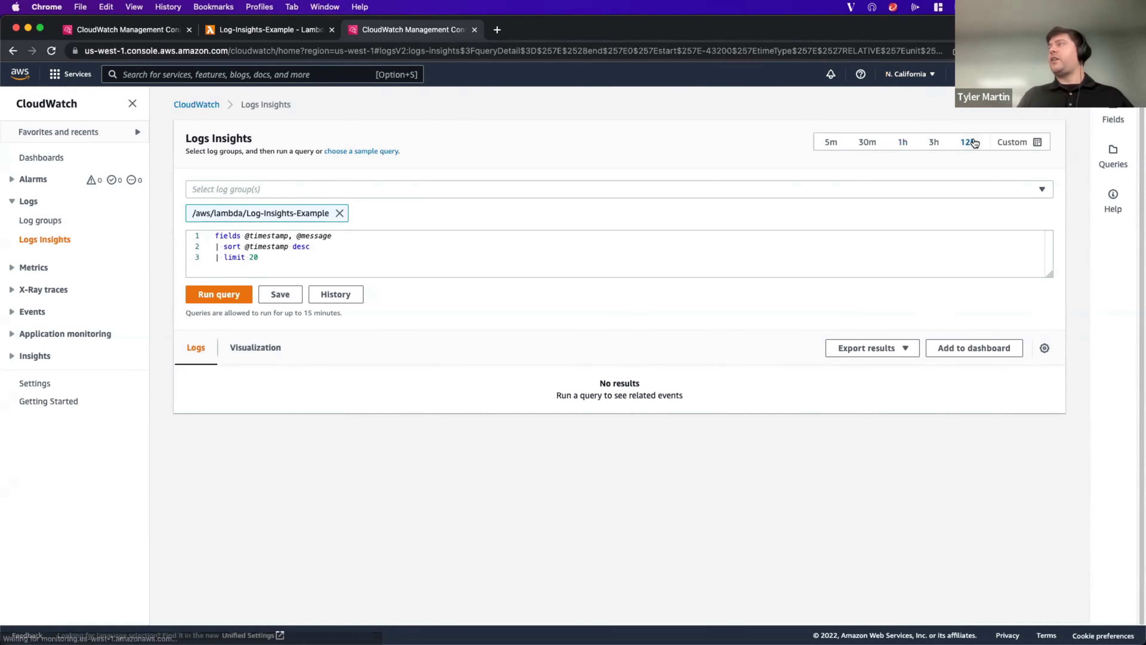
pyautogui.click(1021, 142)
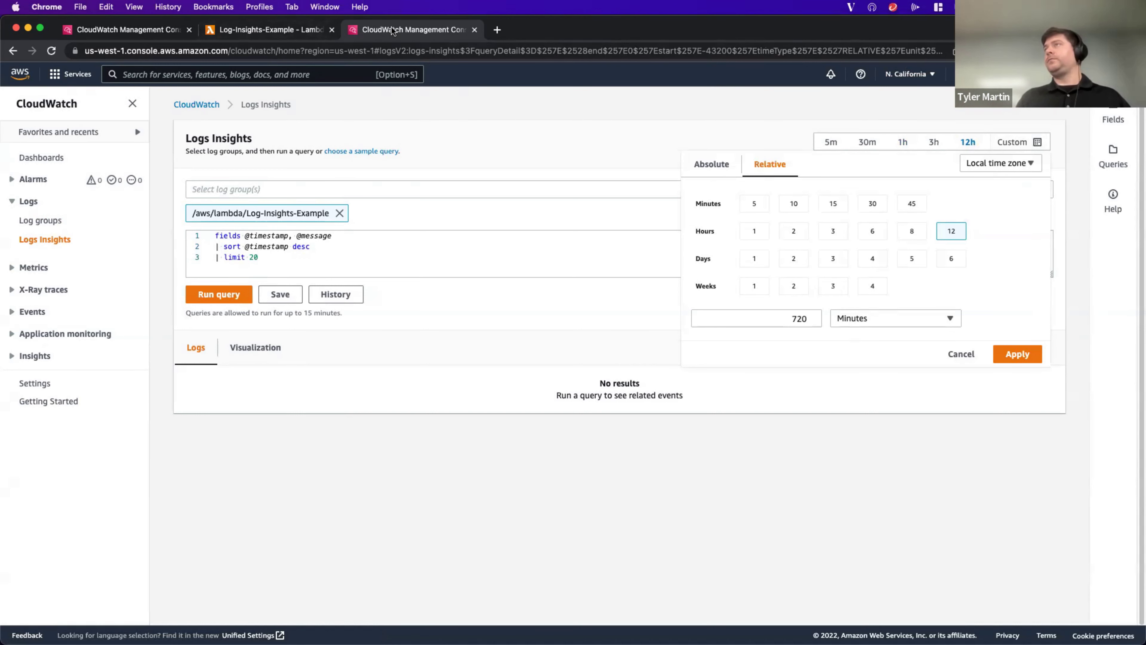
# - Close the spare Logs Insights tab and reopen the function's log group in CloudWatch from its Lambda monitoring page
pyautogui.click(149, 30)
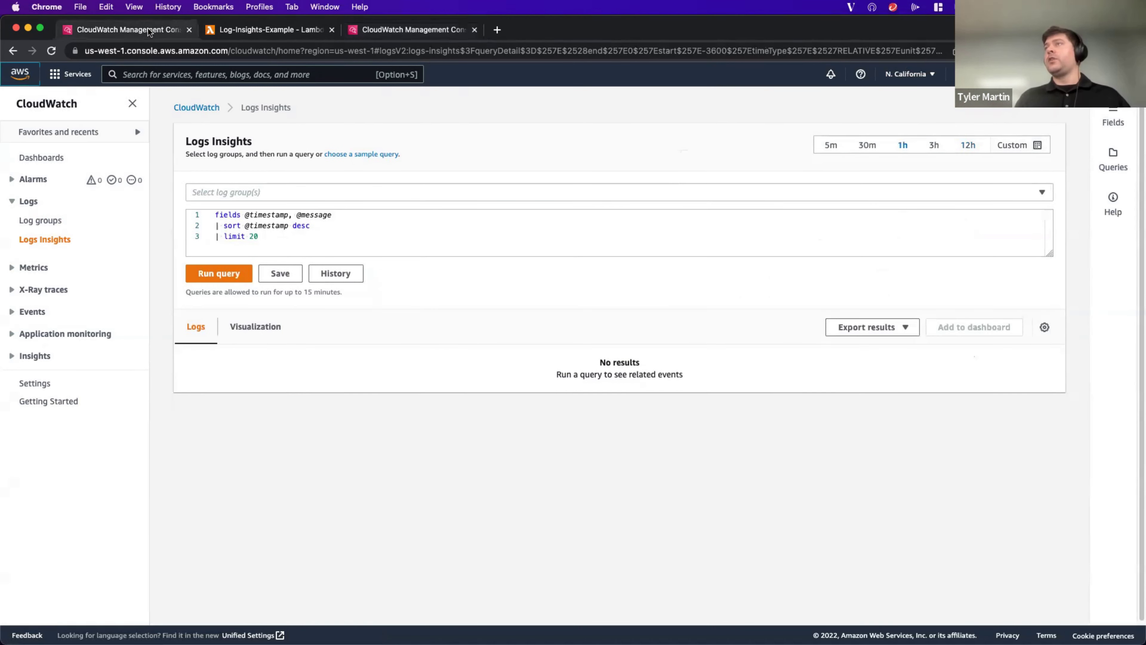
pyautogui.click(229, 30)
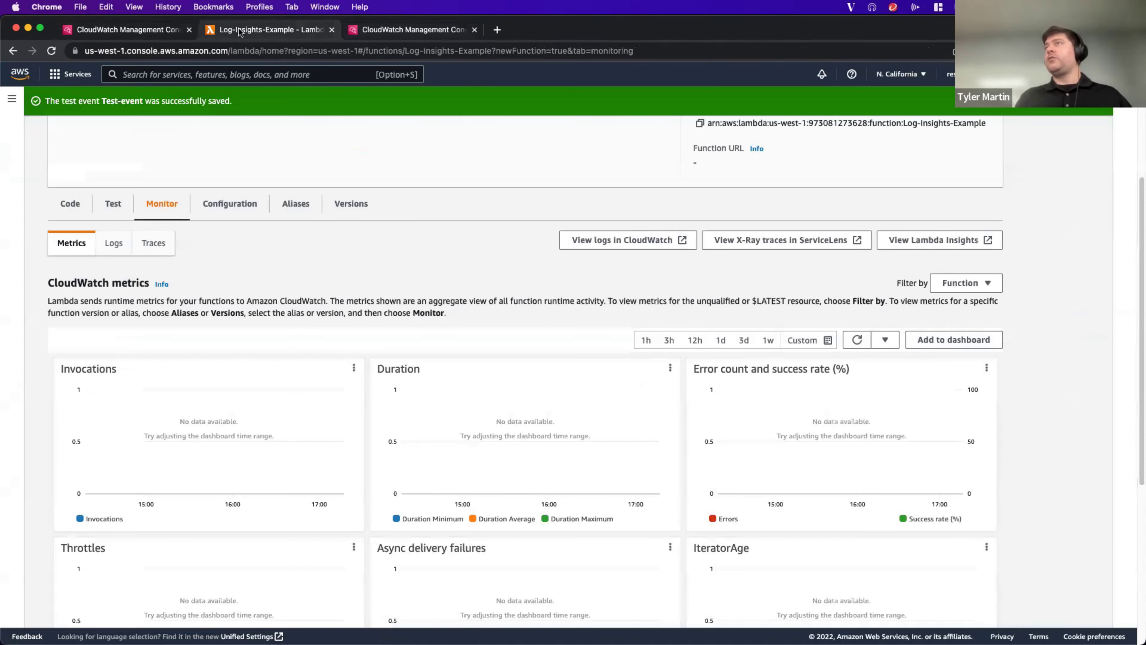
pyautogui.click(189, 30)
pyautogui.click(628, 240)
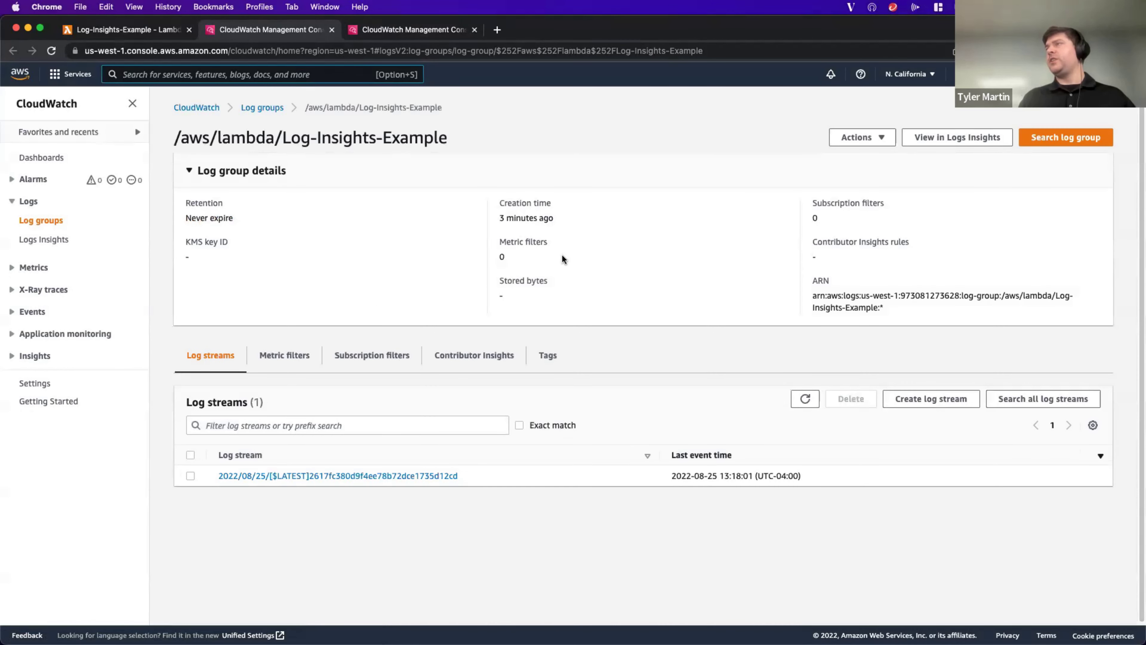
# - Check the Retention setting in the log group's details
pyautogui.moveTo(233, 218); pyautogui.dragTo(141, 209)
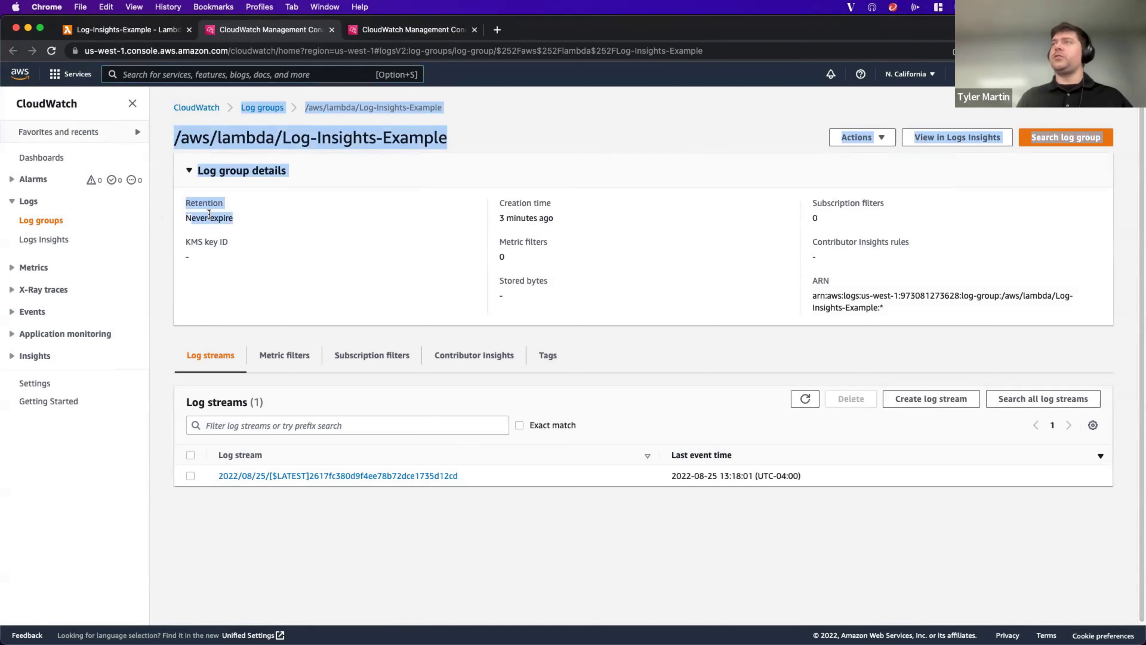
pyautogui.click(185, 217)
pyautogui.moveTo(185, 217); pyautogui.dragTo(310, 224)
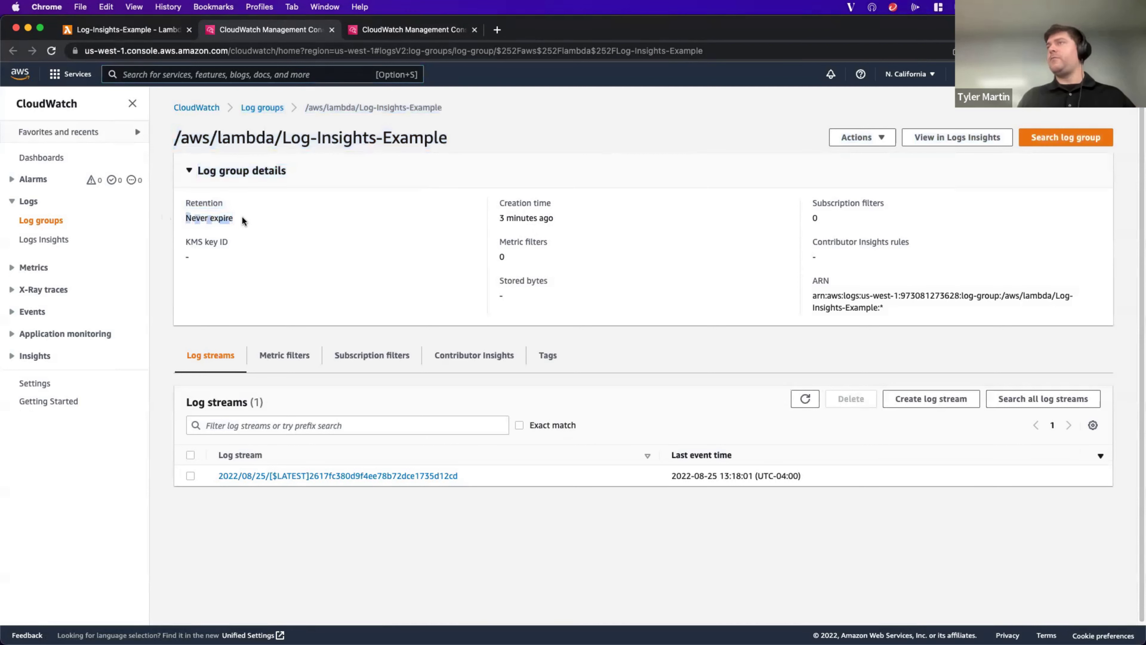
pyautogui.moveTo(233, 214); pyautogui.dragTo(186, 221)
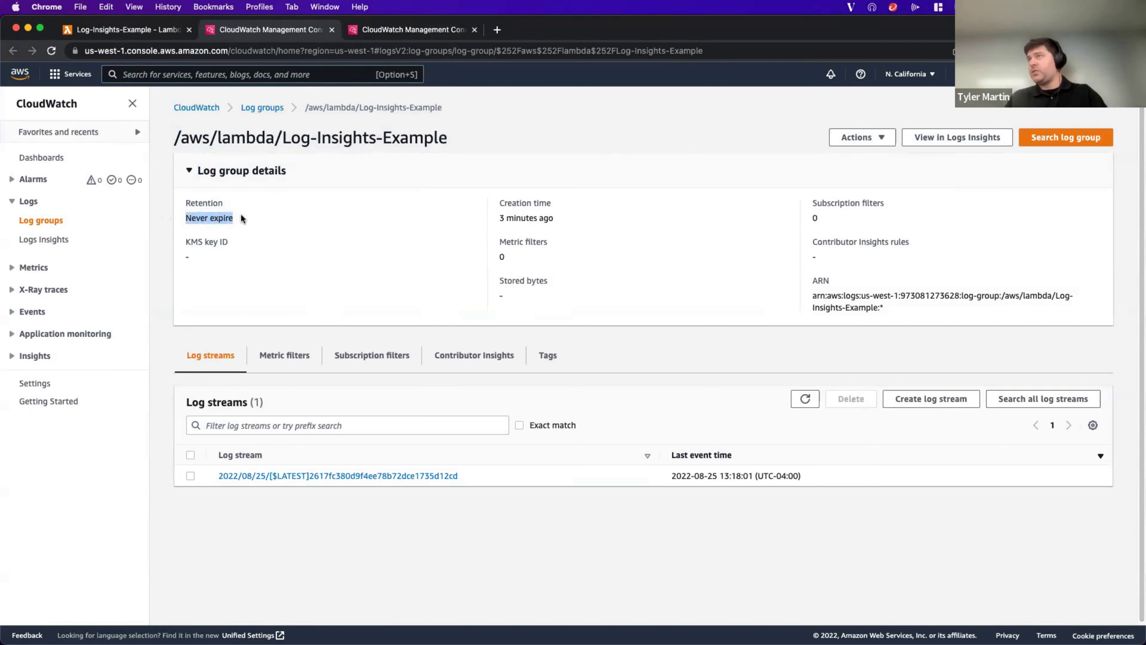
pyautogui.moveTo(185, 219); pyautogui.dragTo(241, 212)
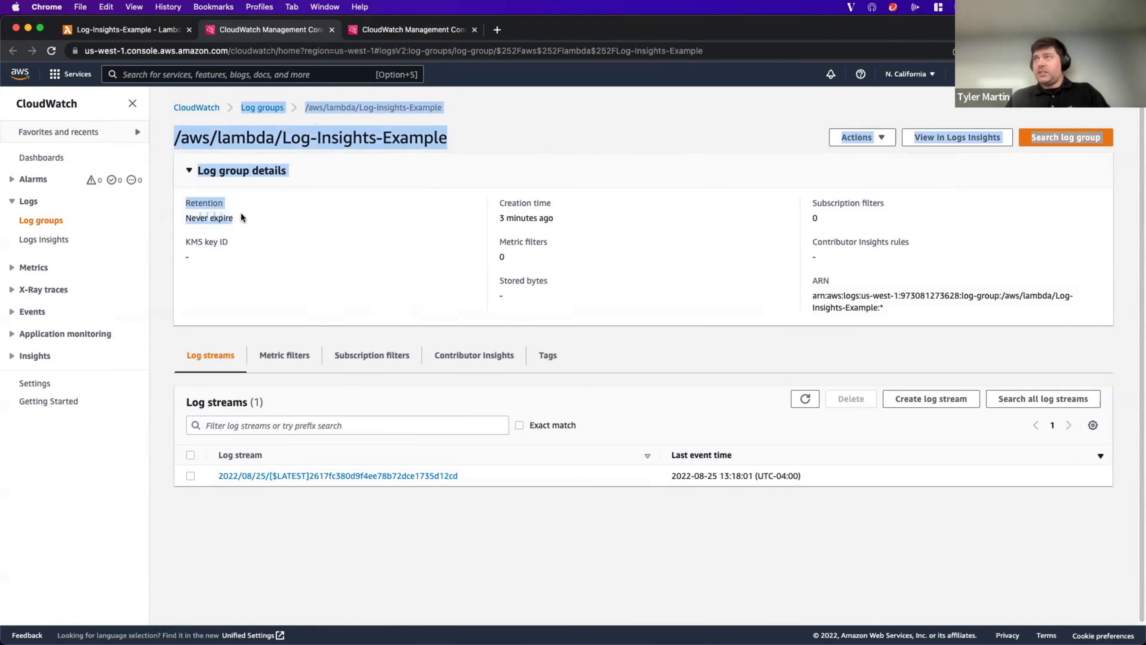
pyautogui.click(229, 215)
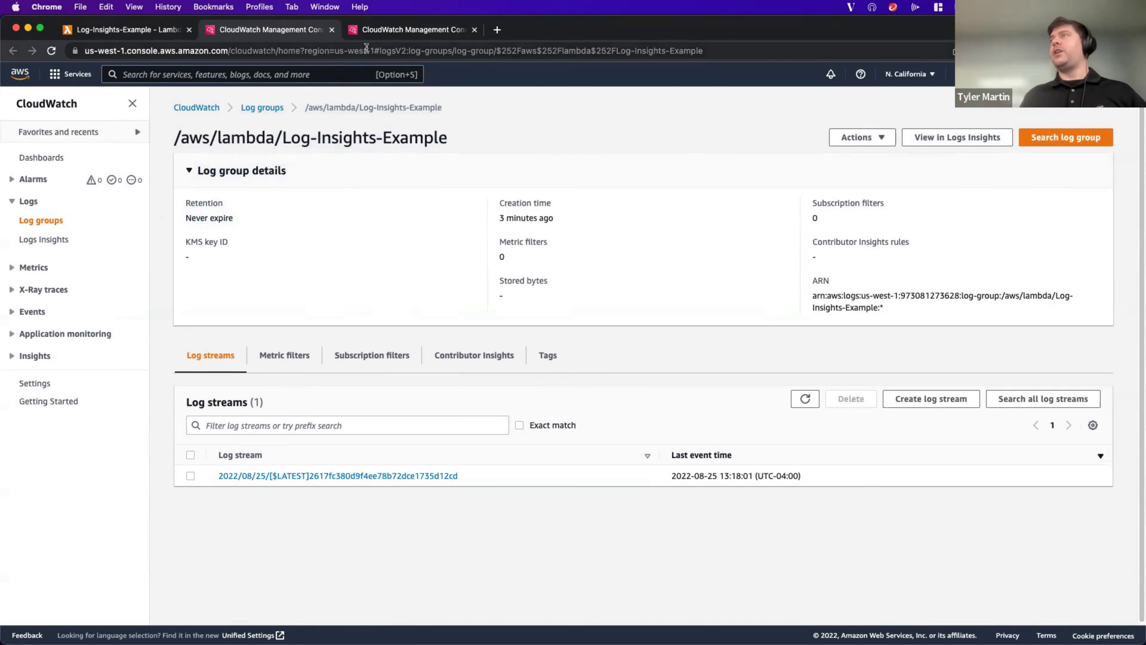
# - Return to Logs Insights, dismiss the custom range options, review the default query's fields, sort and limit lines, and run it
pyautogui.click(387, 29)
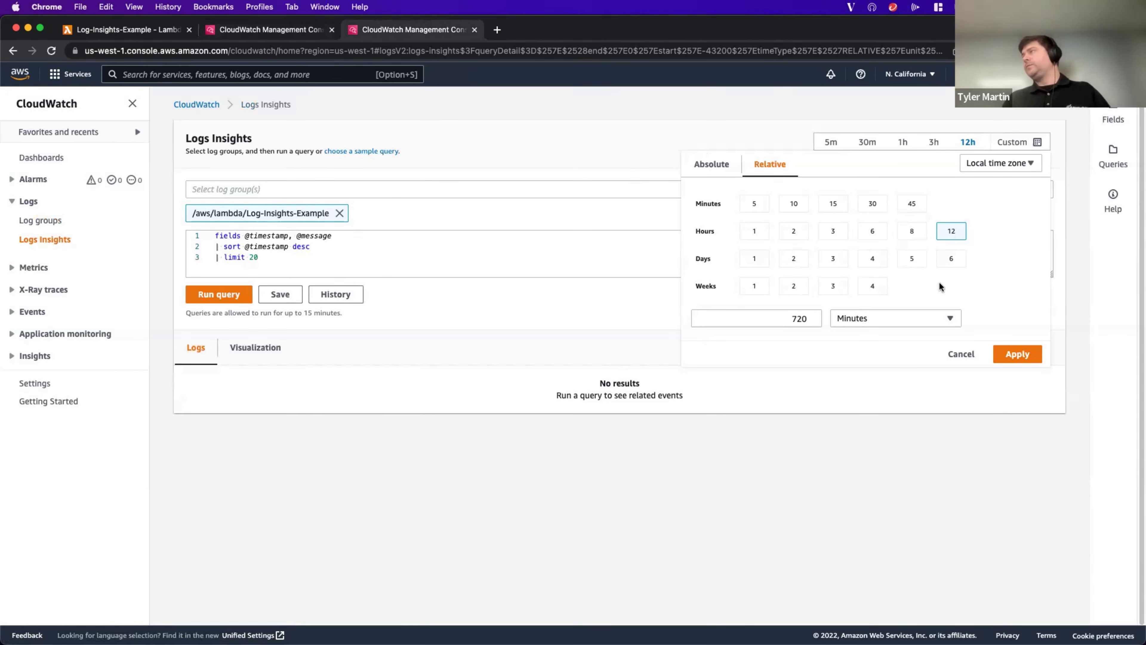
pyautogui.click(415, 149)
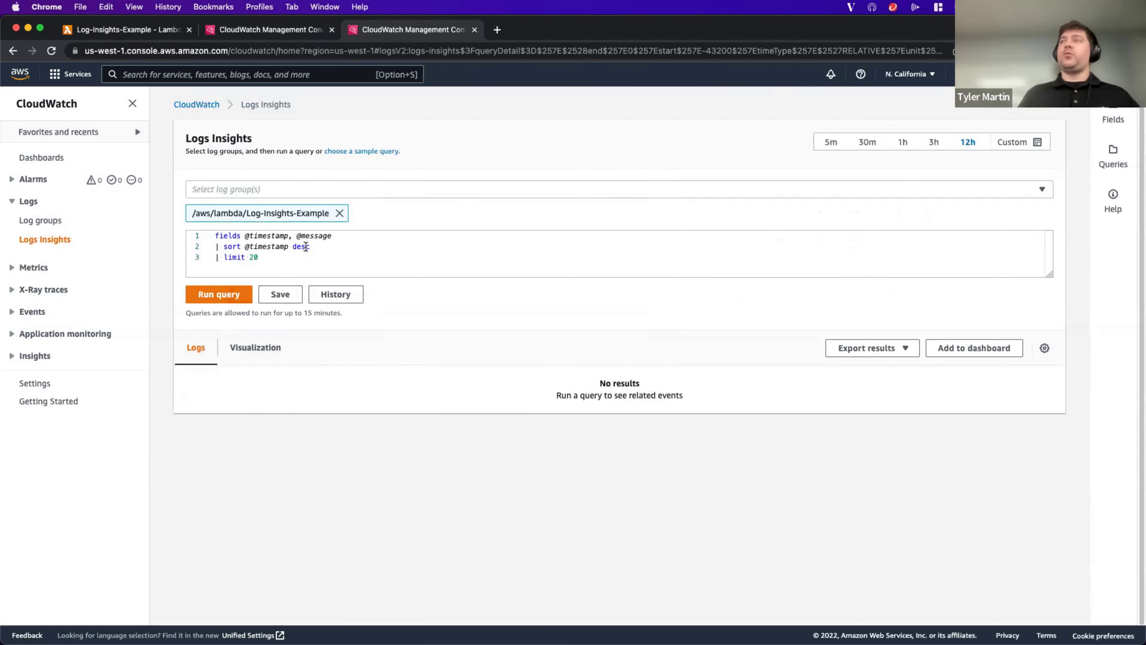
pyautogui.moveTo(215, 235); pyautogui.dragTo(386, 240)
pyautogui.moveTo(315, 246); pyautogui.dragTo(184, 251)
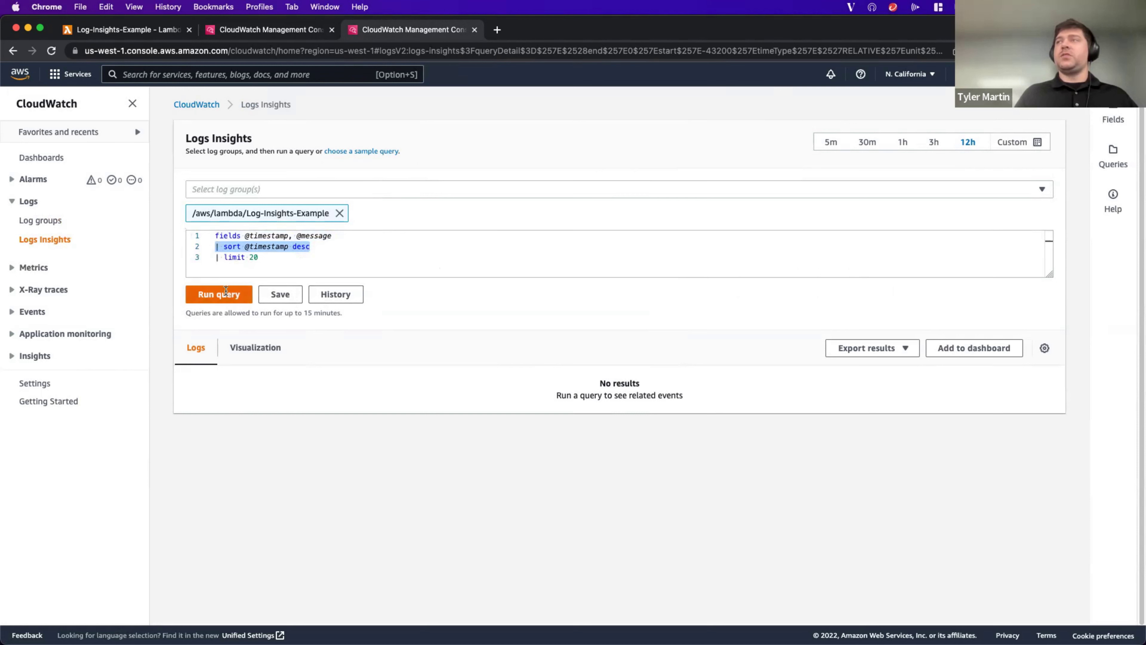
pyautogui.moveTo(268, 257); pyautogui.dragTo(176, 262)
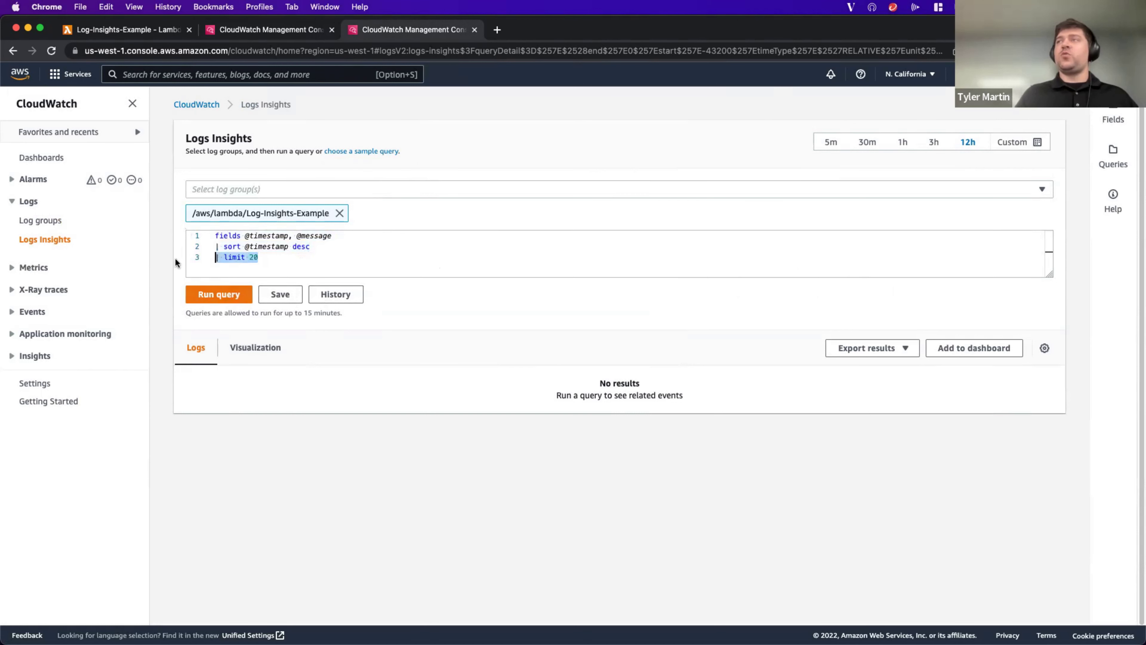
pyautogui.click(217, 295)
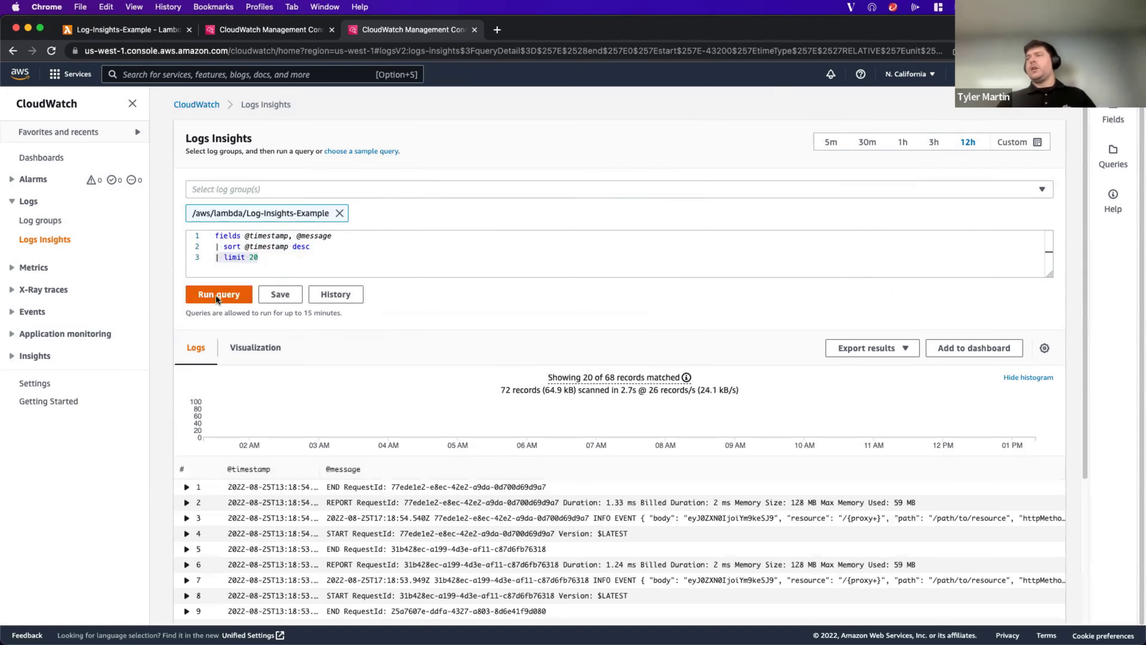
# - Inspect the parsed fields of the first END record and the REPORT record below it, collapsing each again
pyautogui.scroll(-5, 429, 295)
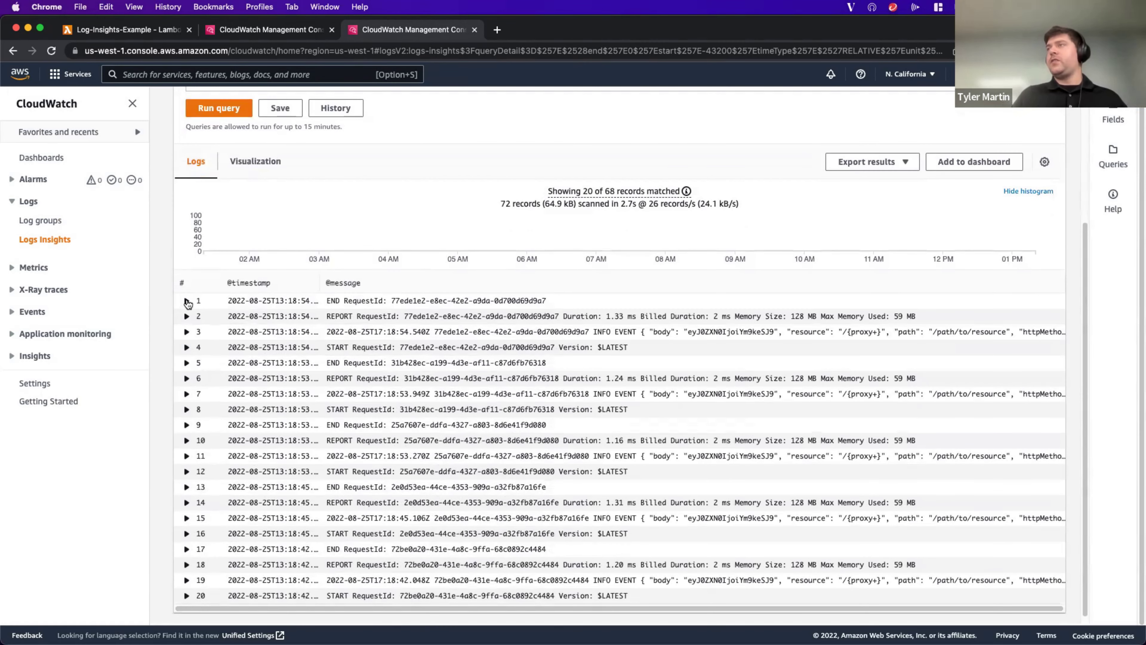
pyautogui.click(186, 302)
pyautogui.scroll(-2, 307, 290)
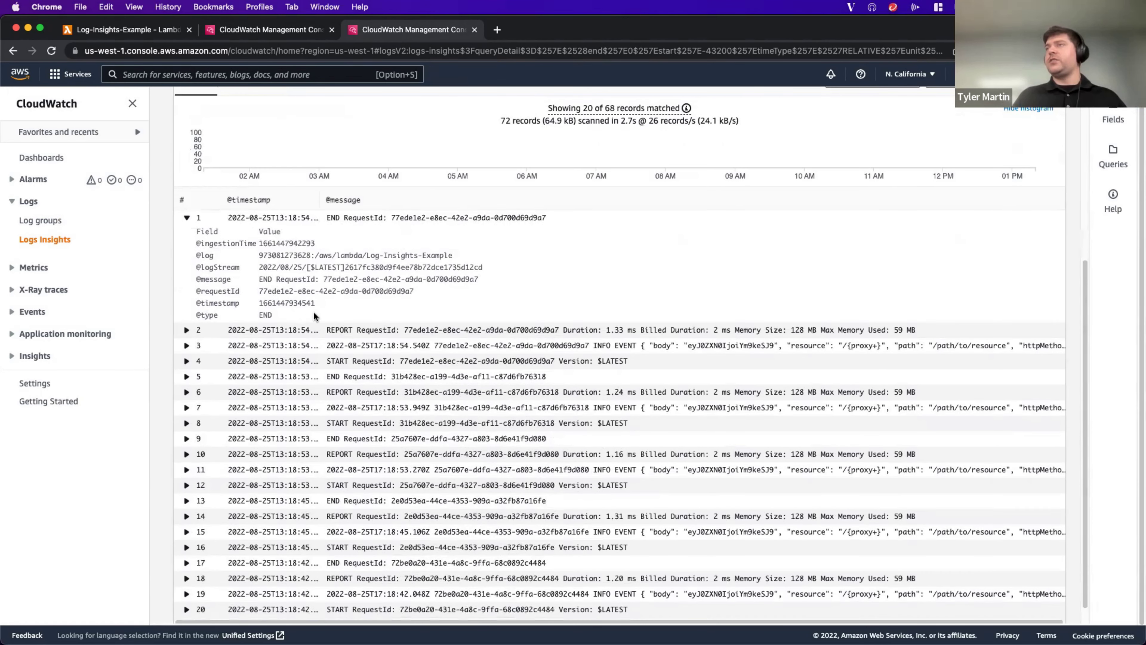
pyautogui.moveTo(219, 244); pyautogui.dragTo(301, 318)
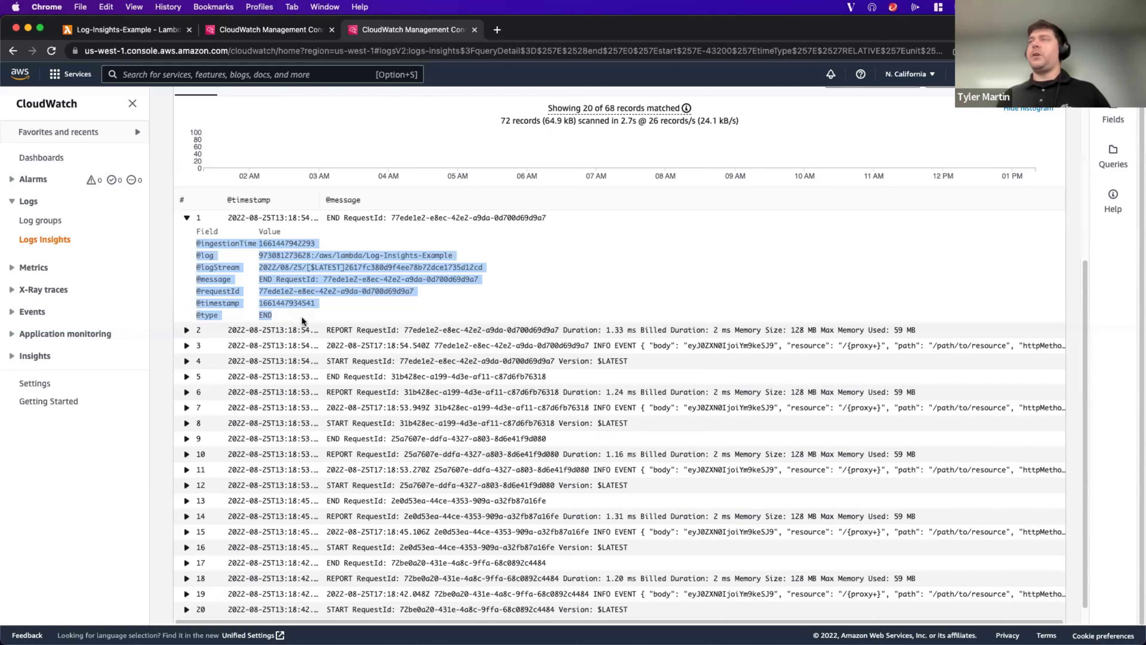
pyautogui.click(210, 246)
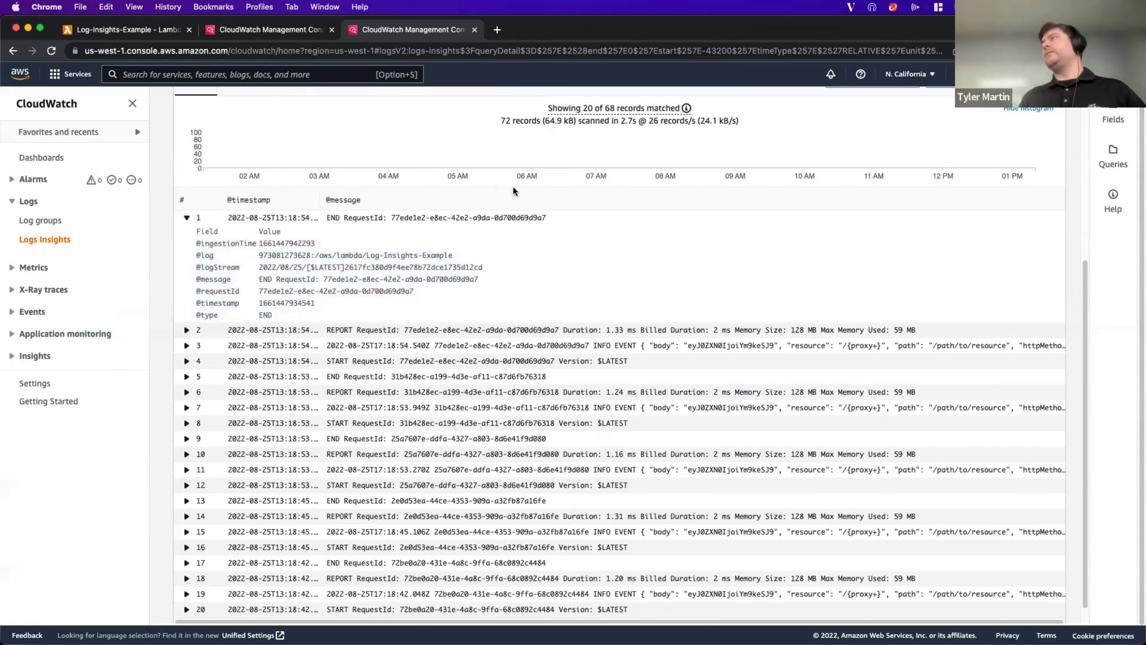
pyautogui.scroll(1, 433, 246)
pyautogui.doubleClick(200, 264)
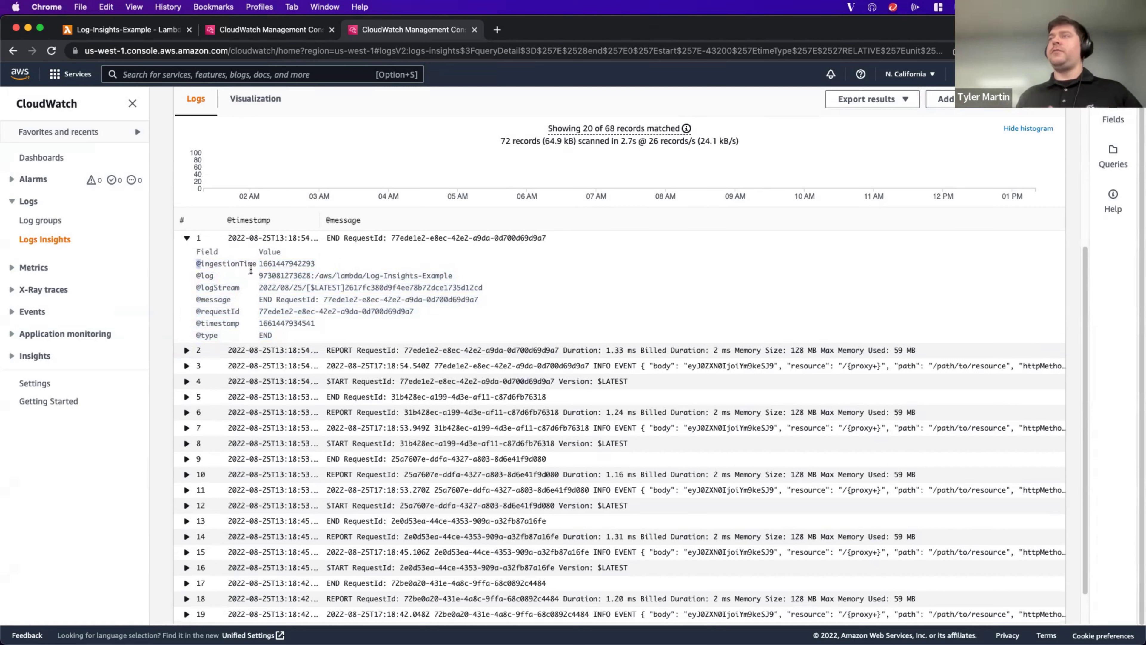
pyautogui.click(186, 238)
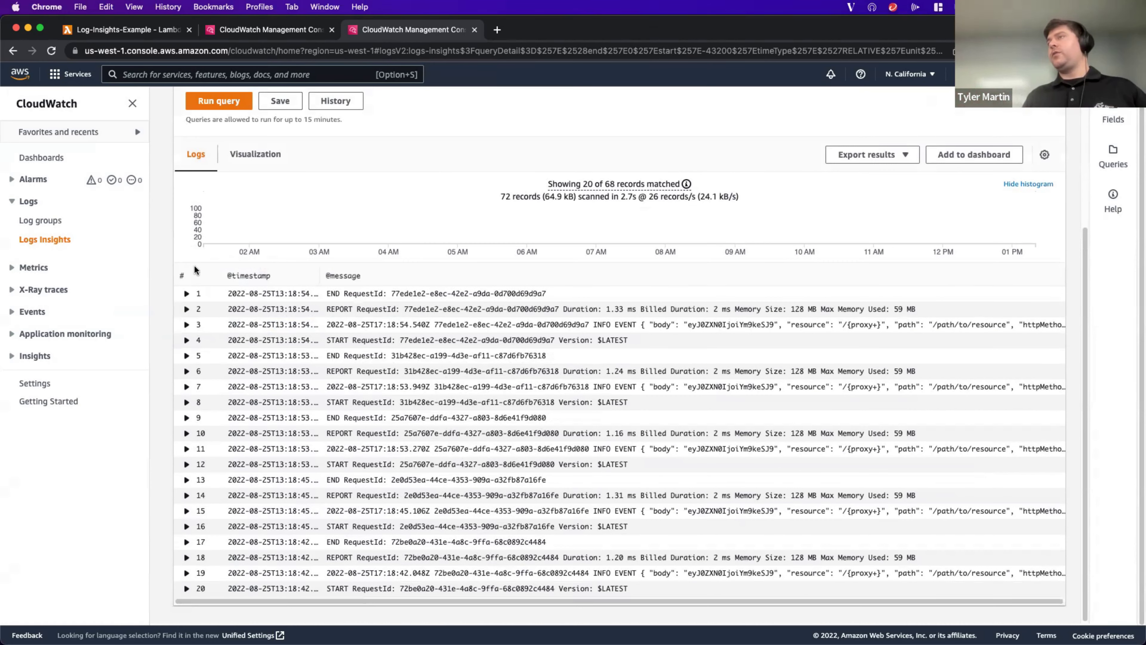
pyautogui.click(190, 310)
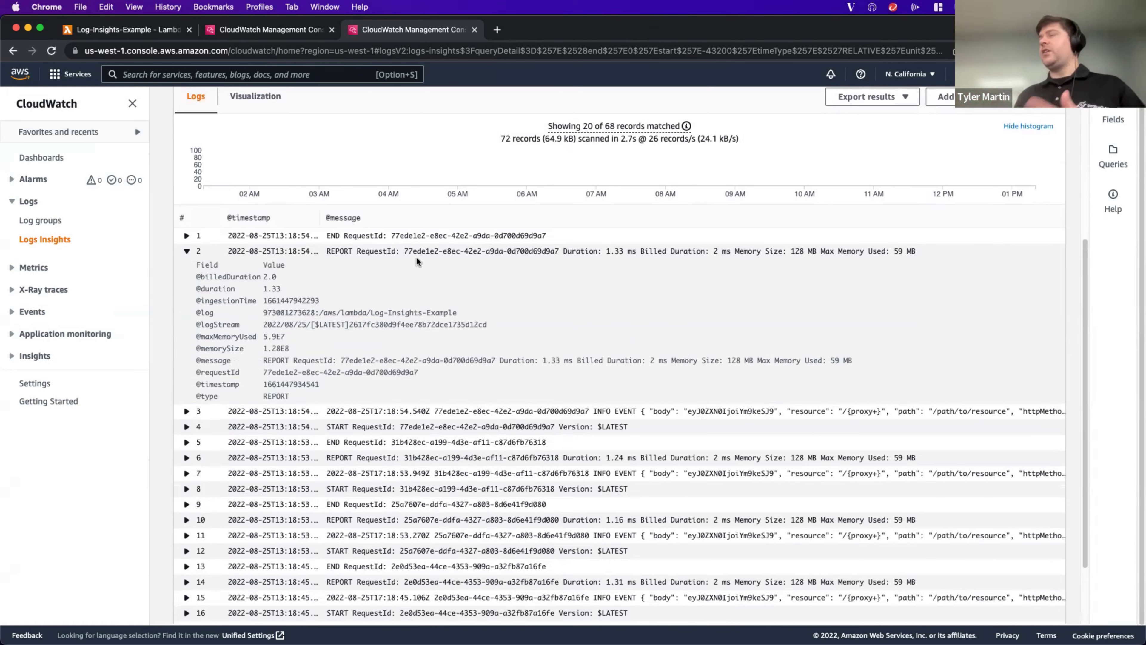
pyautogui.click(185, 252)
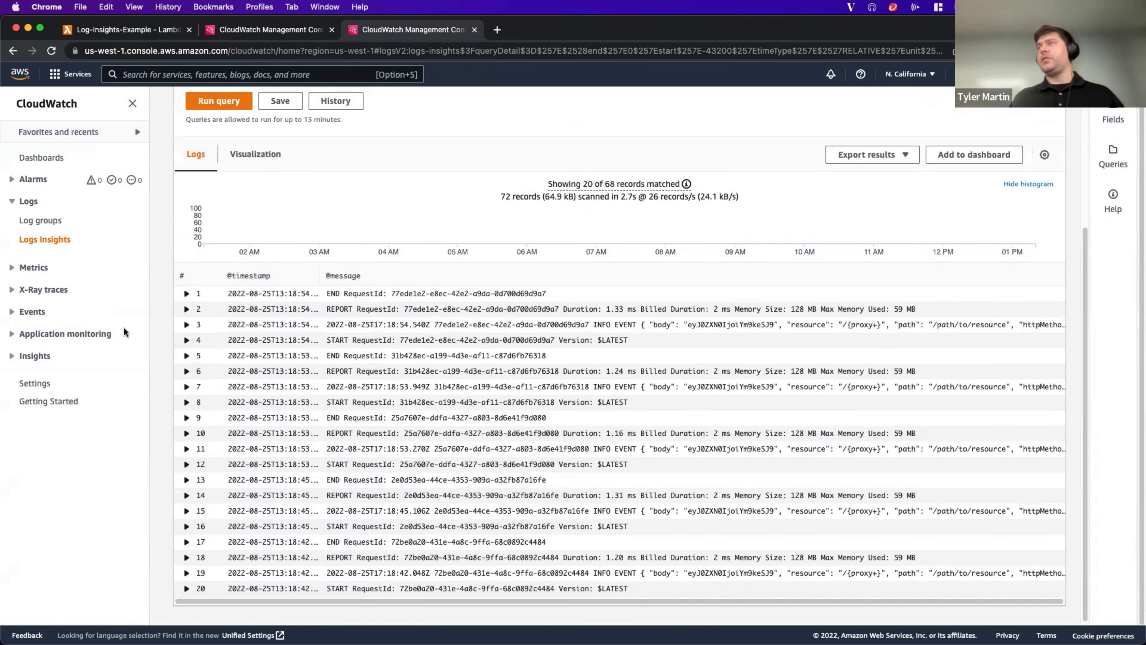
# - Expand the third record, the INFO EVENT entry, and examine its JSON message and the fields parsed from it
pyautogui.click(190, 325)
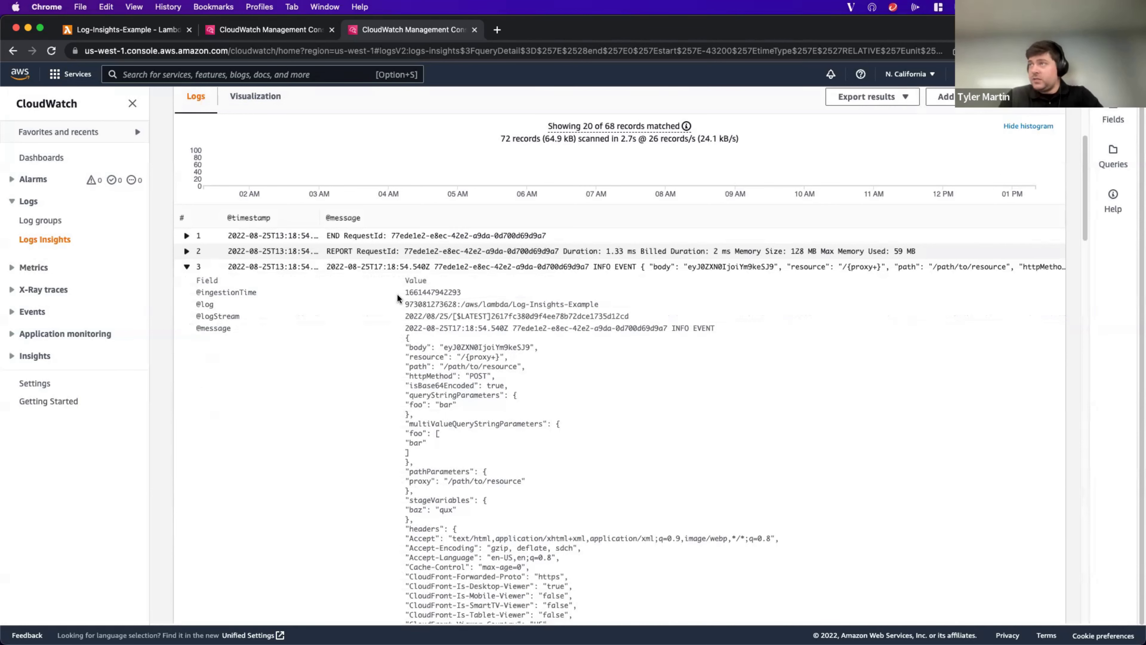
pyautogui.scroll(-5, 393, 294)
pyautogui.scroll(-12, 241, 164)
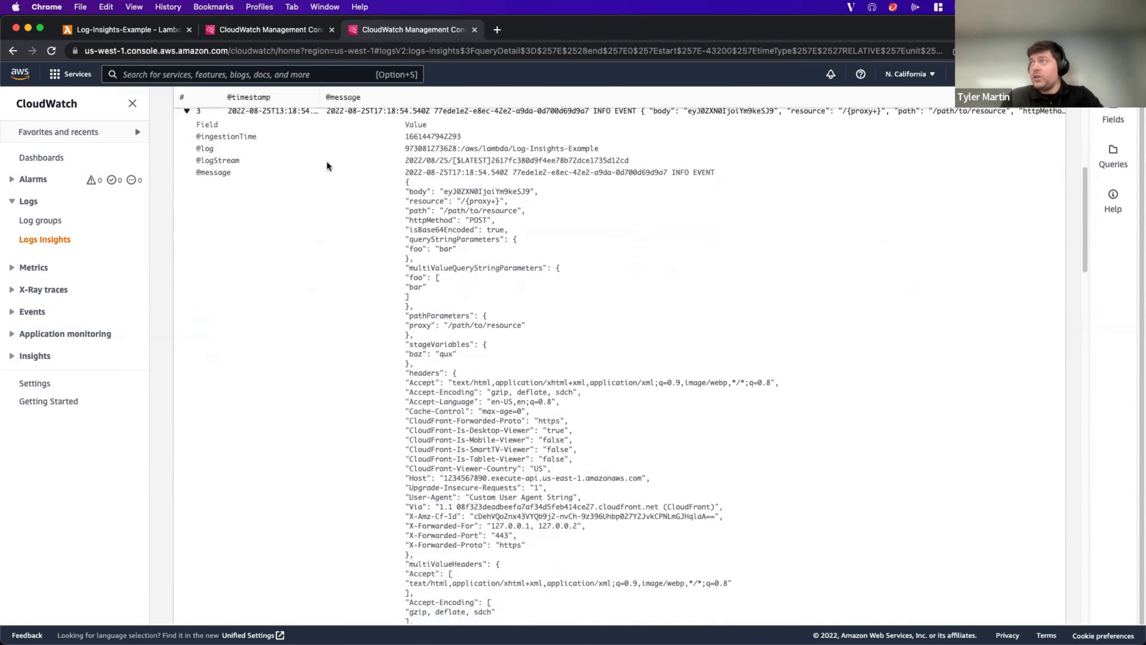
pyautogui.scroll(-20, 374, 180)
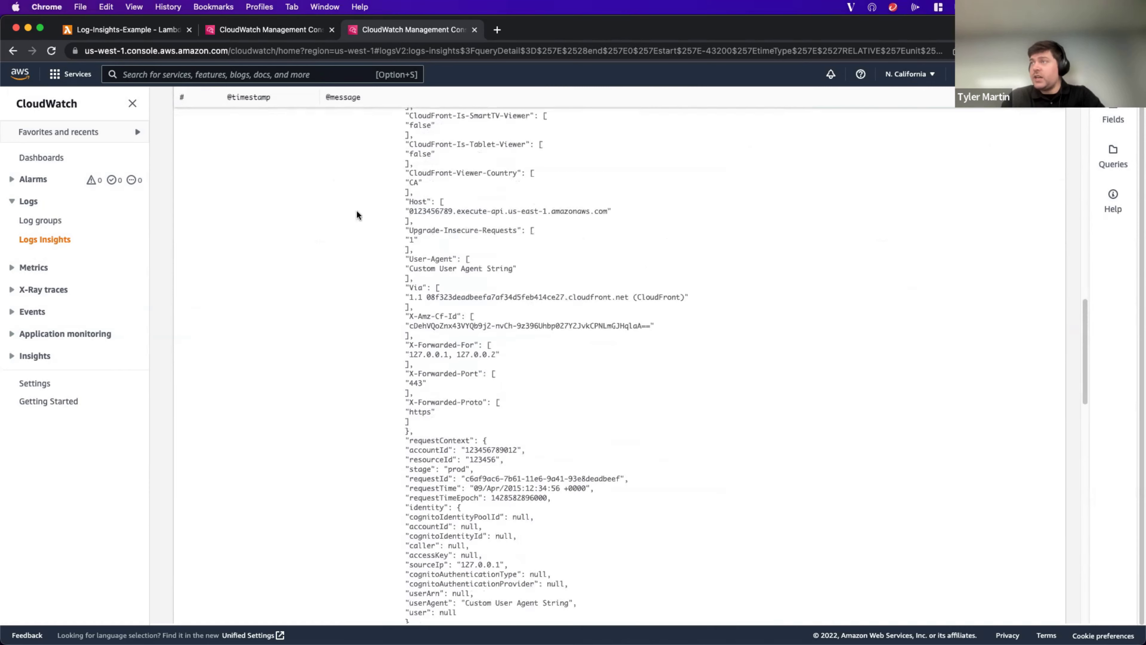
pyautogui.scroll(-20, 465, 284)
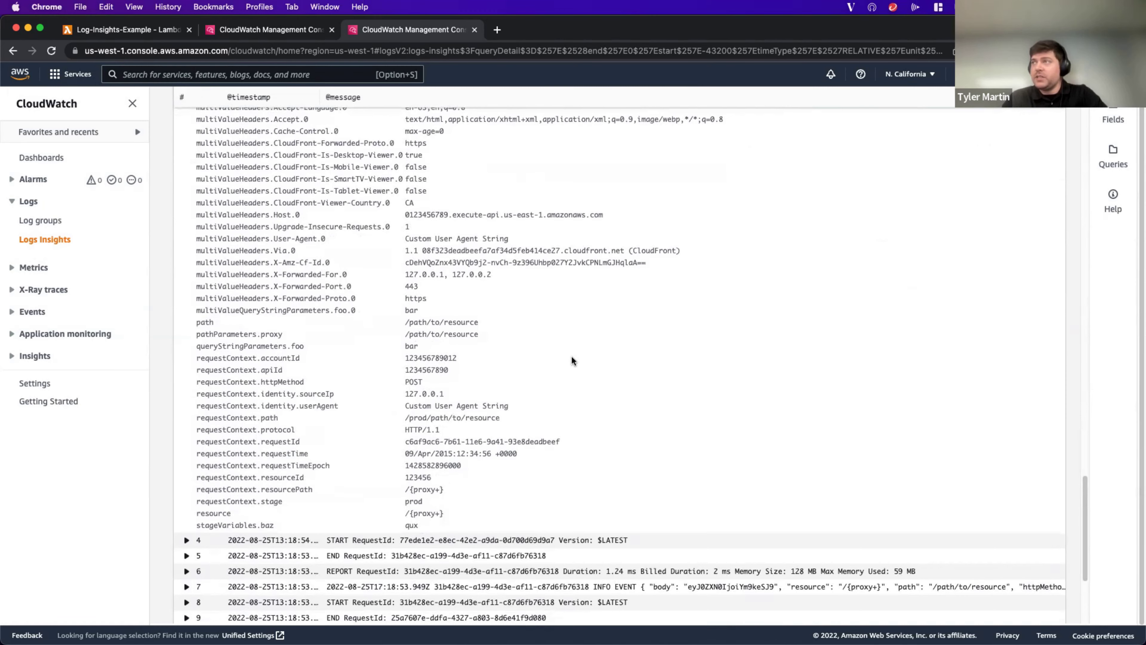
# - Review the third record's JSON message back up to its opening fields, and collapse the record
pyautogui.scroll(20, 582, 359)
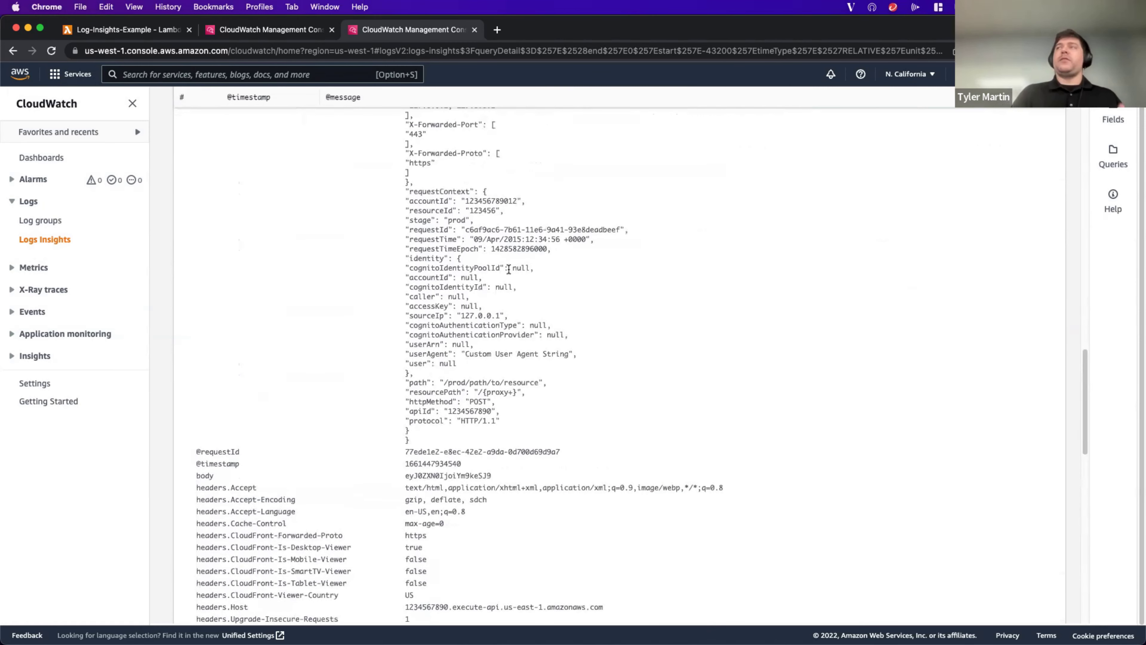
pyautogui.scroll(15, 509, 270)
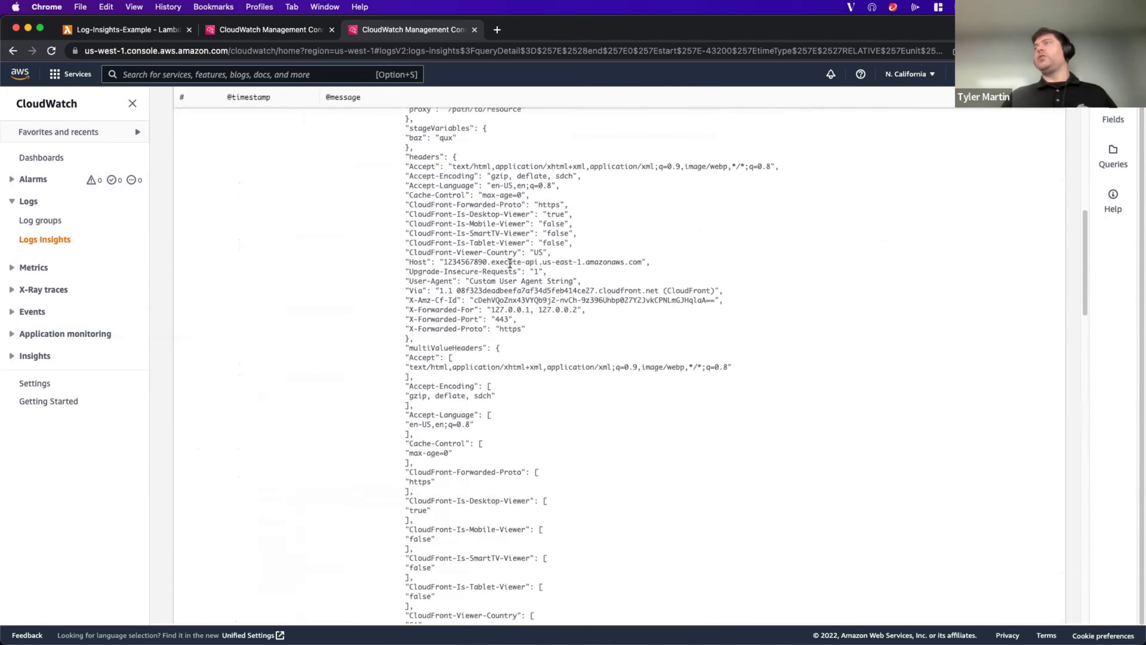
pyautogui.scroll(4, 510, 263)
pyautogui.scroll(5, 510, 265)
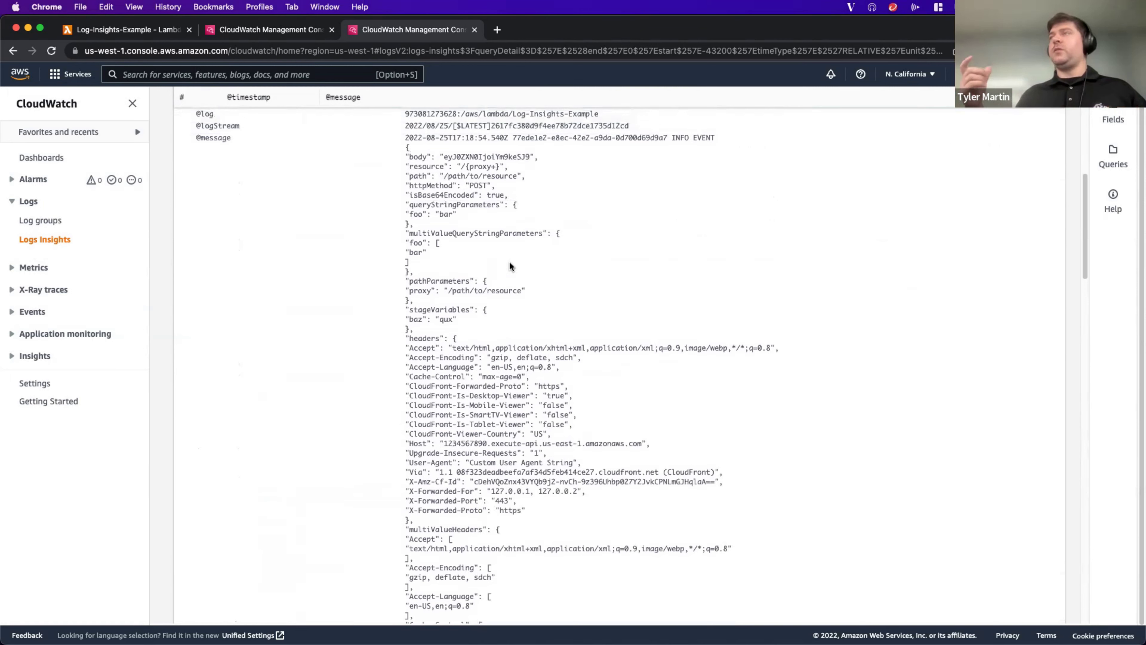
pyautogui.scroll(5, 448, 267)
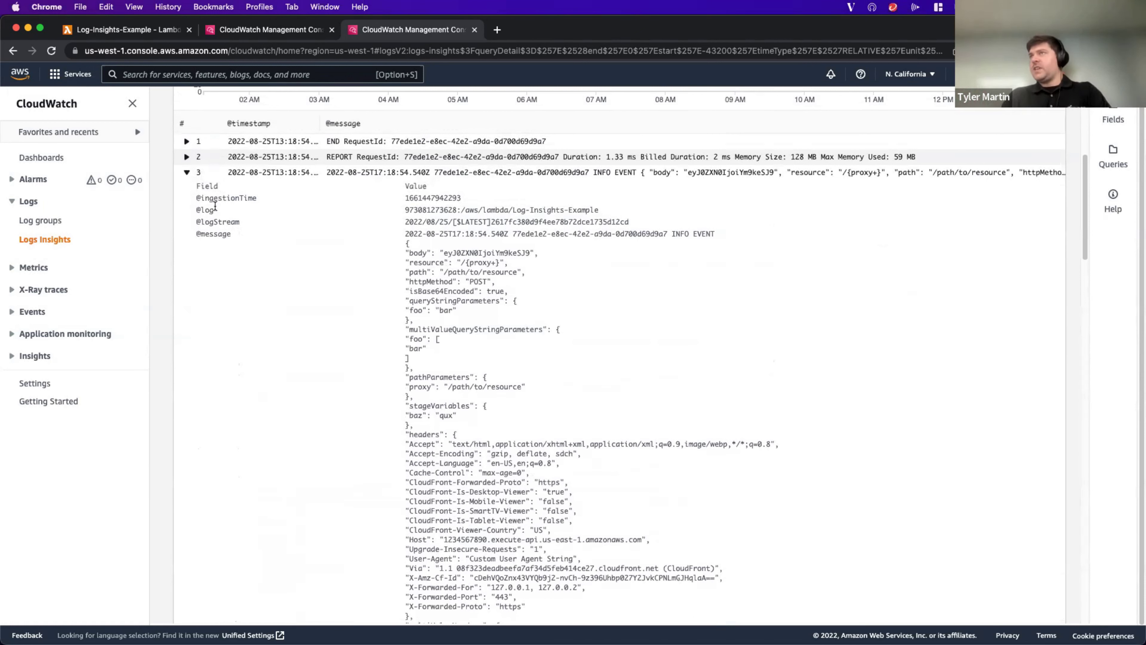
pyautogui.click(187, 173)
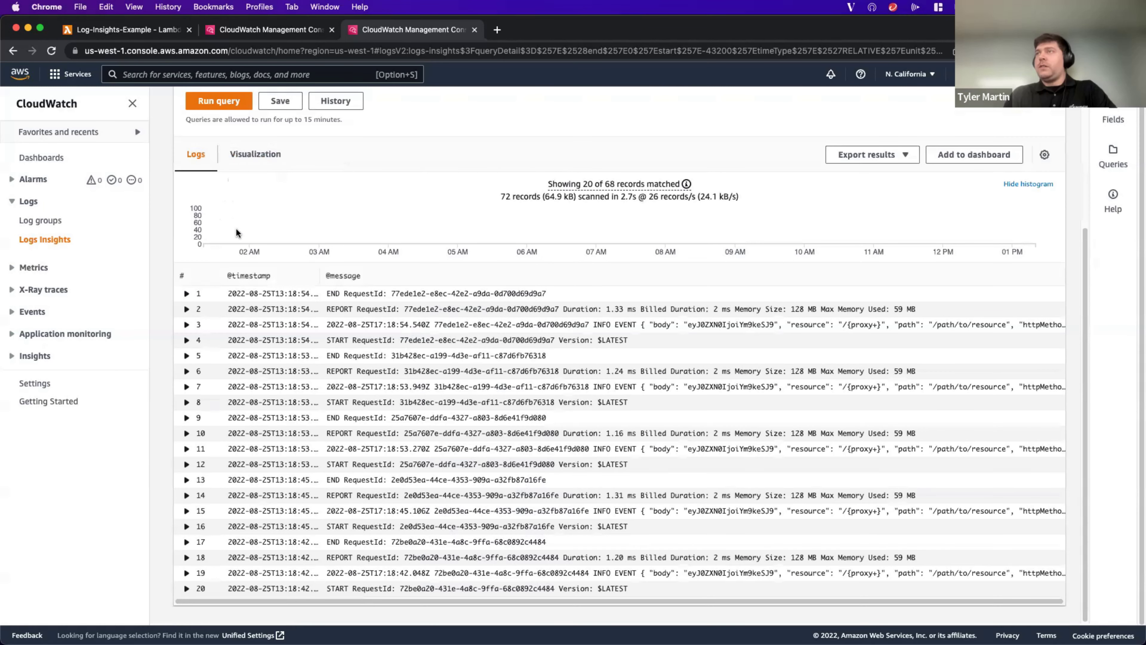
# - Reopen the third record, highlight the CloudFront-Viewer-Country header in its message, review the surrounding JSON, and collapse the record
pyautogui.click(186, 324)
pyautogui.scroll(-5, 392, 203)
pyautogui.scroll(-5, 432, 201)
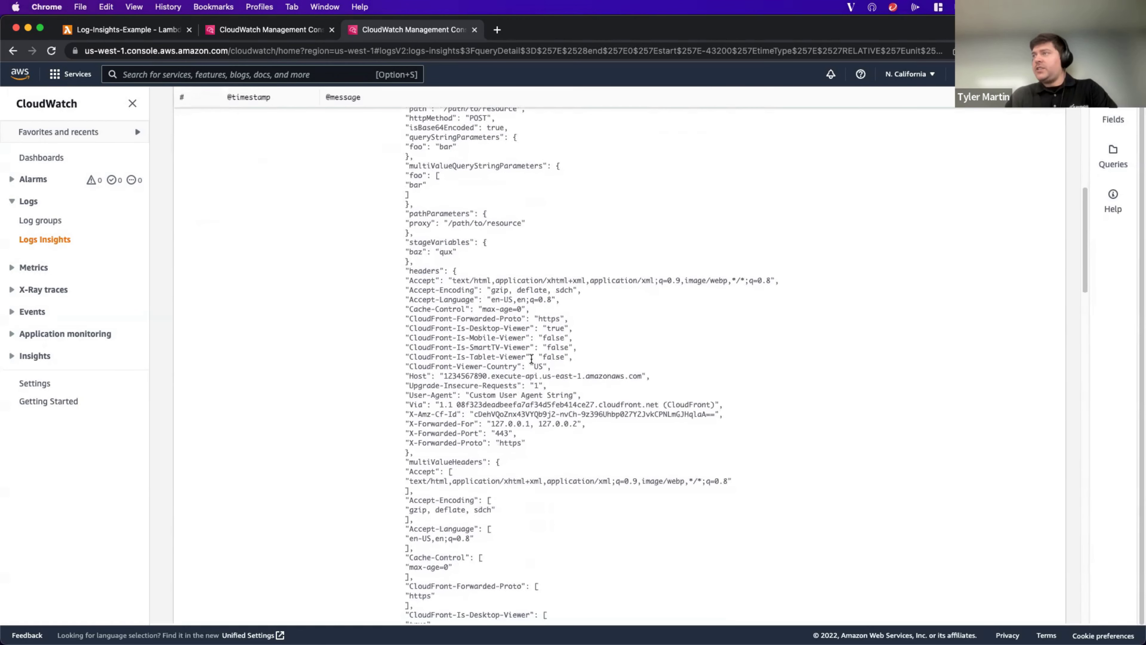
pyautogui.moveTo(544, 366); pyautogui.dragTo(404, 365)
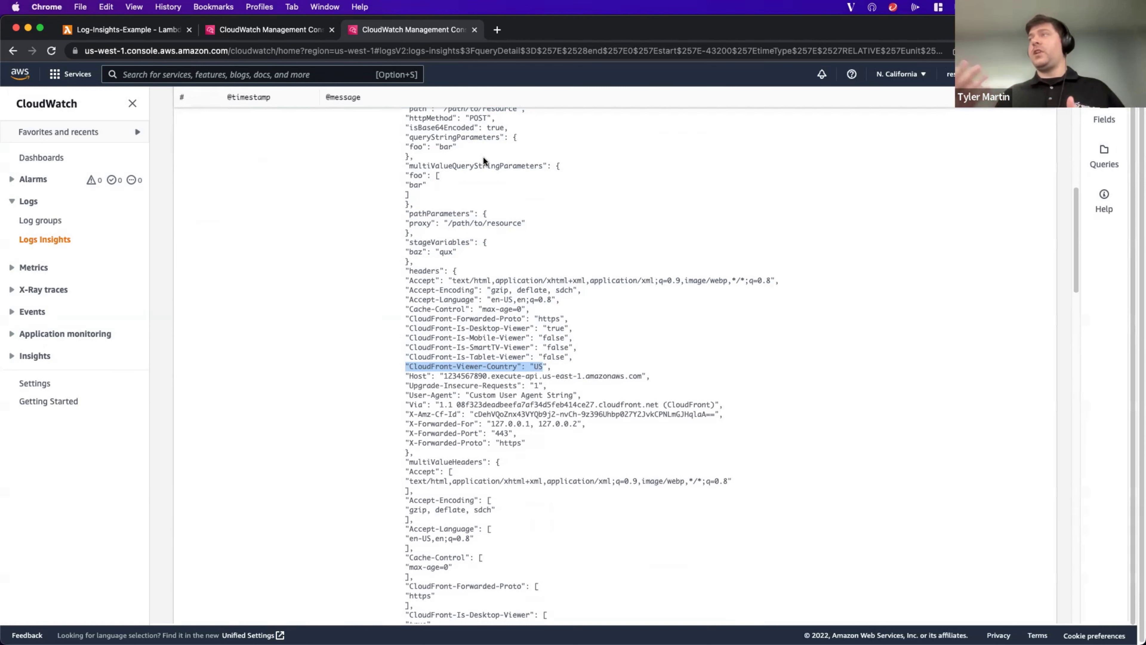
pyautogui.scroll(2, 526, 302)
pyautogui.scroll(5, 526, 302)
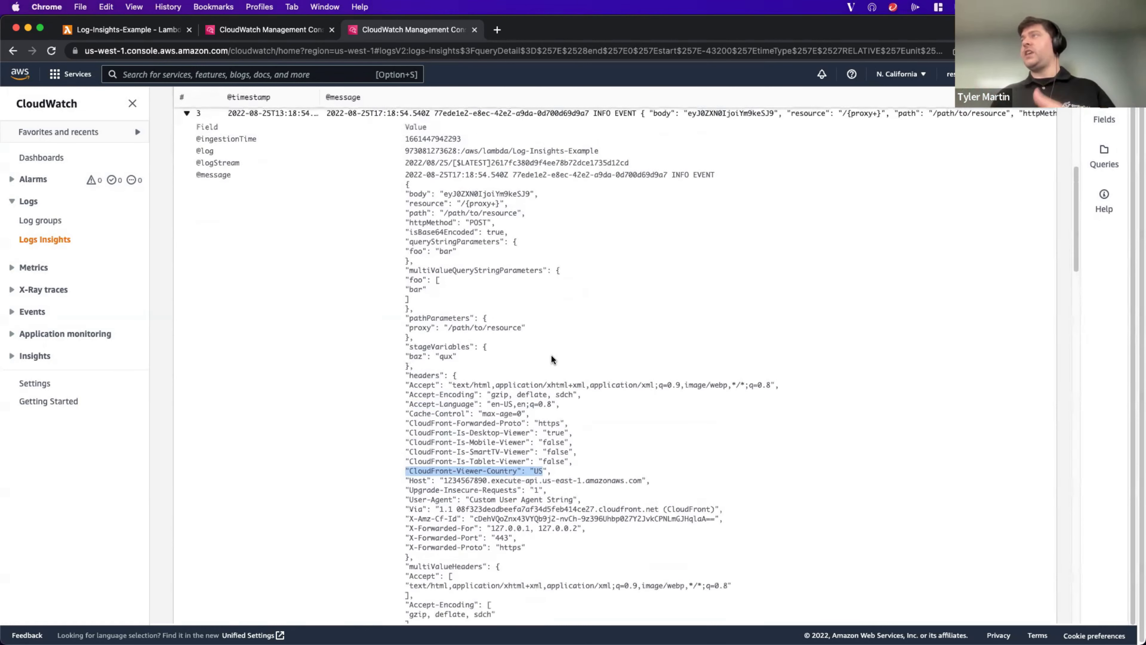
pyautogui.scroll(-12, 532, 249)
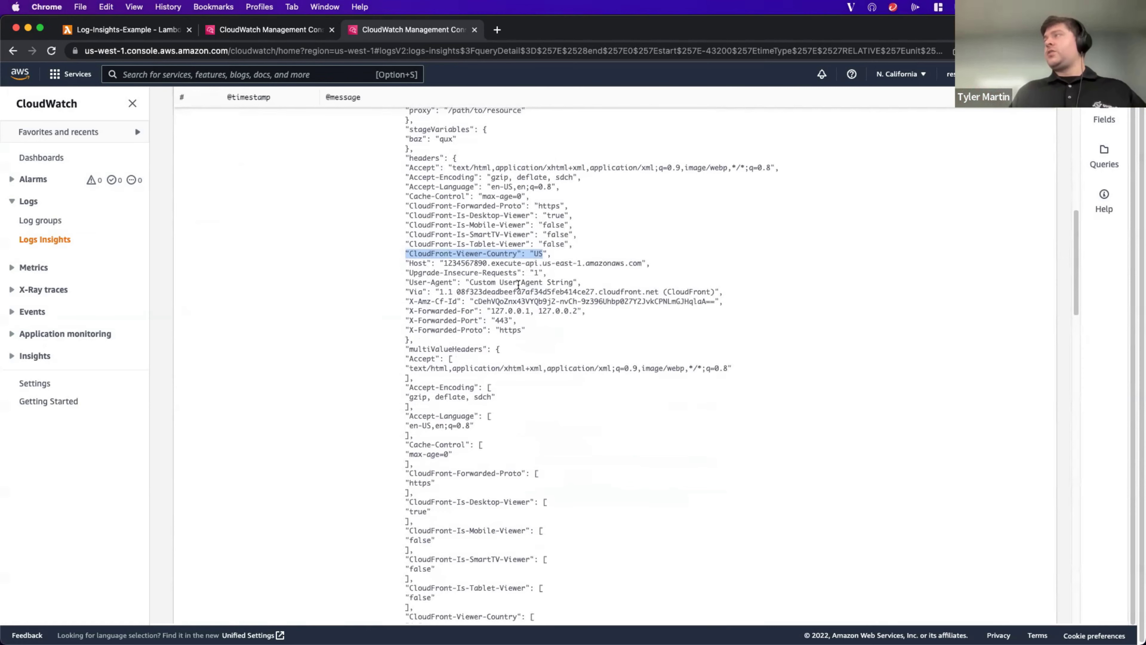
pyautogui.scroll(15, 470, 253)
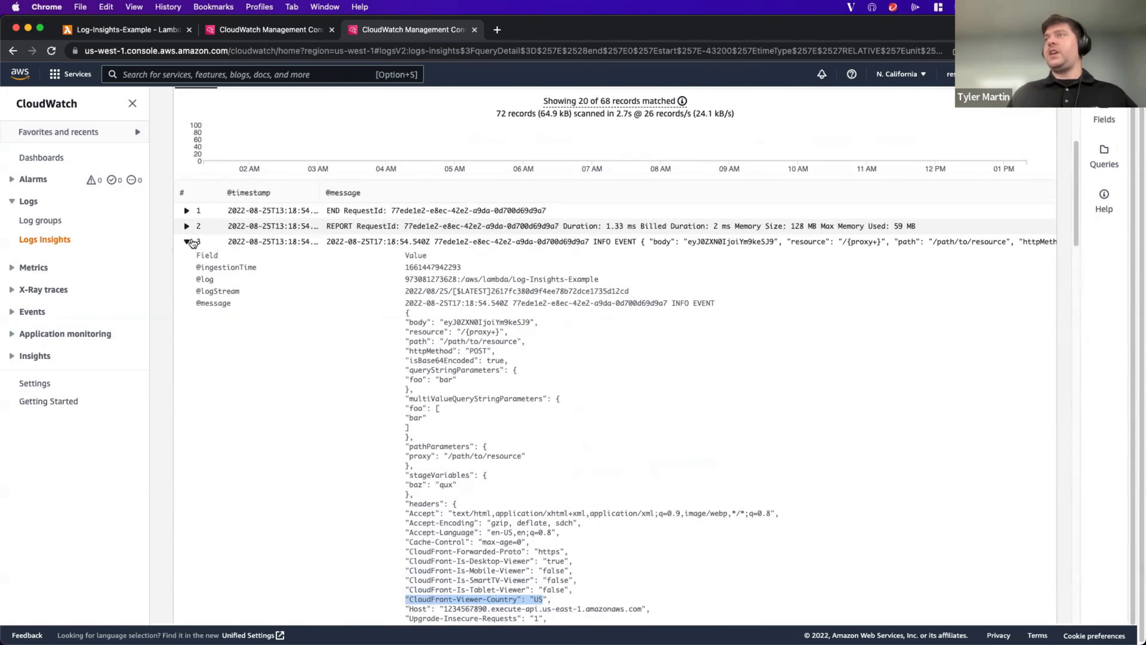
pyautogui.click(223, 235)
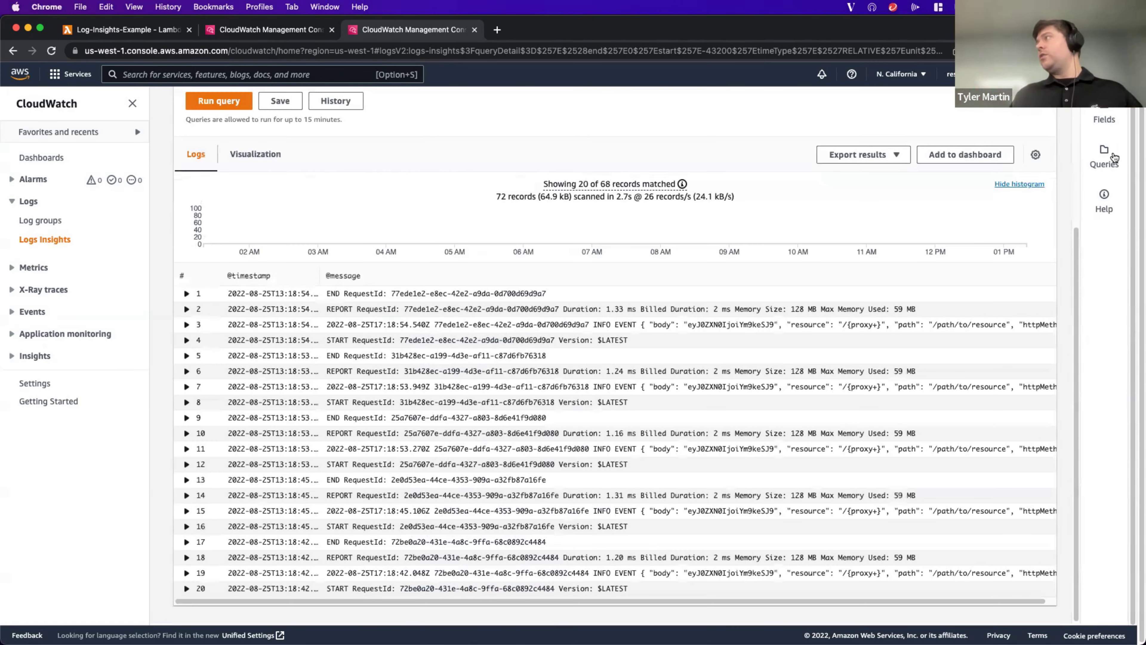
# - Open the discovered fields list and look through it for the CloudFront-Viewer-Country header field
pyautogui.scroll(9, 413, 357)
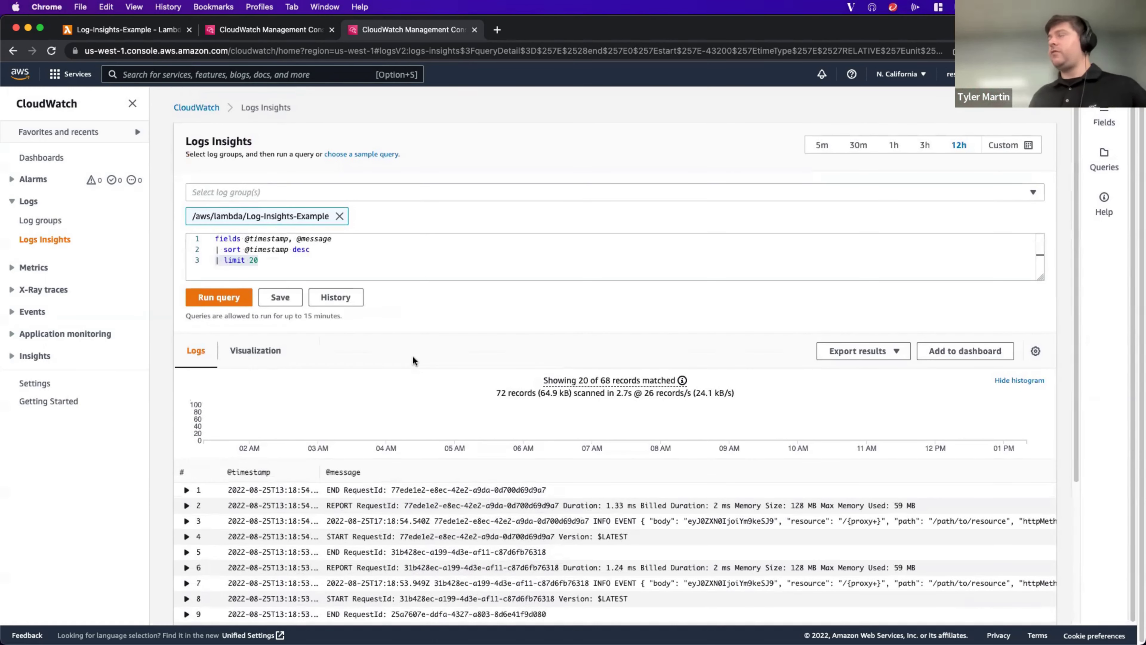
pyautogui.click(1107, 116)
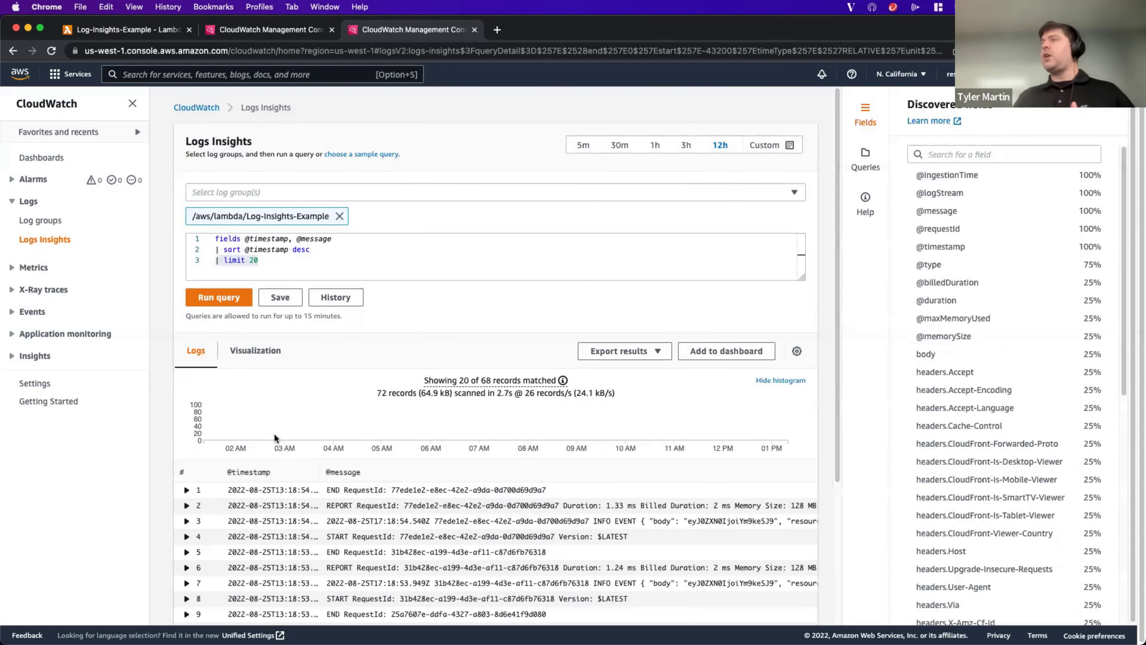
pyautogui.scroll(-3, 533, 425)
pyautogui.scroll(-2, 533, 423)
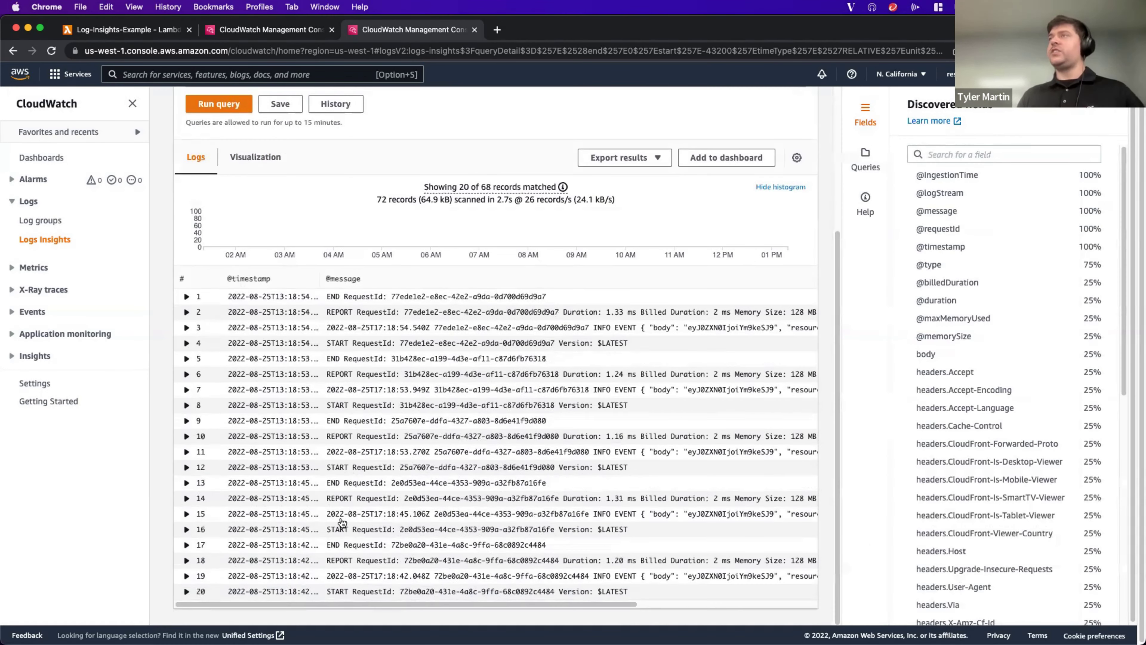
pyautogui.scroll(5, 680, 262)
pyautogui.scroll(-10, 982, 202)
pyautogui.scroll(10, 997, 261)
pyautogui.scroll(-10, 989, 197)
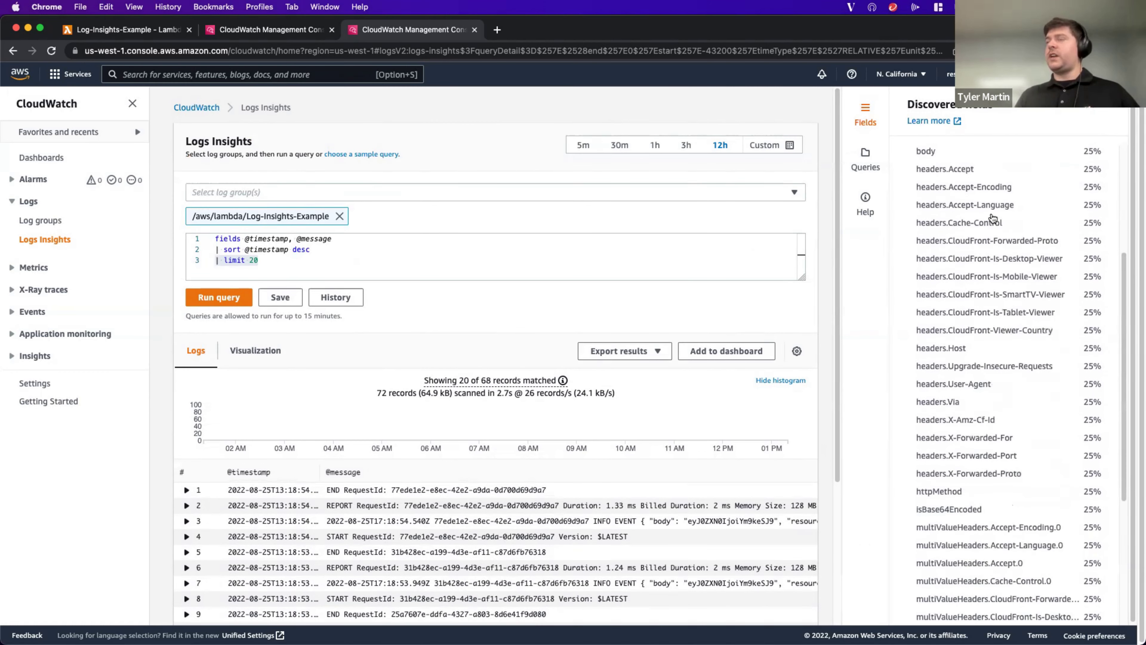
pyautogui.scroll(-1, 993, 211)
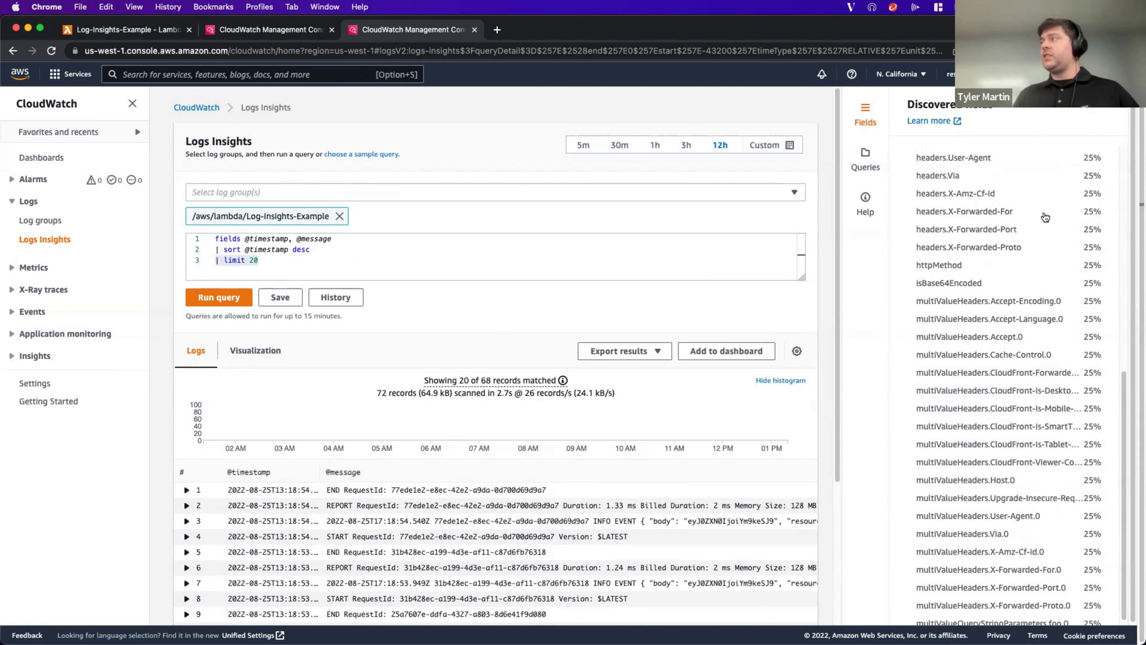
pyautogui.scroll(-1, 1098, 267)
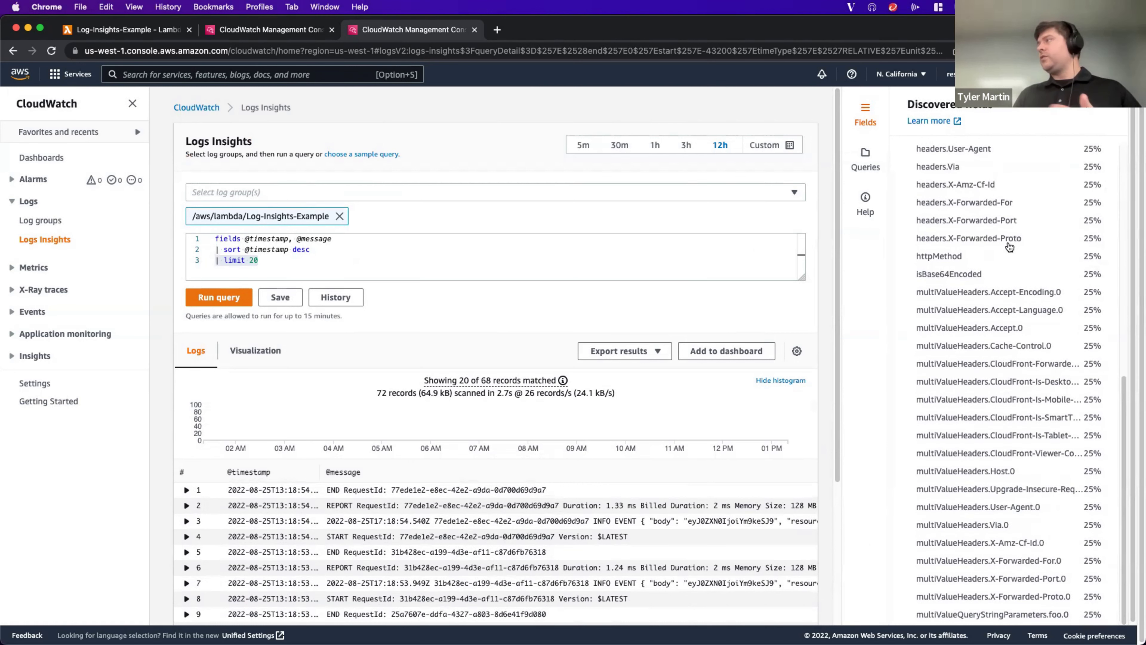
pyautogui.scroll(5, 1014, 301)
pyautogui.scroll(3, 1054, 212)
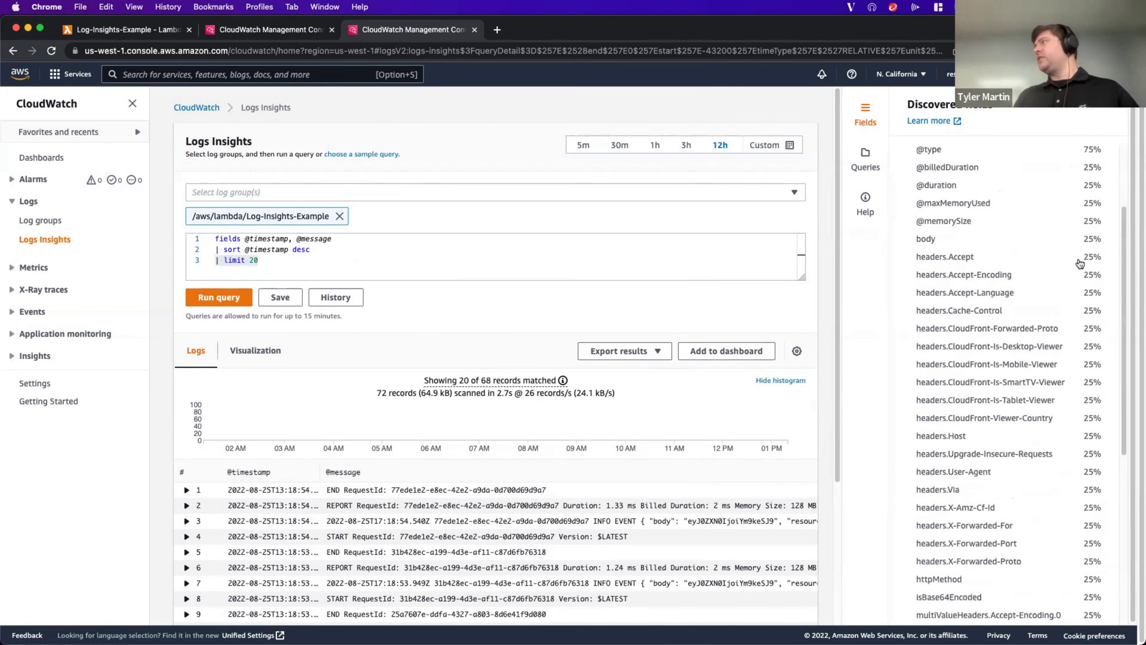
pyautogui.scroll(-1, 1047, 216)
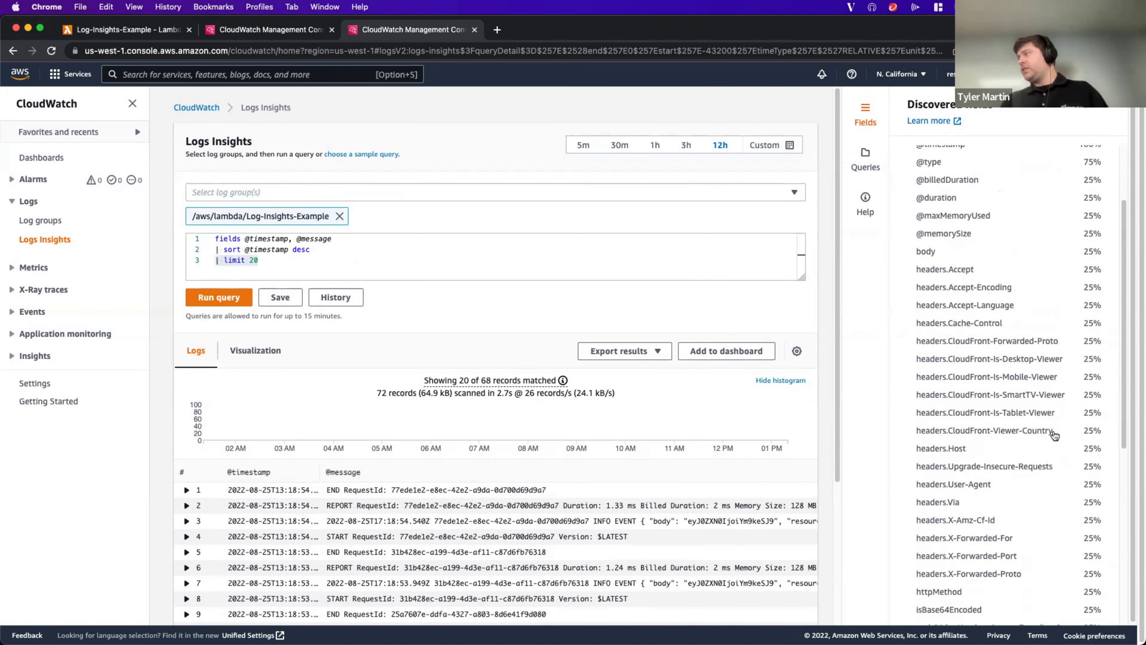
pyautogui.moveTo(1056, 436); pyautogui.dragTo(916, 434)
pyautogui.press('super+c')
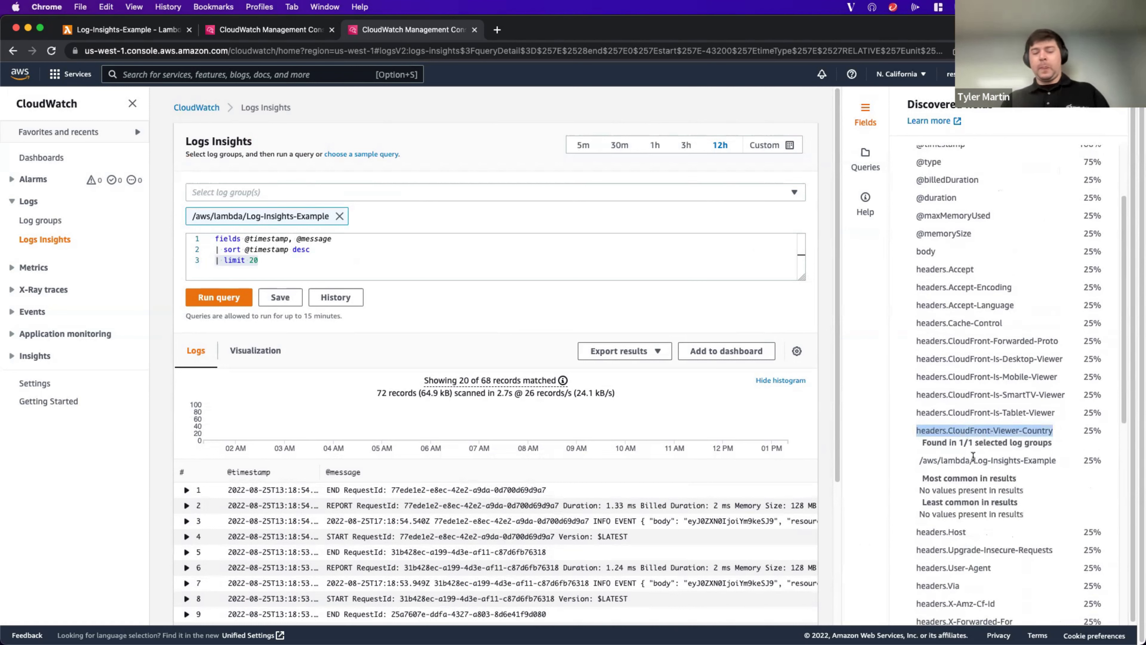
pyautogui.click(368, 241)
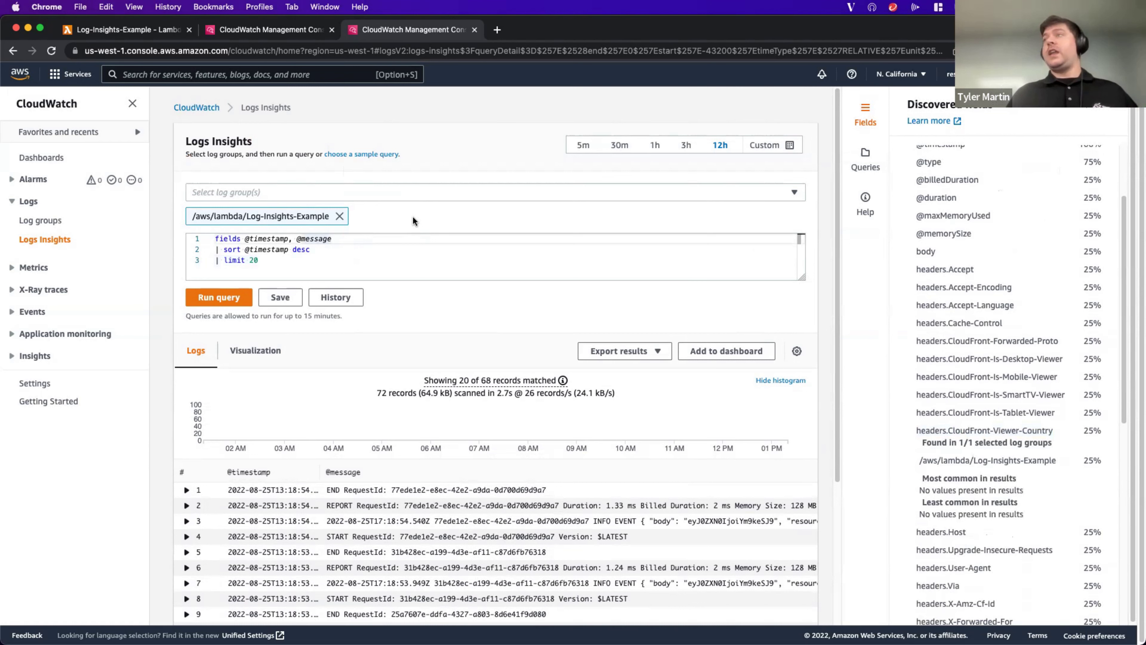
pyautogui.write(',')
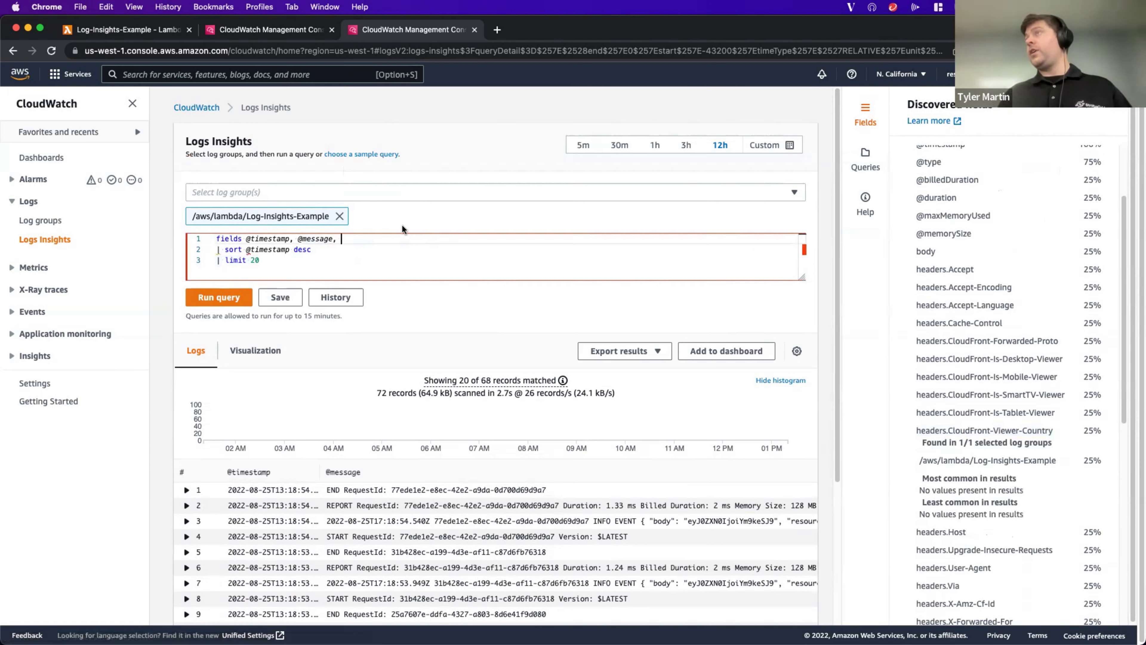
pyautogui.press('super+v')
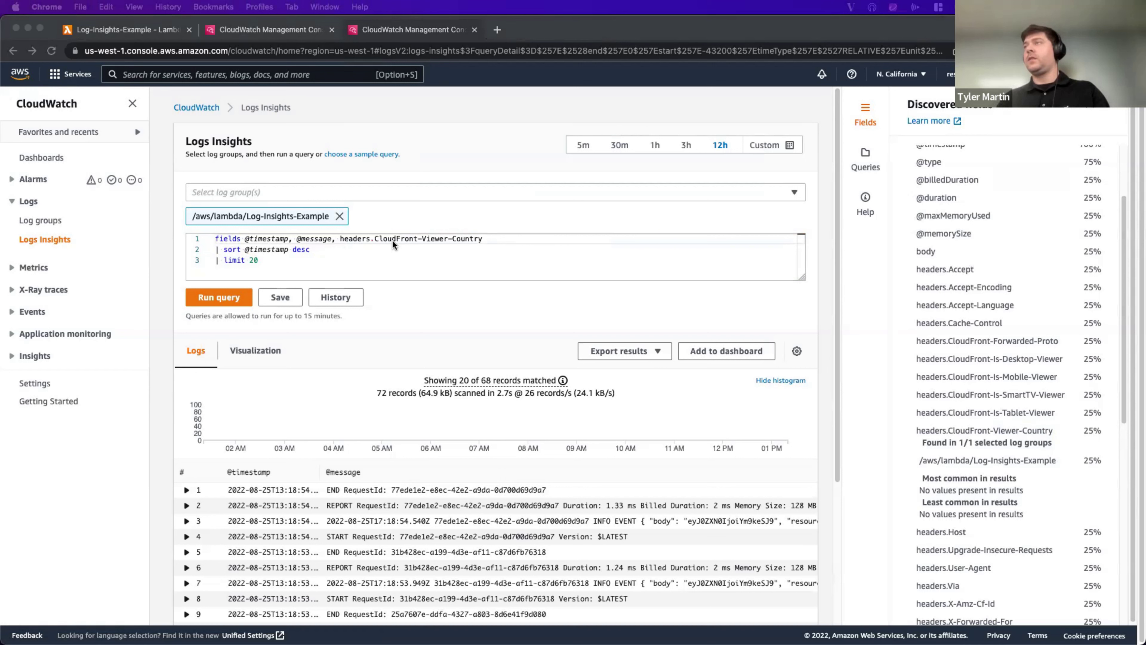
# - Enclose headers.CloudFront-Viewer-Country in backticks in the query's fields line
pyautogui.click(339, 235)
pyautogui.moveTo(341, 238); pyautogui.dragTo(370, 239)
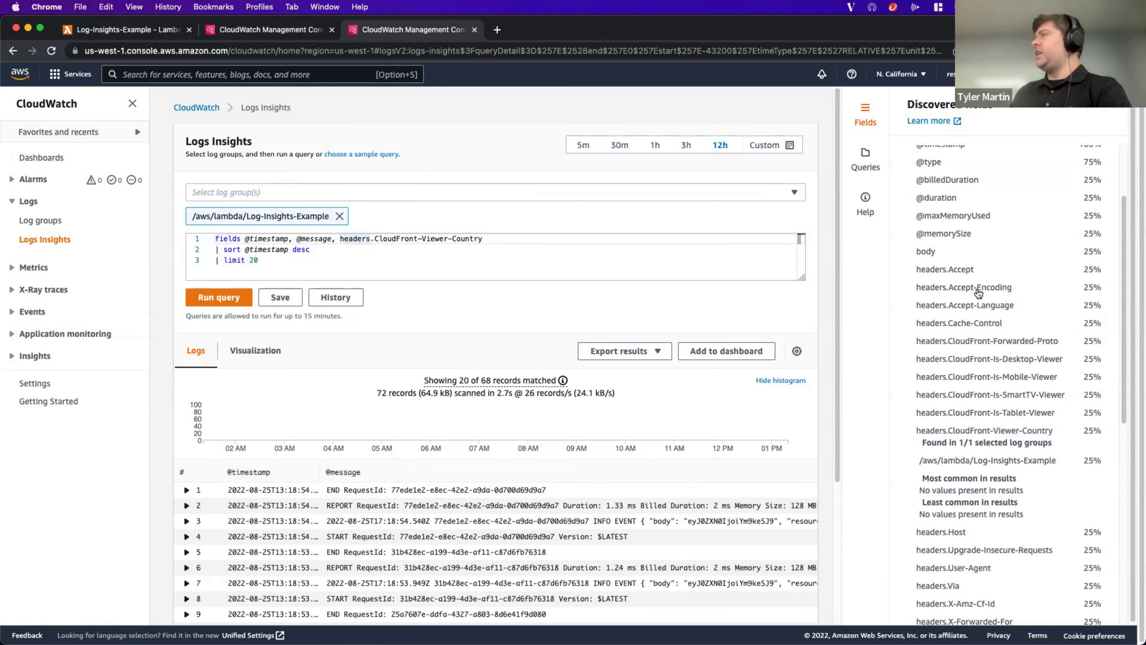
pyautogui.click(341, 239)
pyautogui.write('`')
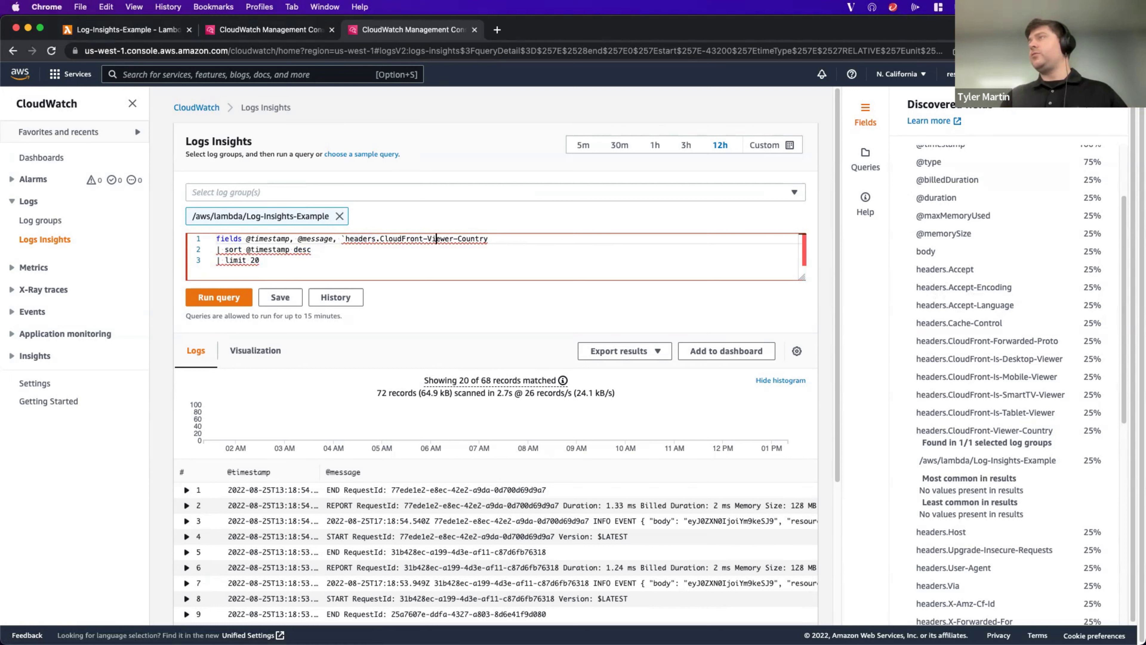
pyautogui.click(484, 238)
pyautogui.write('`')
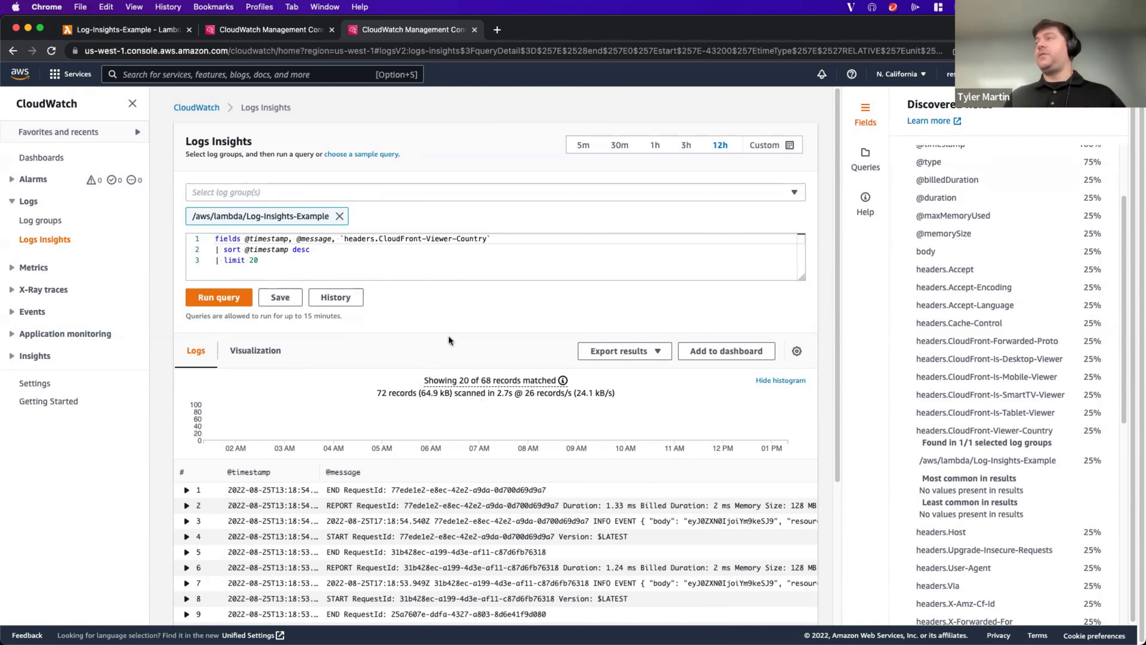
# - Add a filter line calling ispresent() directly below the query's fields line
pyautogui.click(507, 239)
pyautogui.press('Return')
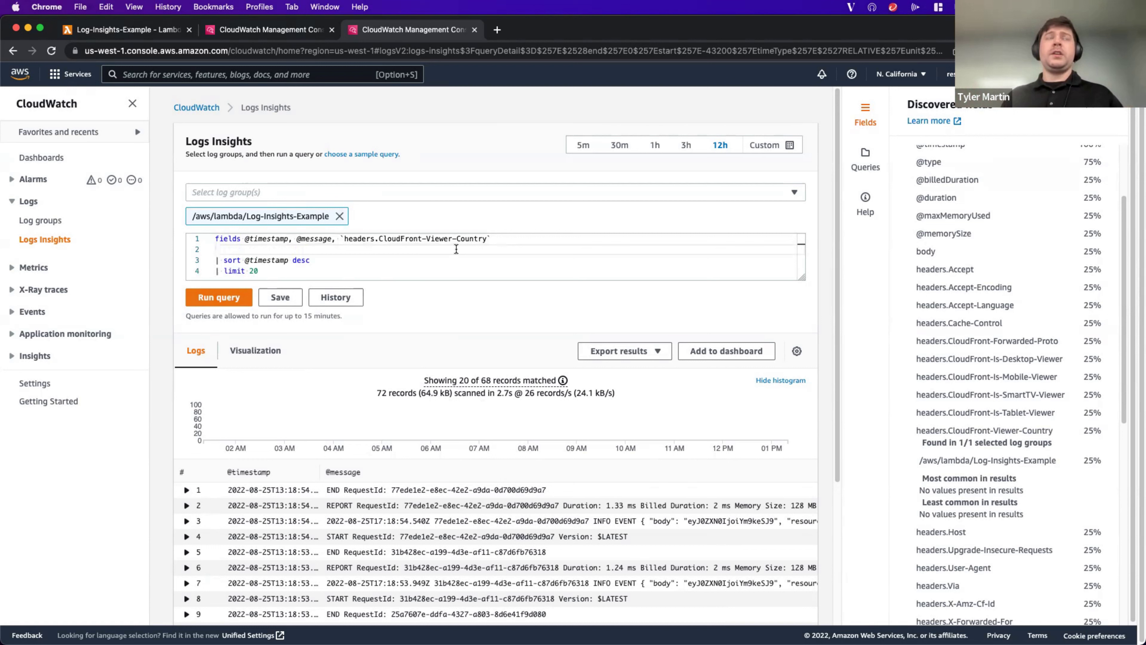
pyautogui.write('c')
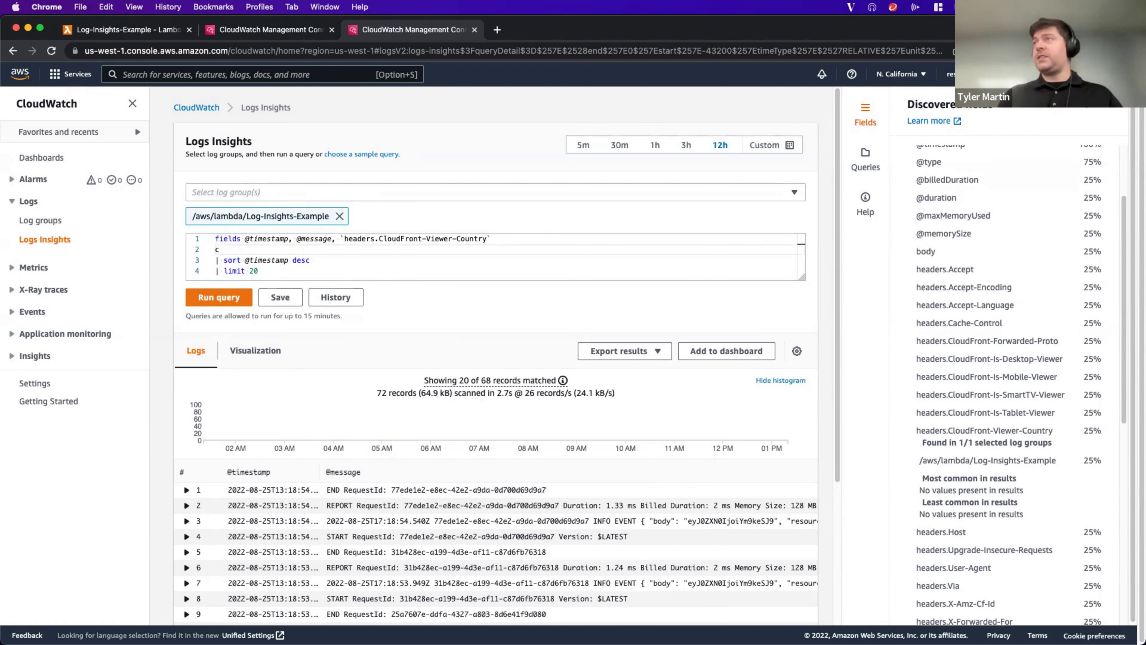
pyautogui.press('BackSpace')
pyautogui.write('| filter')
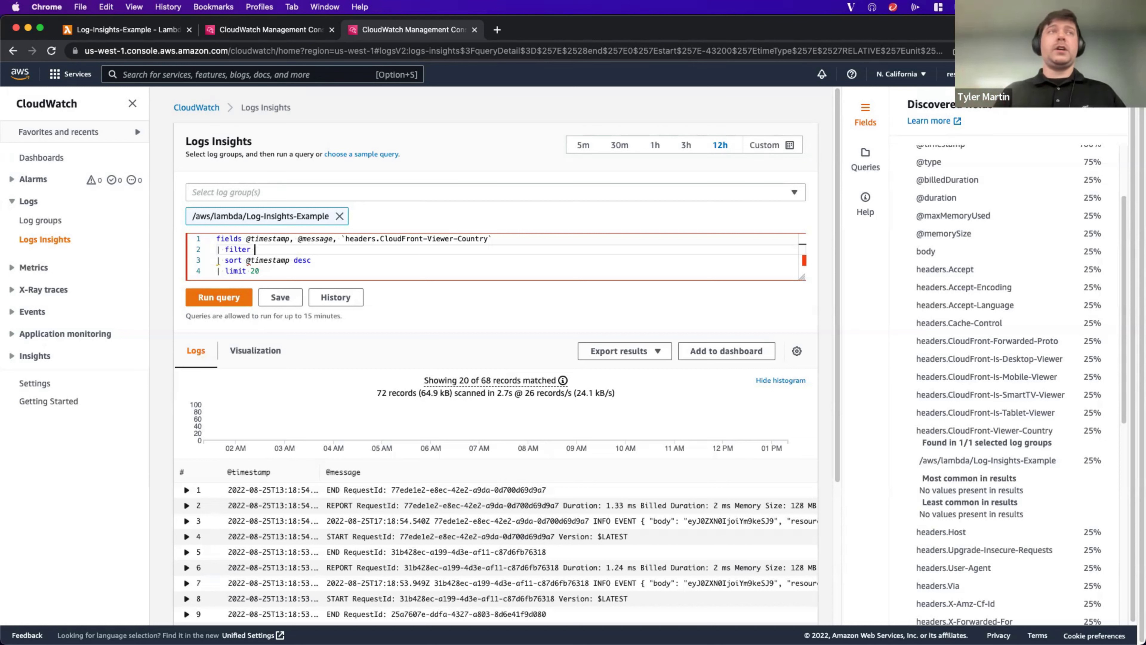
pyautogui.write('is')
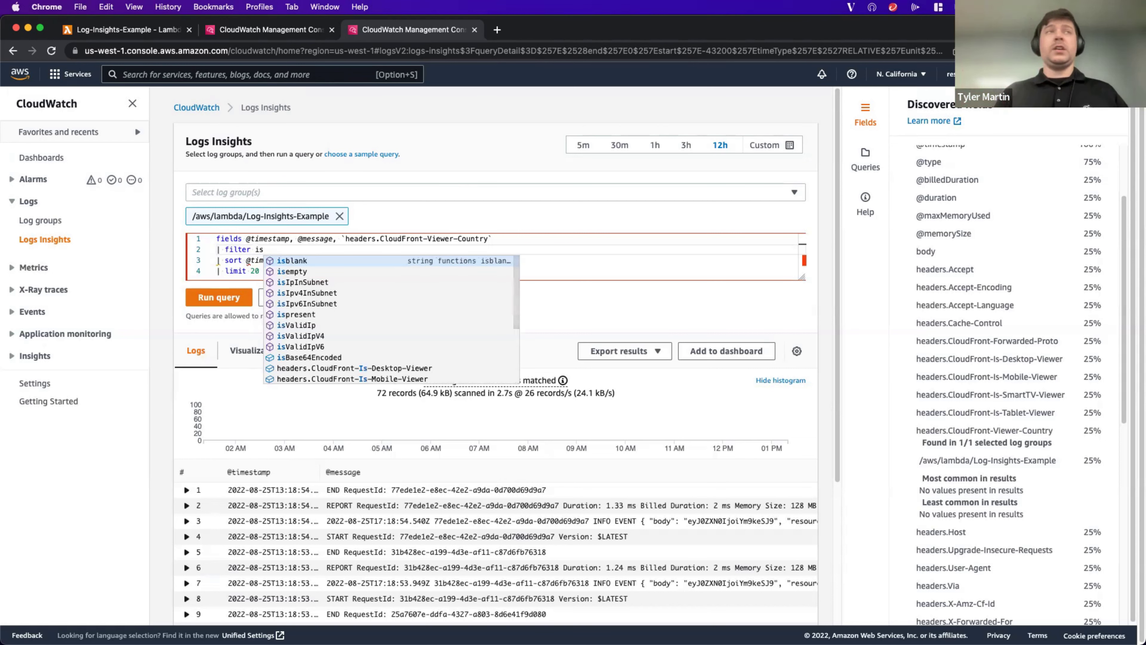
pyautogui.write('pres')
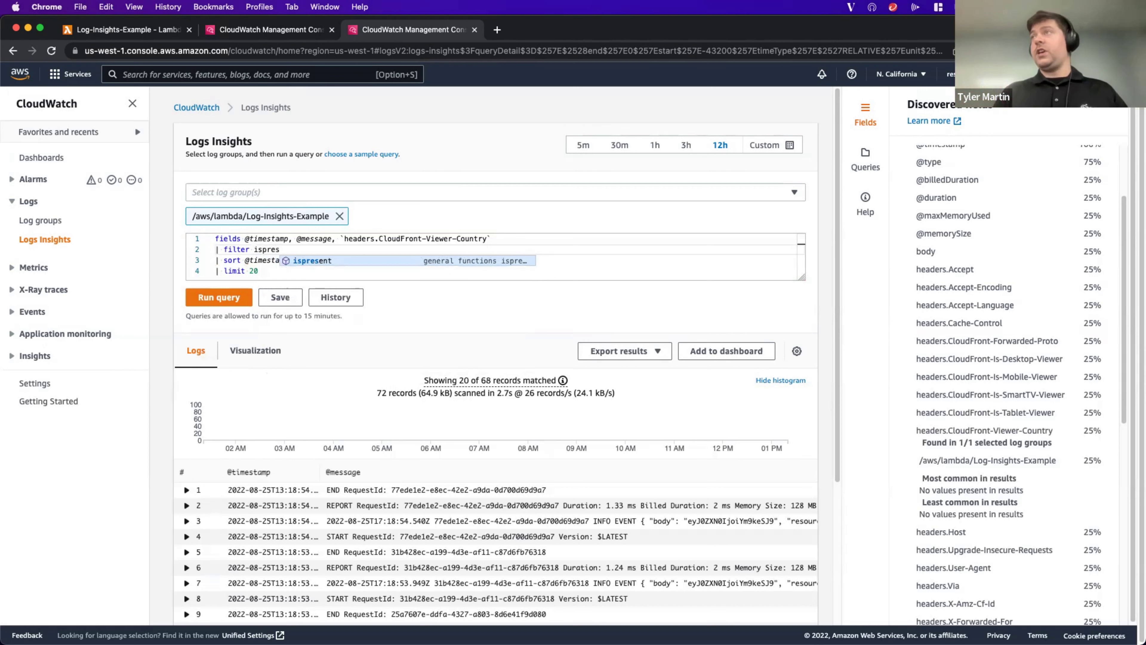
pyautogui.write('ent')
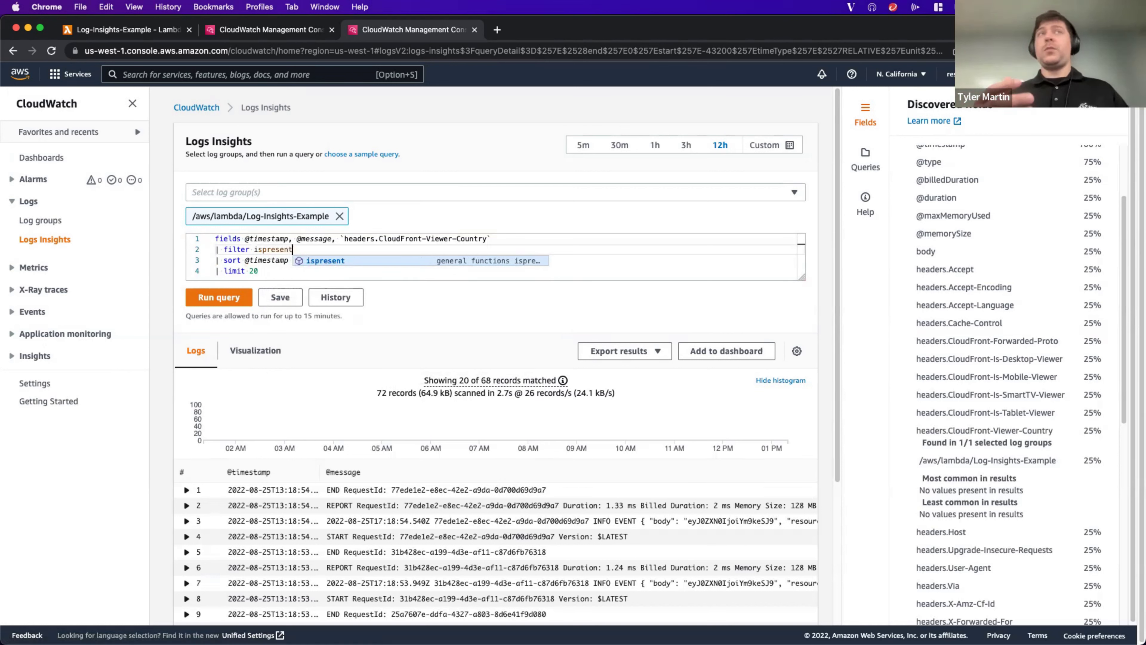
pyautogui.write('(')
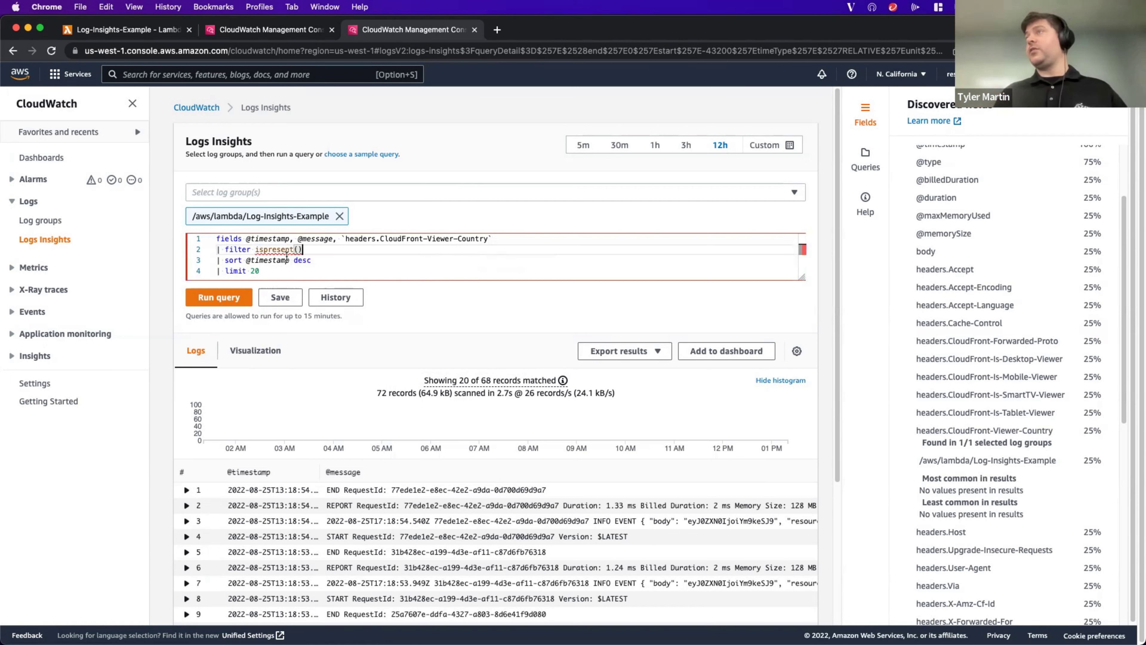
# - Enter `header.CloudFront-Viewer-Country`, enclosed in backticks, as the argument of ispresent and run the query
pyautogui.moveTo(296, 248)
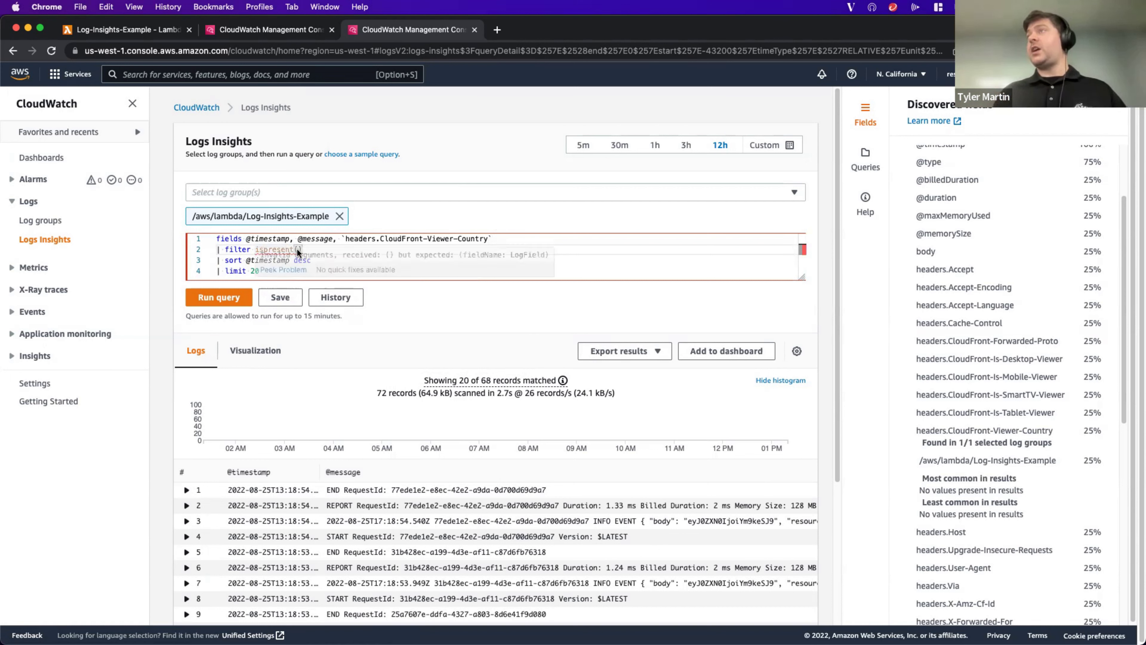
pyautogui.click(229, 249)
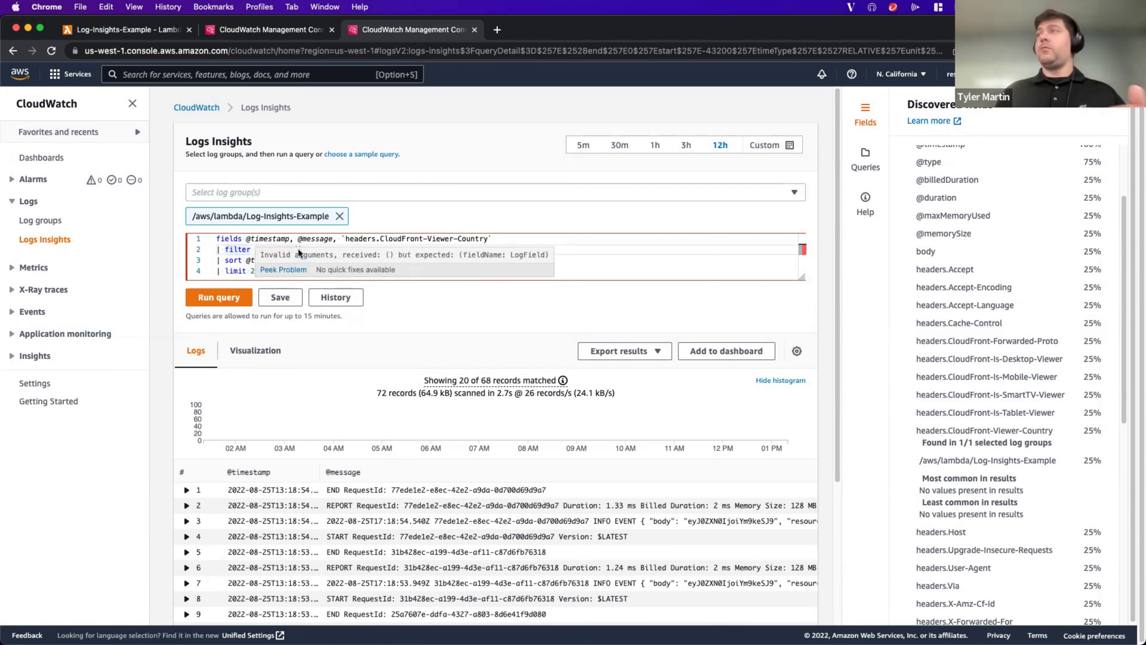
pyautogui.click(297, 248)
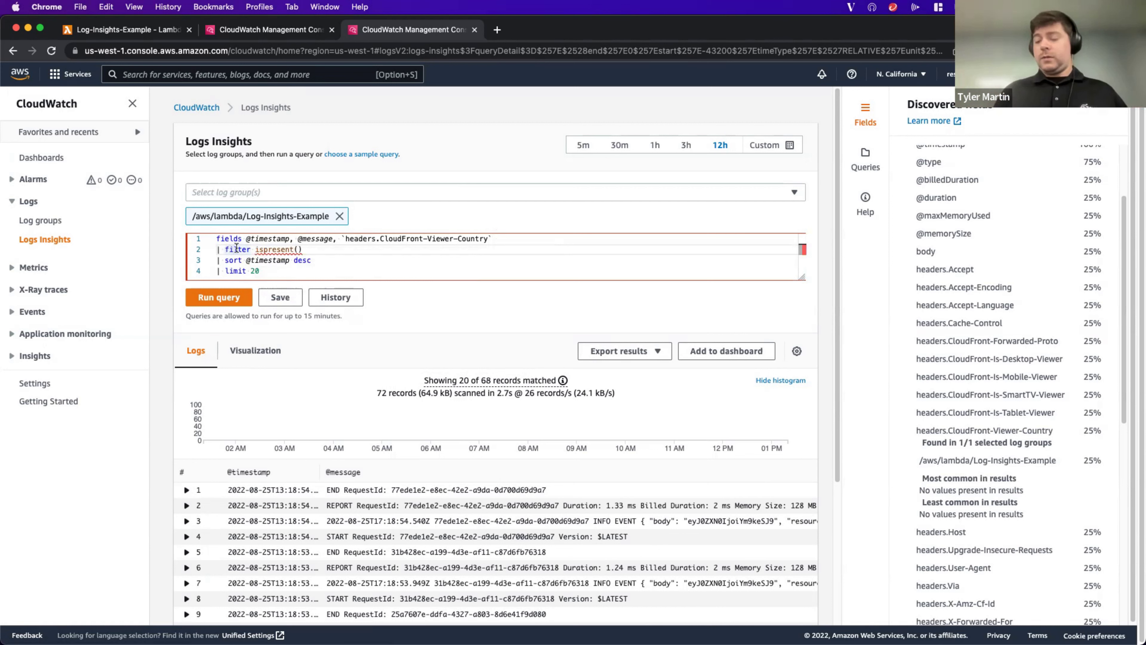
pyautogui.click(298, 249)
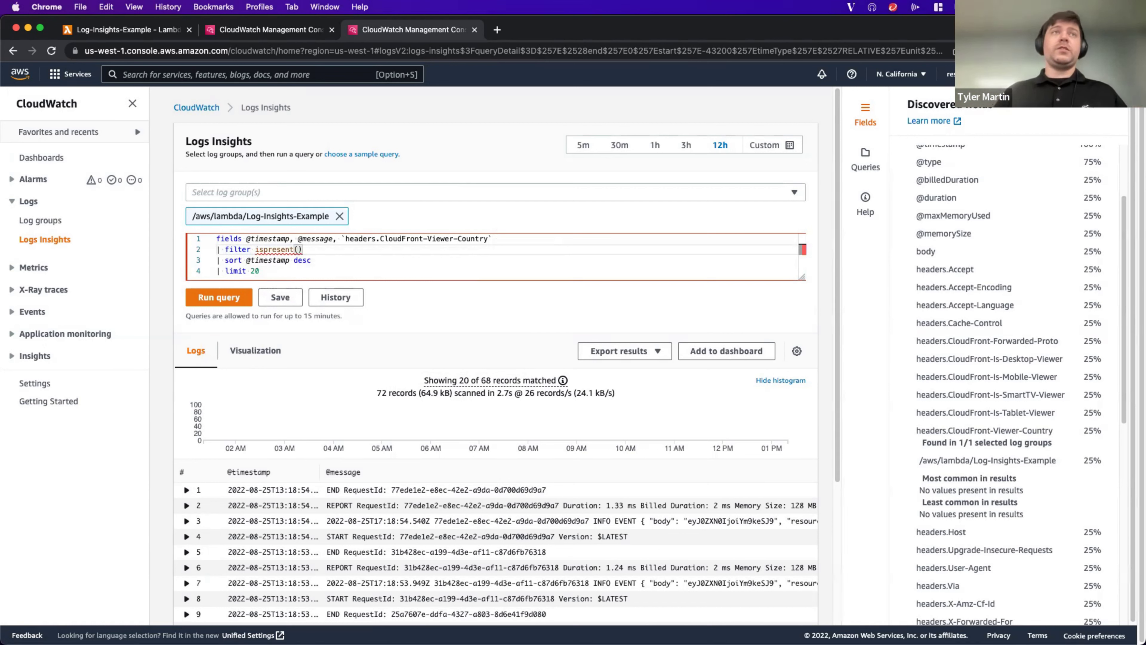
pyautogui.write('`heade')
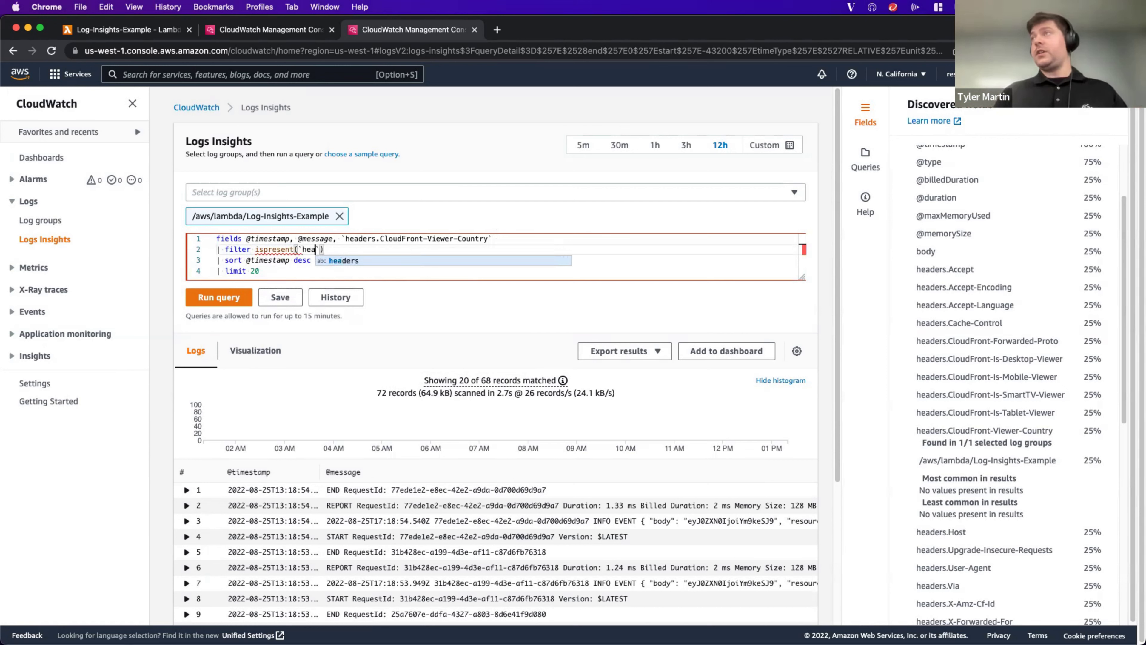
pyautogui.write('r.Cloud')
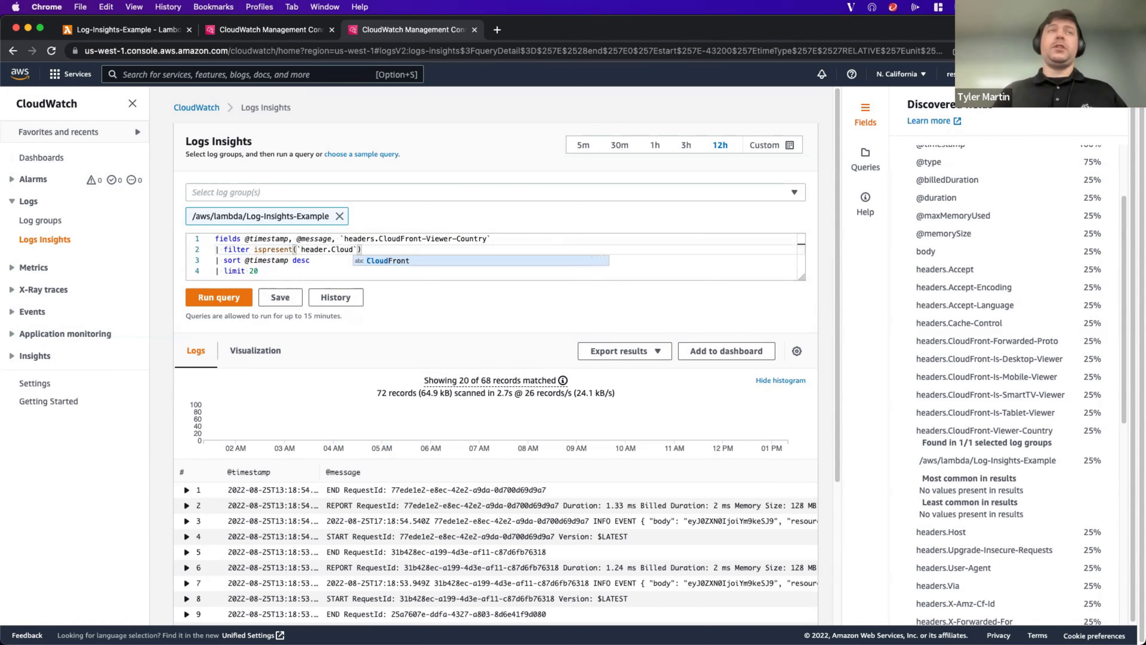
pyautogui.write('Front')
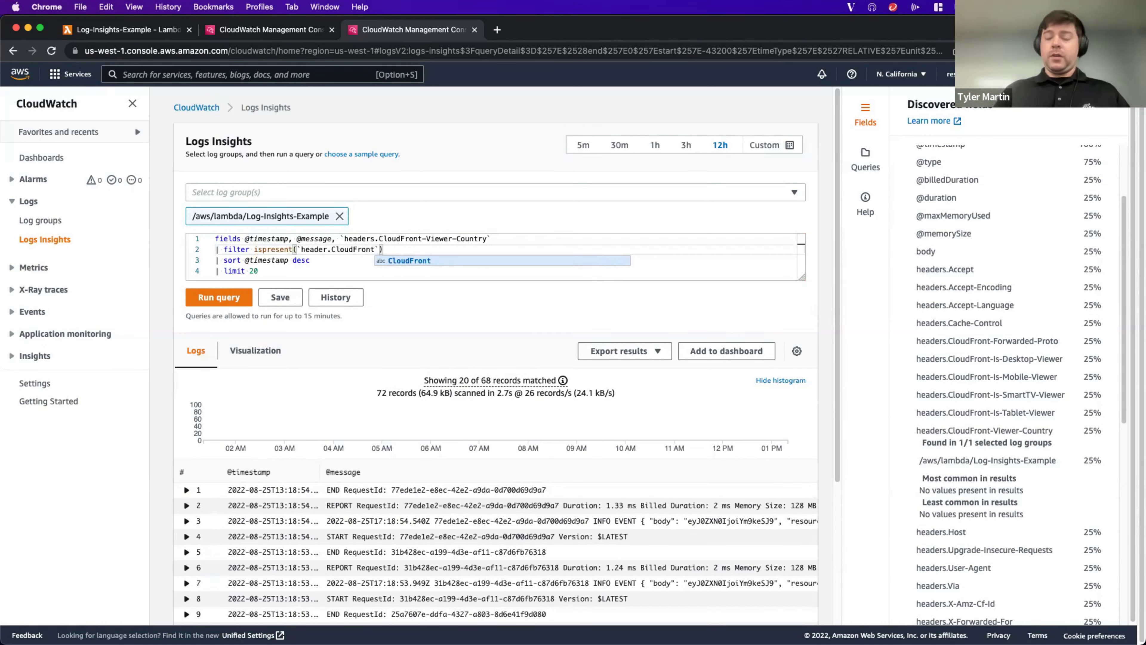
pyautogui.write('-')
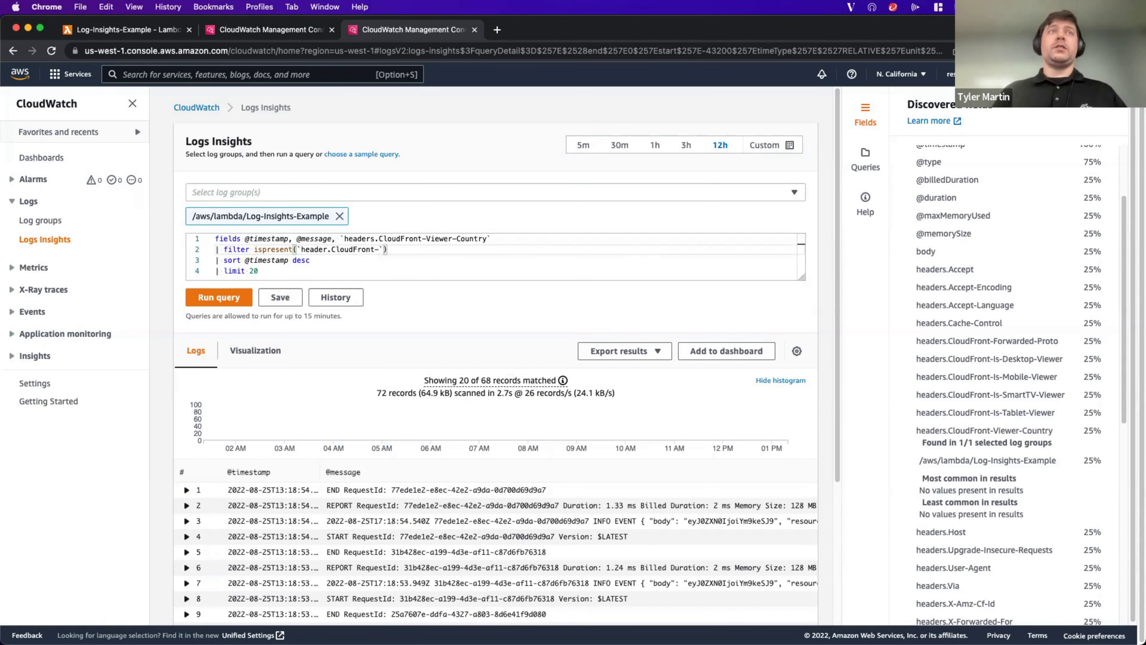
pyautogui.write('Viewer')
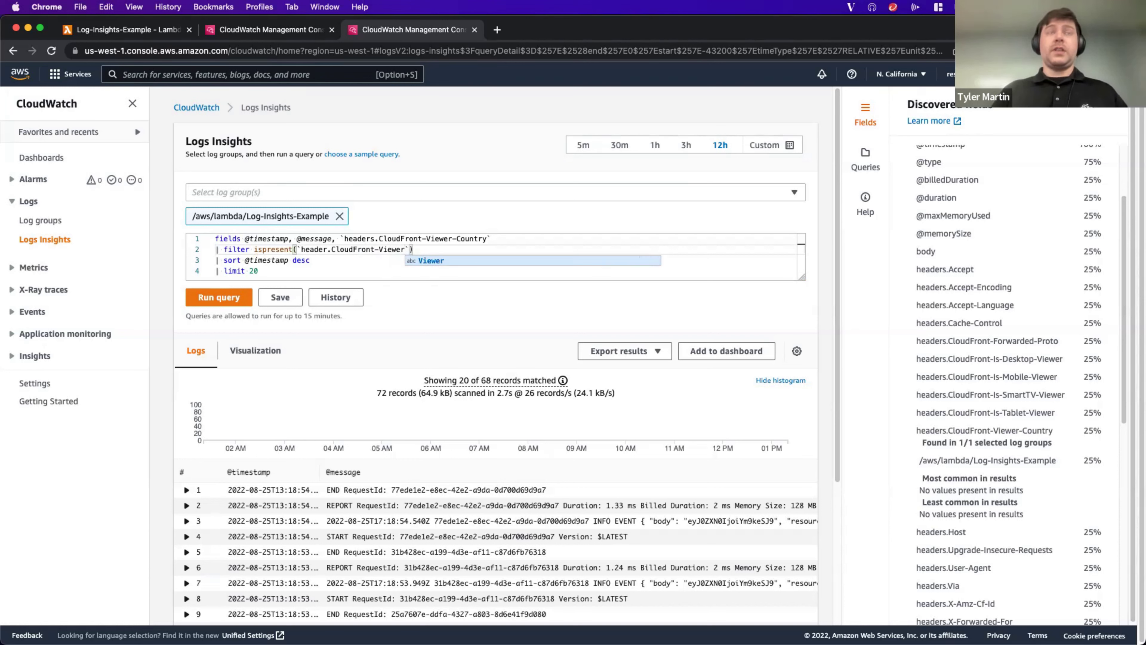
pyautogui.write('-County')
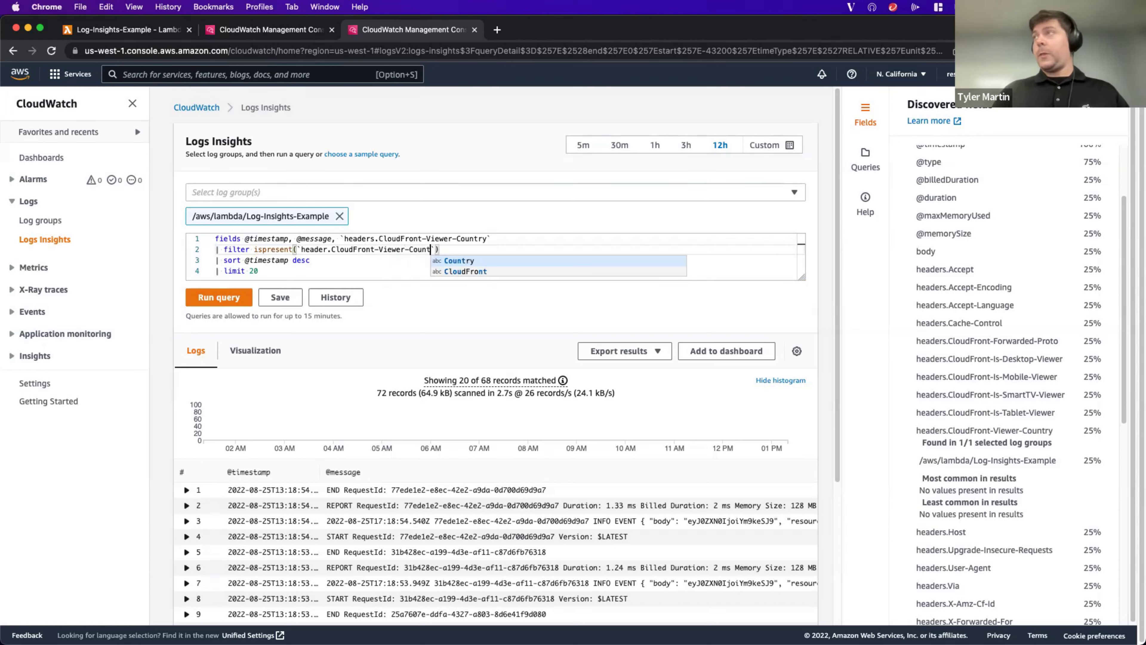
pyautogui.write('y')
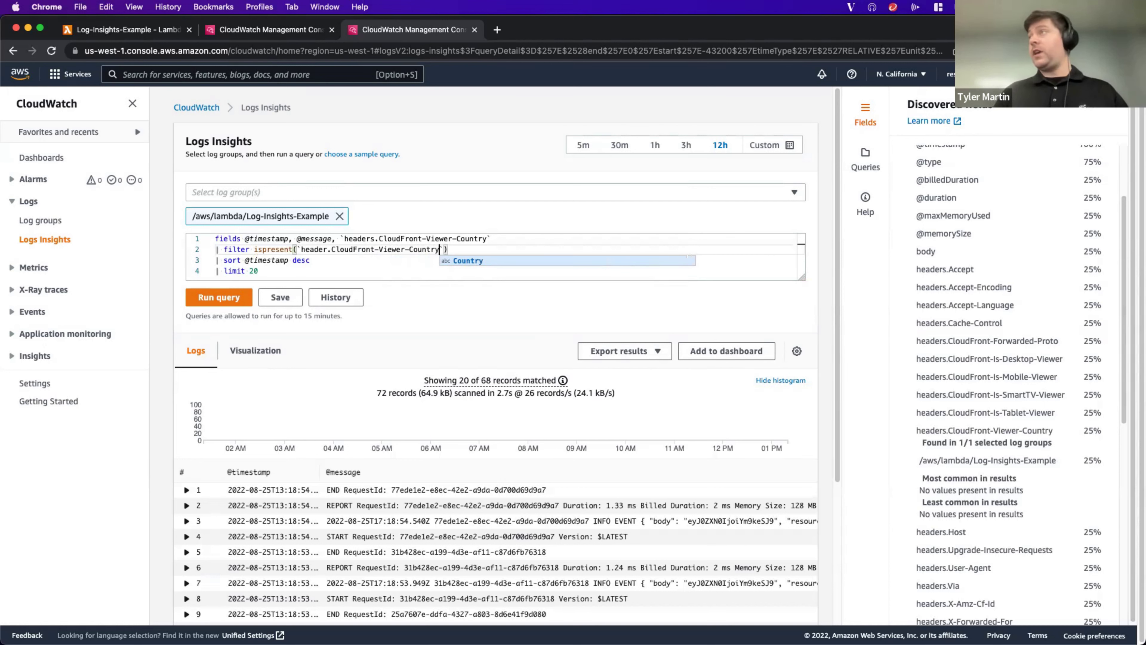
pyautogui.click(317, 261)
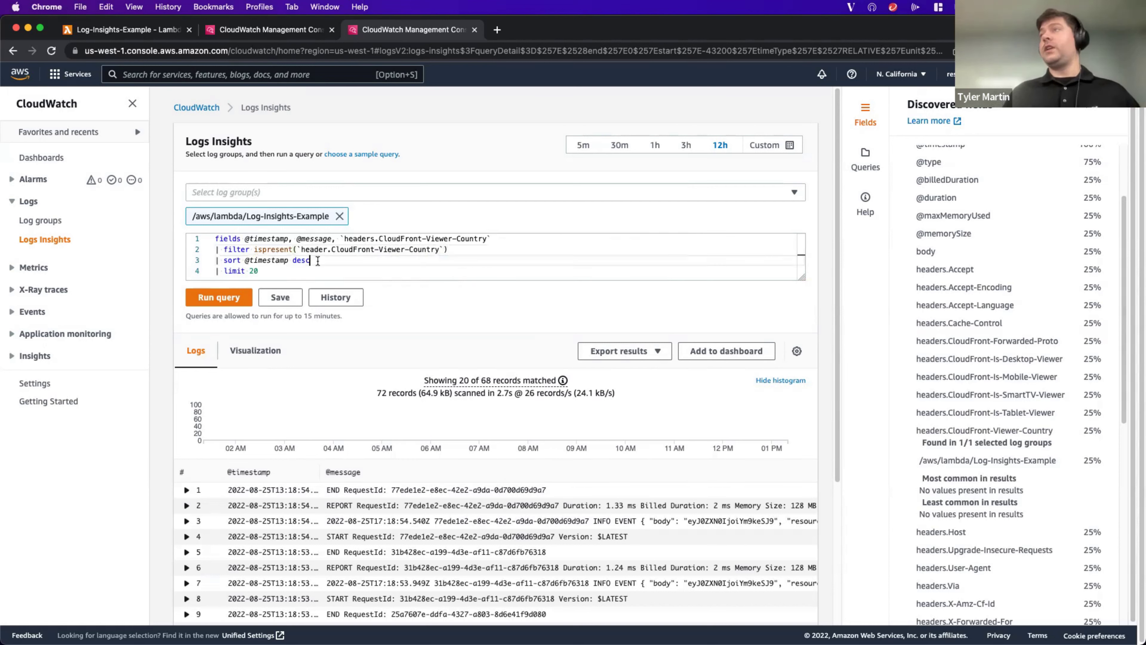
pyautogui.click(227, 302)
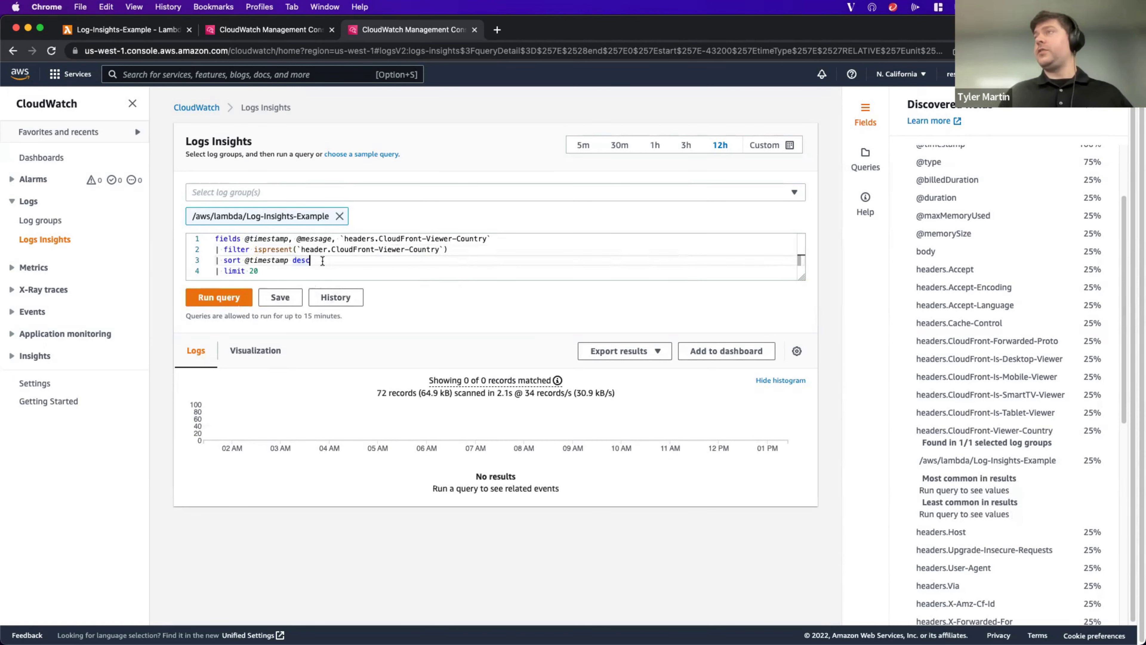
pyautogui.moveTo(310, 261); pyautogui.dragTo(195, 261)
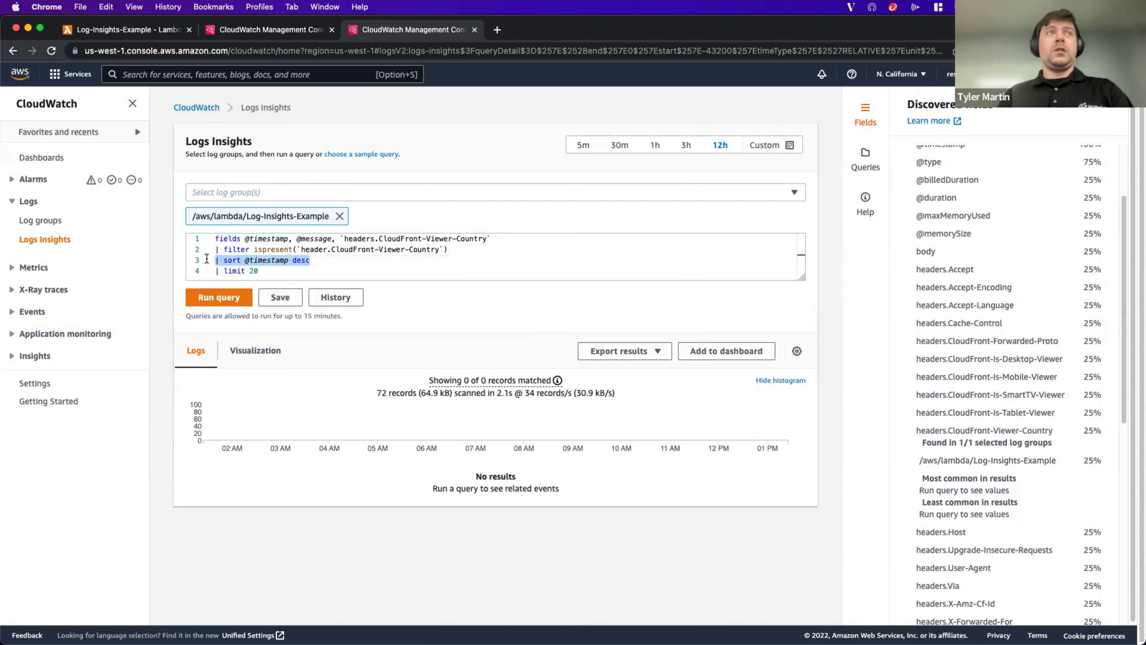
pyautogui.press('BackSpace')
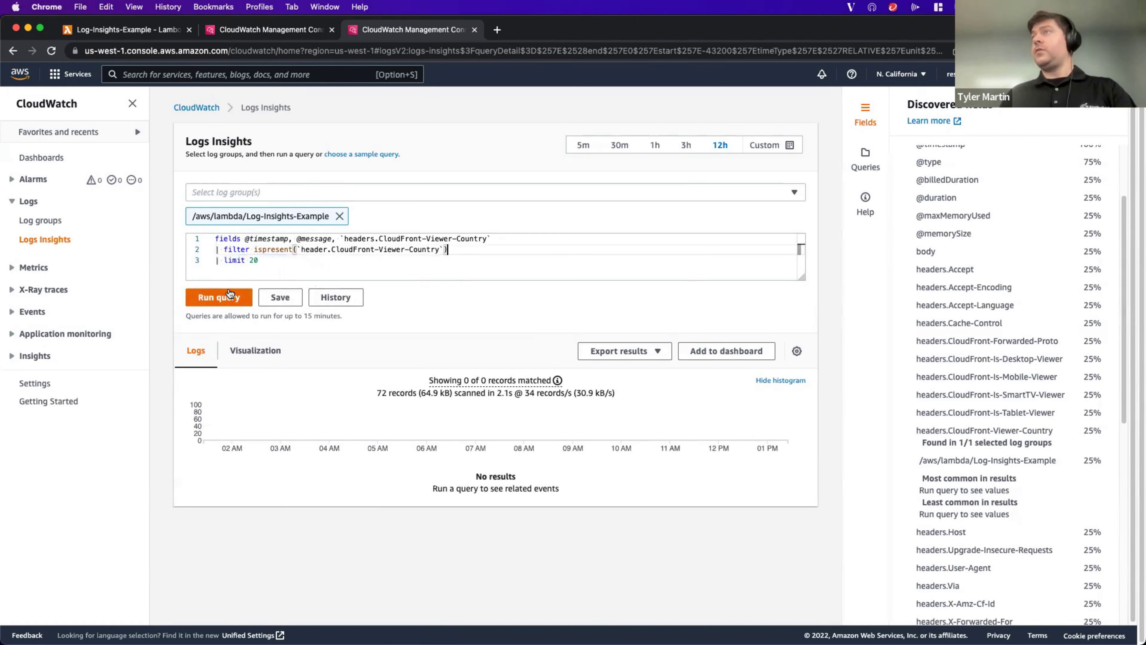
pyautogui.click(225, 298)
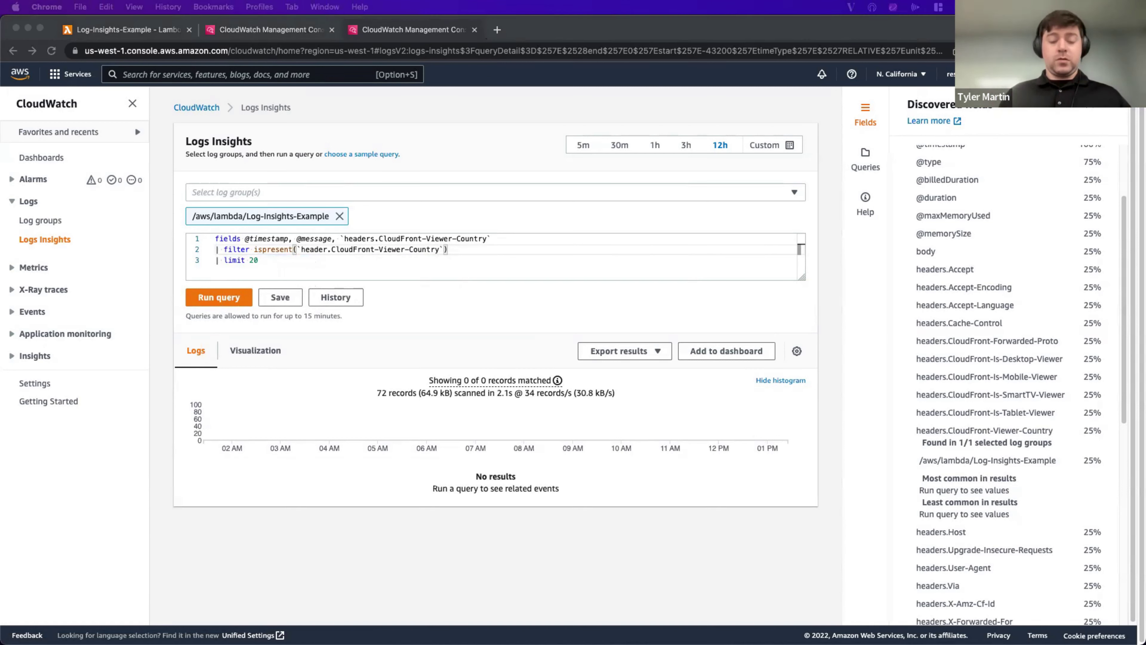
# - Replace the limit 20 line with | stats count(*) as count by `headers.CloudFront-Viewer-Country` and run the query
pyautogui.moveTo(260, 260); pyautogui.dragTo(176, 258)
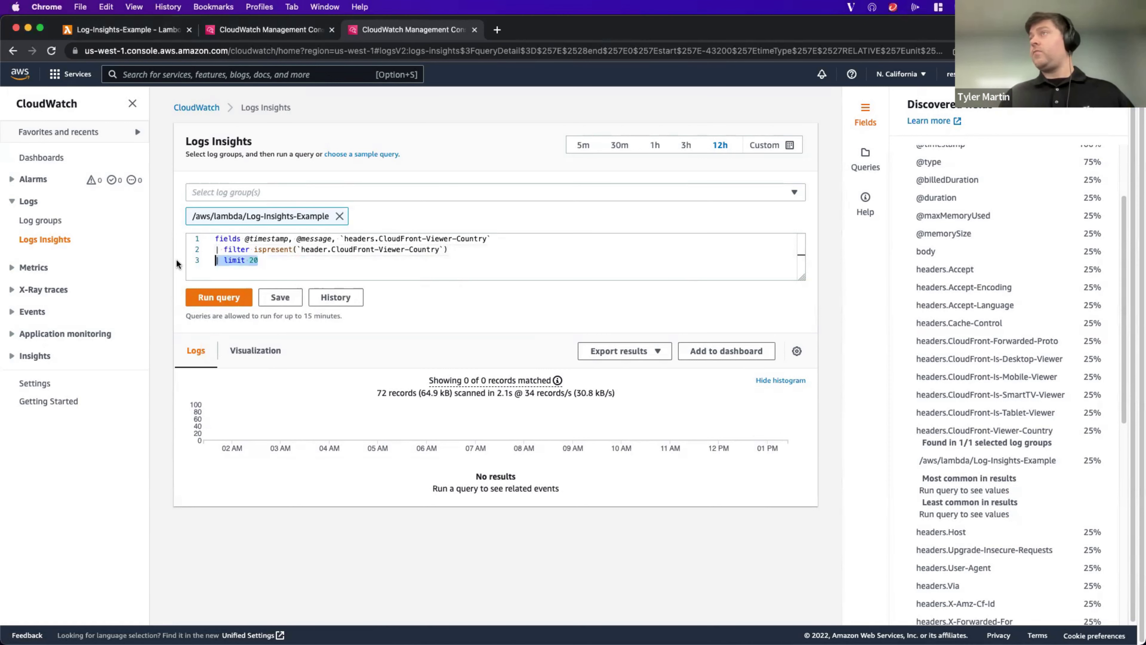
pyautogui.write('| stats count(*) as count by `headers.CloudFront-Viewer-Country`')
pyautogui.click(219, 297)
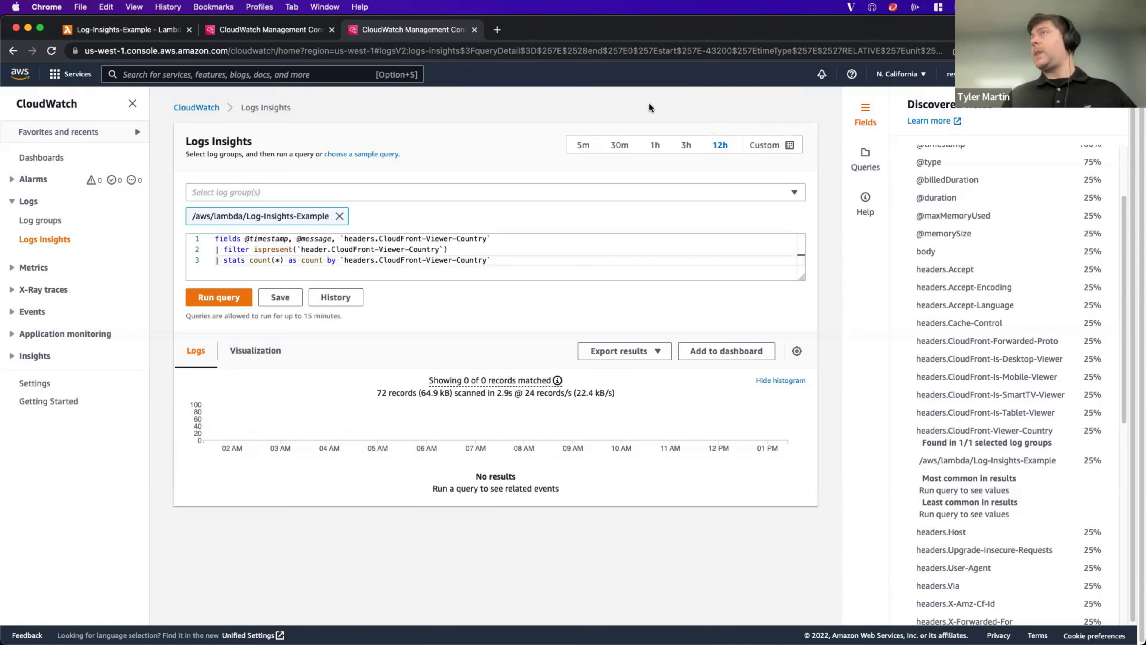
# - Close the discovered fields list and run the whole query rewritten with ispresent(`headers.CloudFront-Viewer-Country`) as the filter, keeping the stats line
pyautogui.click(1086, 105)
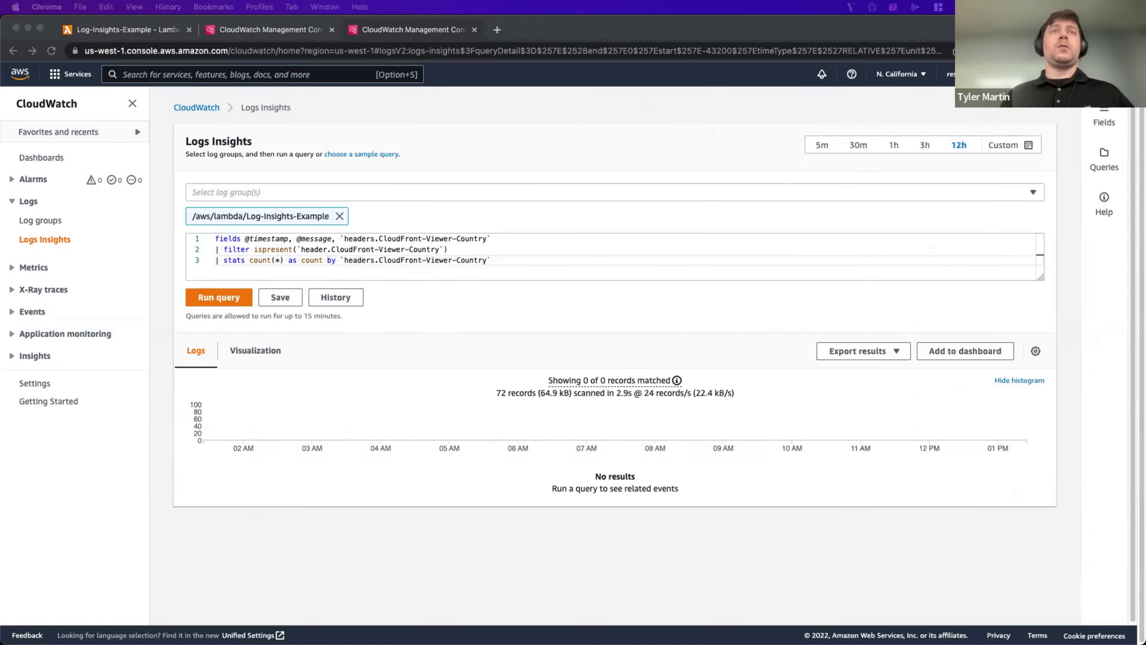
pyautogui.click(506, 262)
pyautogui.moveTo(494, 261); pyautogui.dragTo(188, 242)
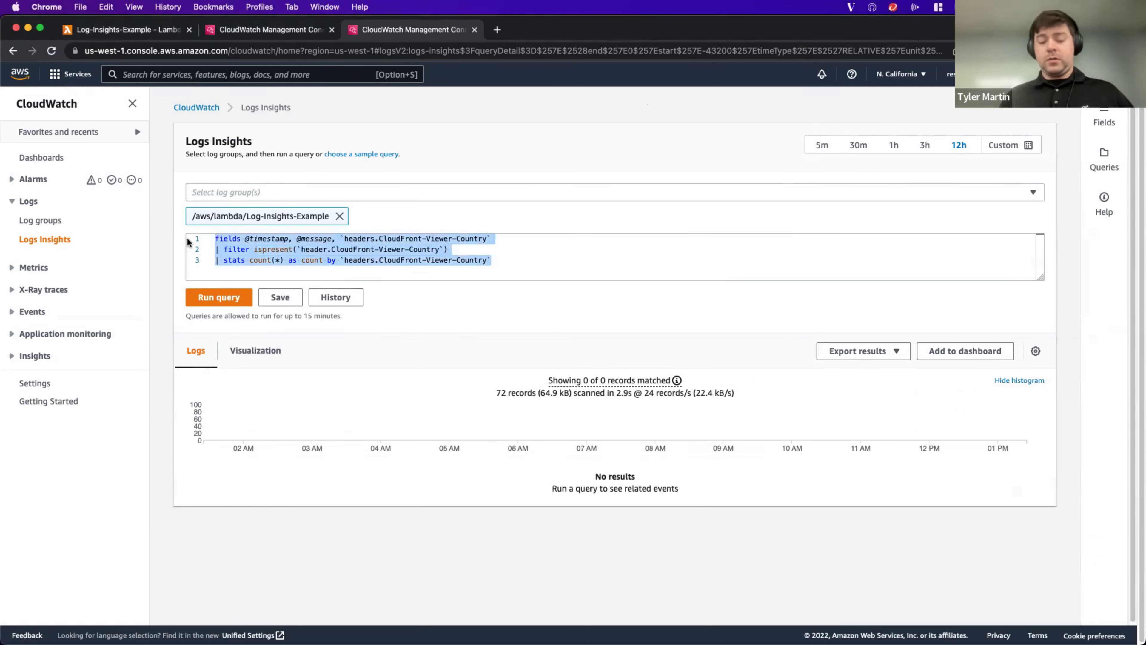
pyautogui.write('fields @timestamp, @message, `headers.CloudFront-Viewer-Country` | filter ispresent(`headers.CloudFront-Viewer-Country`) | stats count(*) as count by `headers.CloudFront-Viewer-Country`')
pyautogui.click(230, 298)
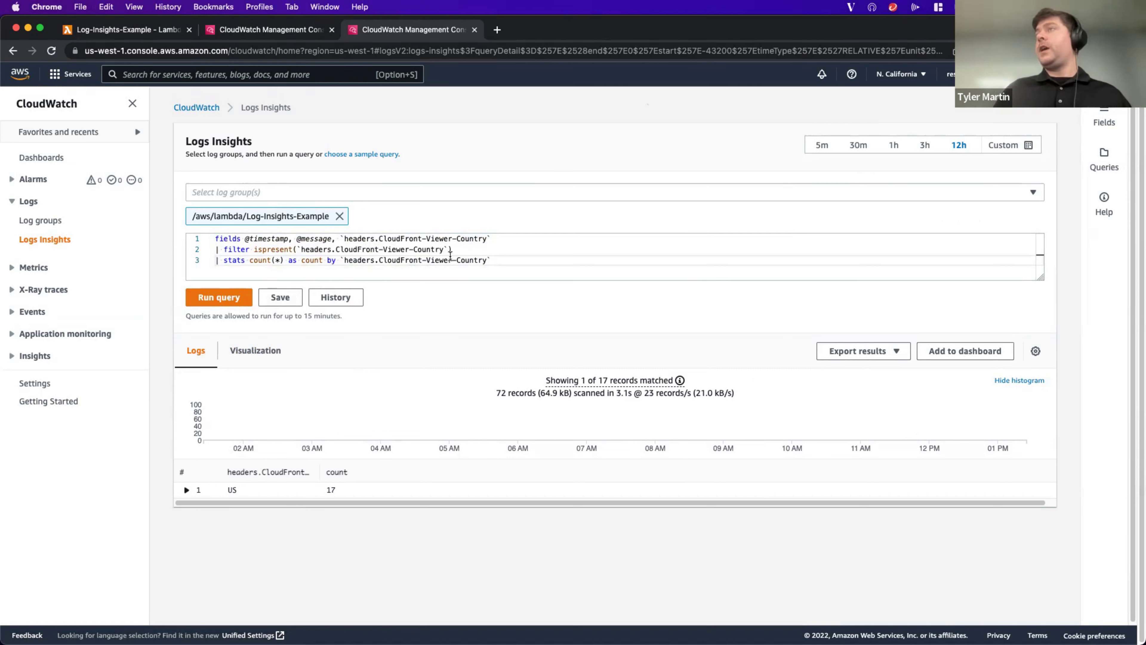
# - Copy the stats line, remove it from the query, and run only the fields and filter lines
pyautogui.moveTo(500, 262); pyautogui.dragTo(188, 260)
pyautogui.press('super+c')
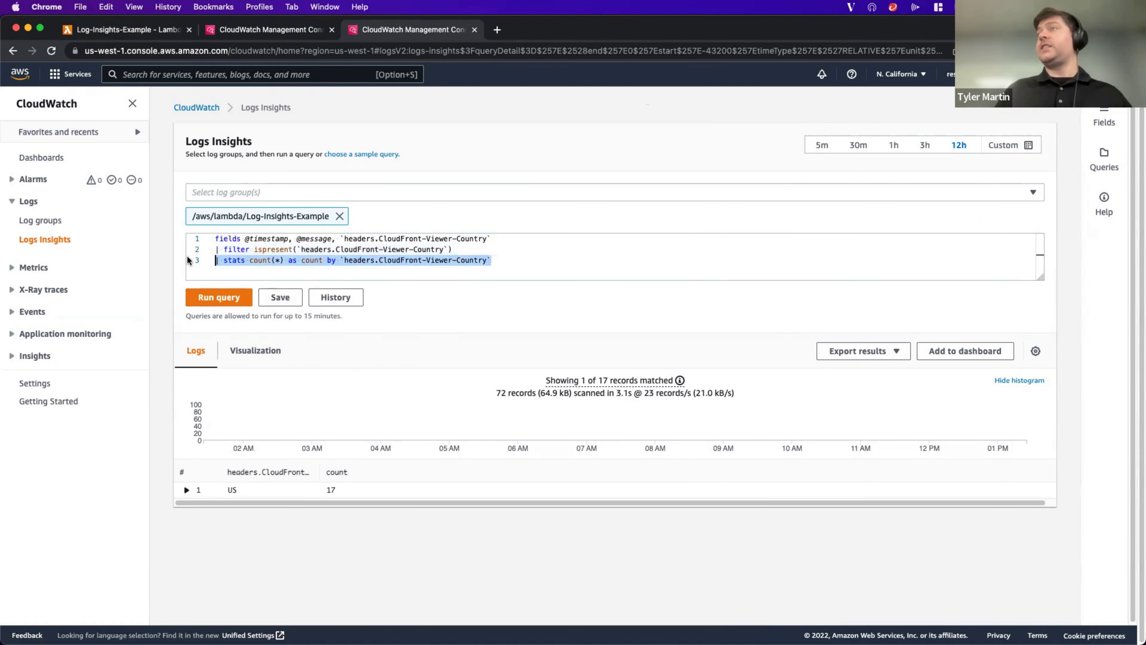
pyautogui.press('BackSpace')
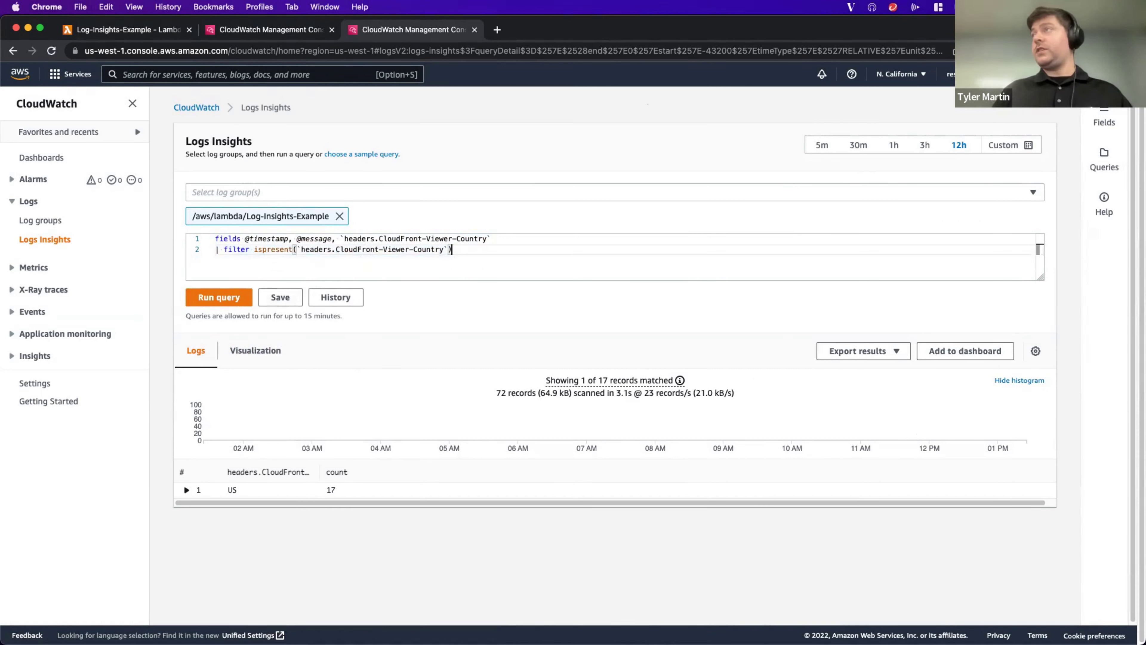
pyautogui.press('BackSpace')
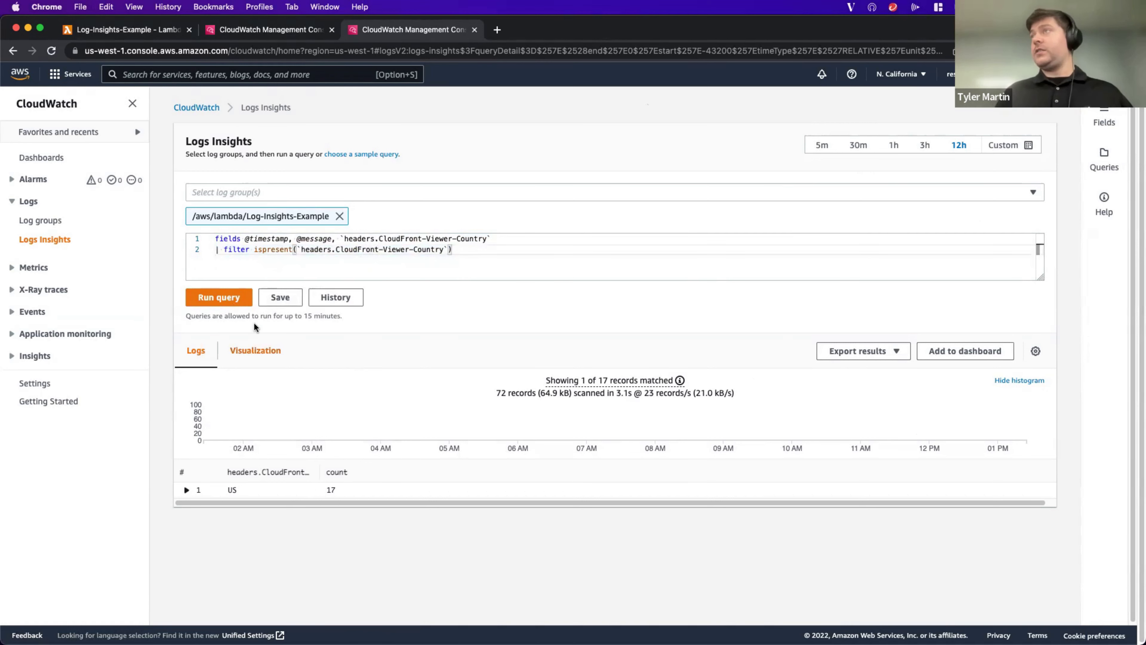
pyautogui.click(232, 306)
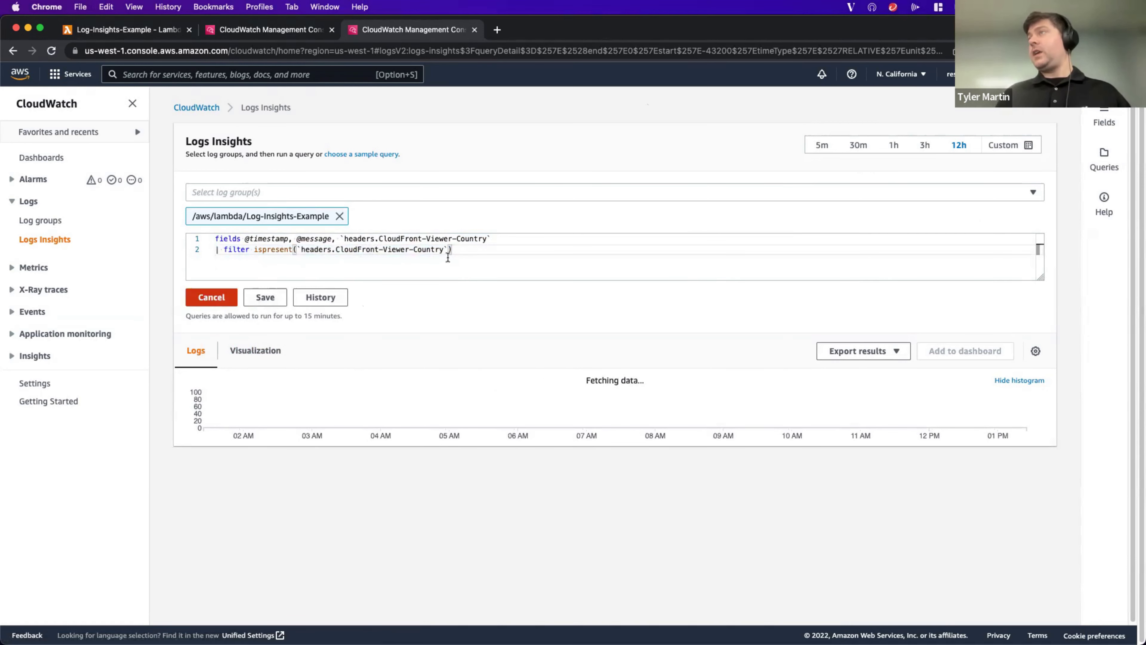
# - Expand the first matching record, review its message JSON and headers, and collapse it again
pyautogui.scroll(-5, 352, 419)
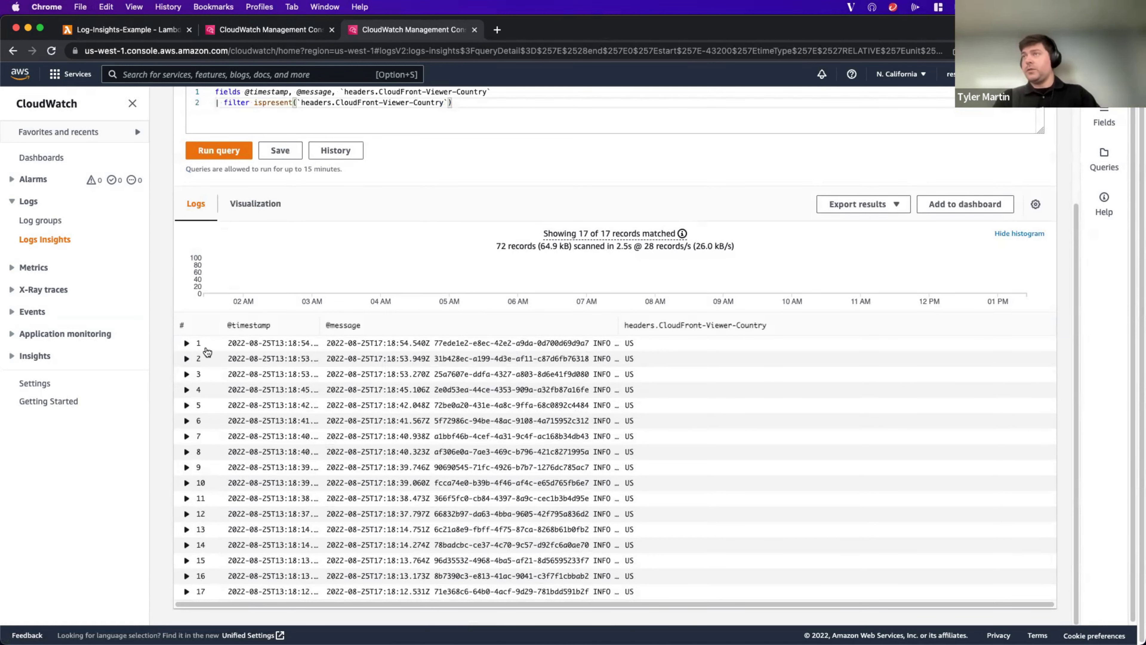
pyautogui.click(187, 343)
pyautogui.scroll(-2, 282, 354)
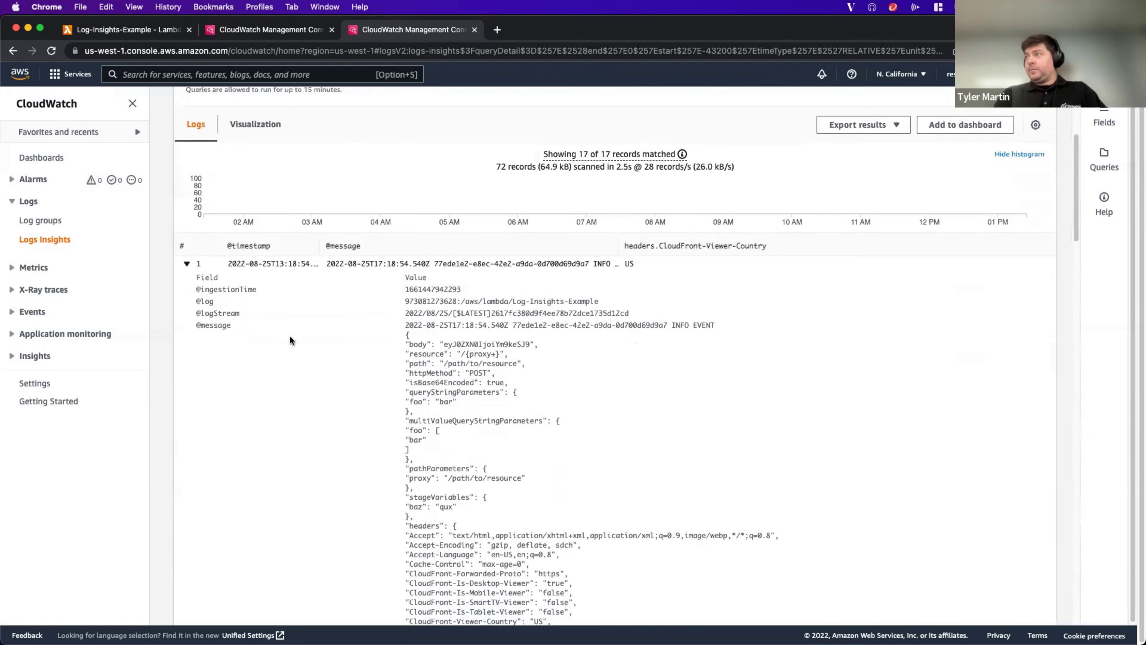
pyautogui.scroll(1, 194, 269)
pyautogui.click(186, 268)
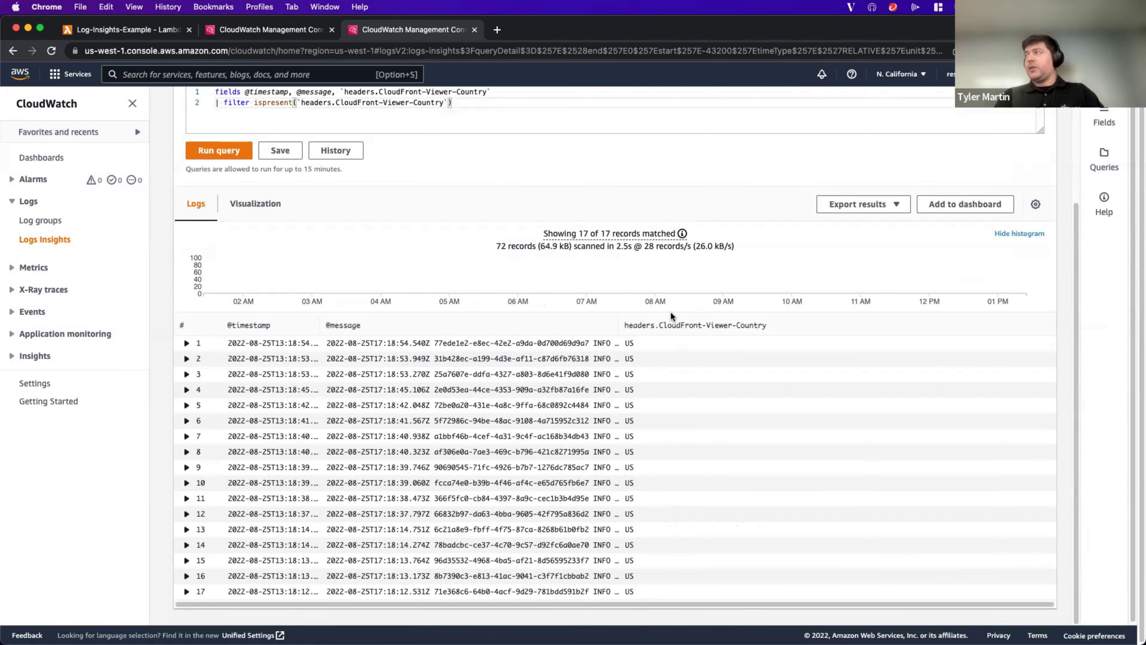
# - Add the copied stats count(*) as count by `headers.CloudFront-Viewer-Country` line back below the filter and run the query
pyautogui.scroll(3, 487, 171)
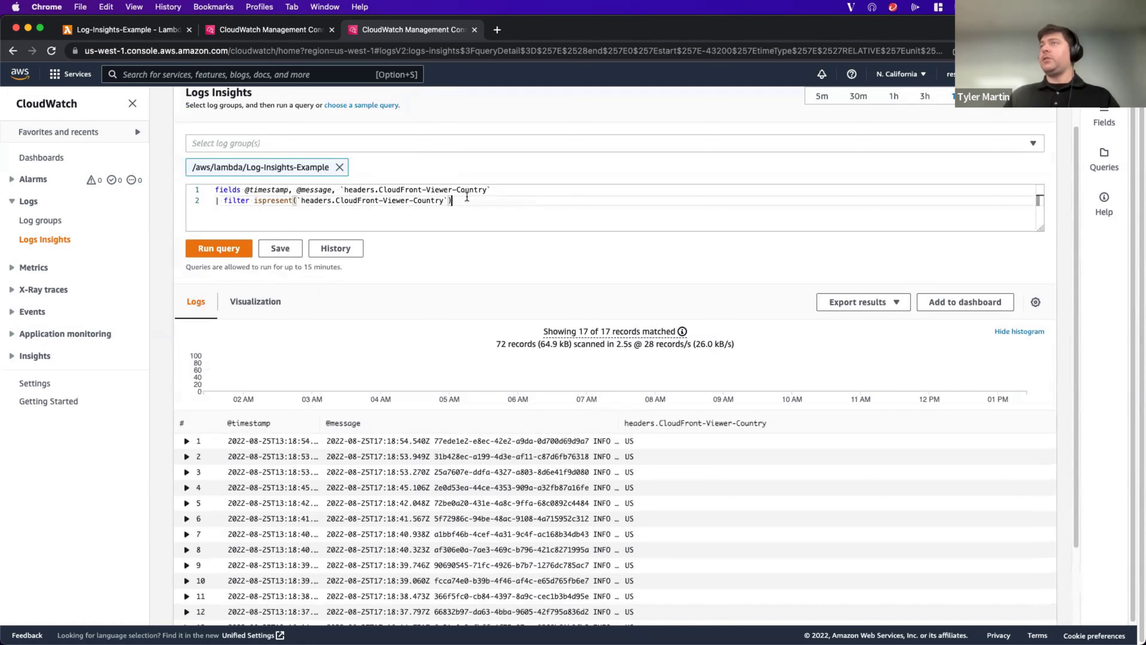
pyautogui.press('super+v')
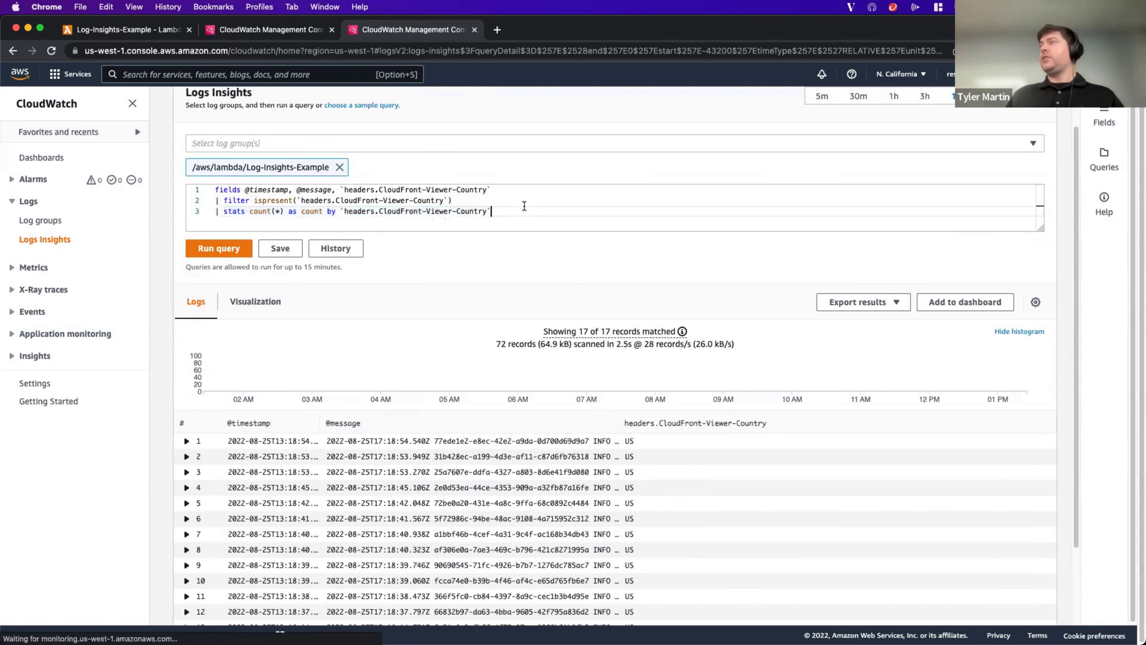
pyautogui.scroll(-3, 234, 253)
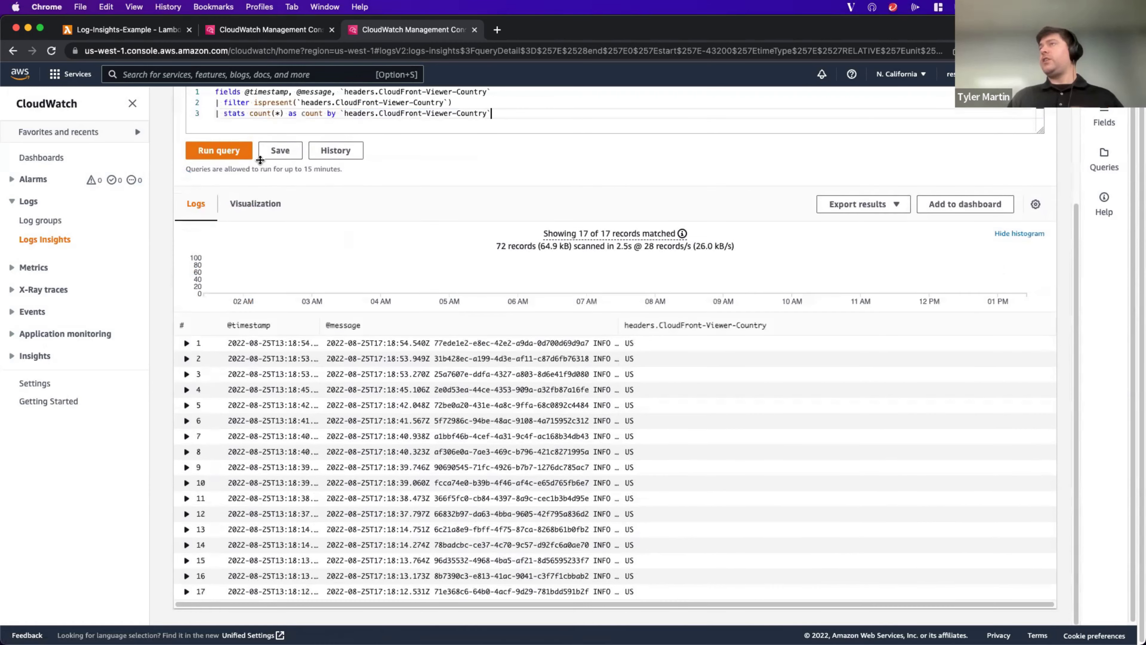
pyautogui.click(233, 153)
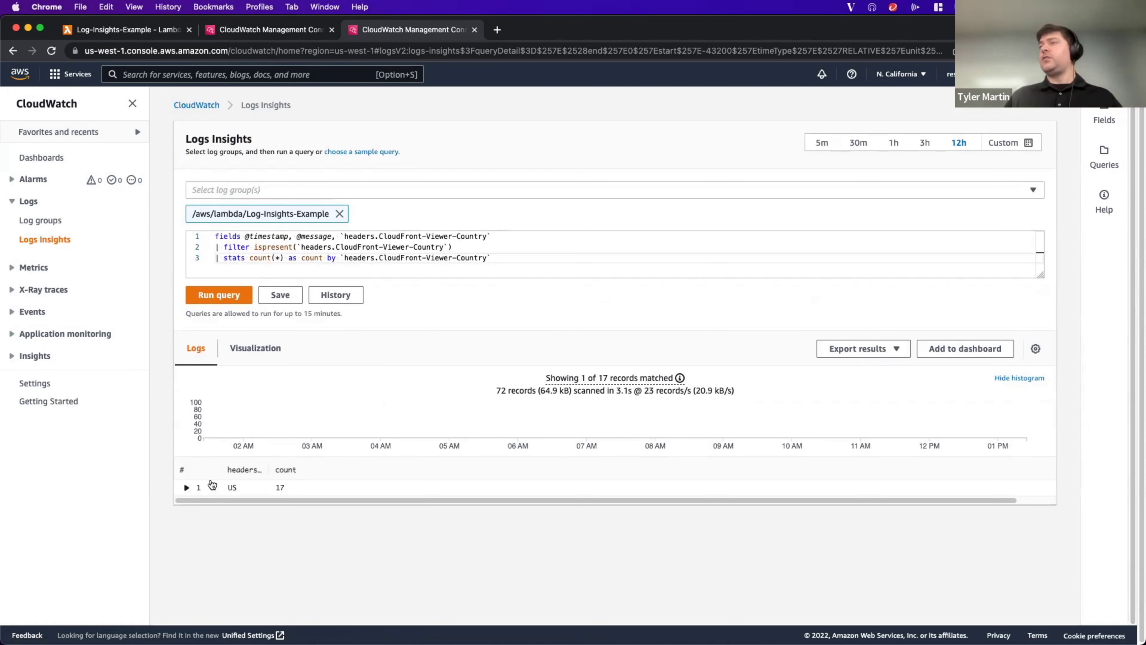
# - Copy the ispresent filter line, remove it from the query, and run only the fields and stats lines
pyautogui.moveTo(453, 247); pyautogui.dragTo(192, 250)
pyautogui.press('super+c')
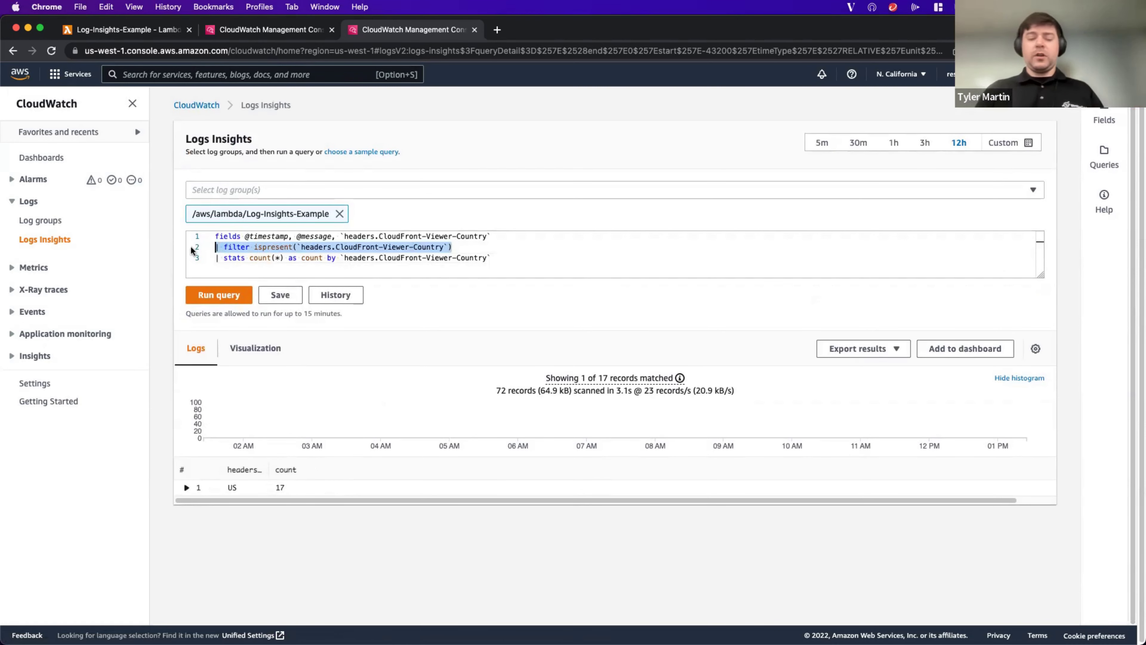
pyautogui.press('BackSpace')
pyautogui.press('BackSpace')
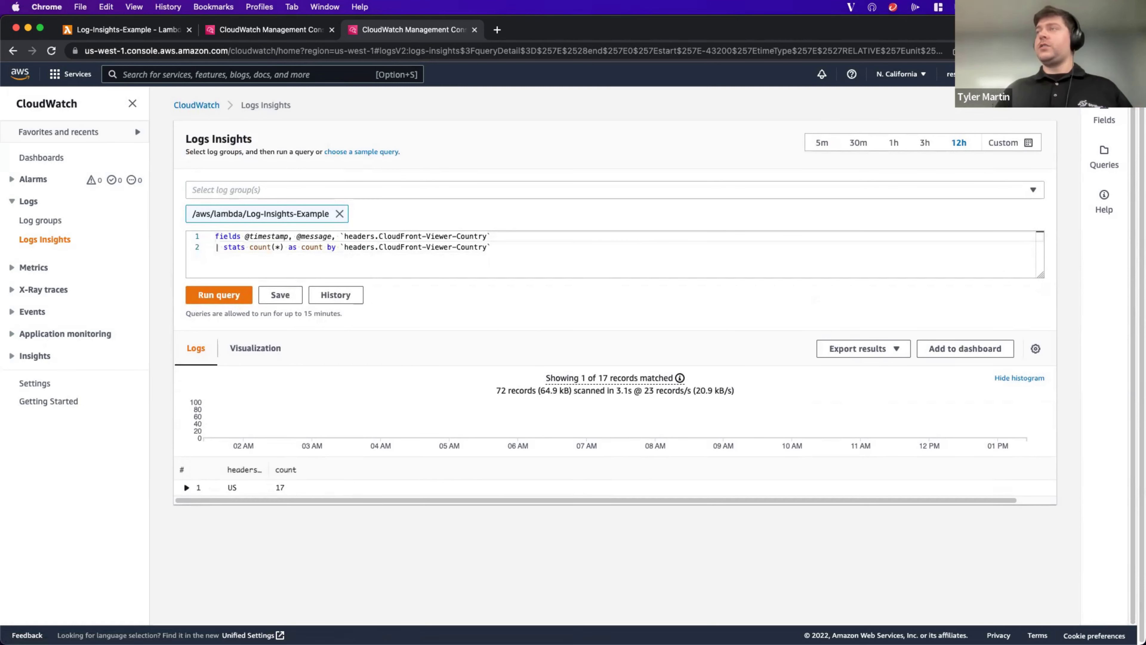
pyautogui.press('super+s')
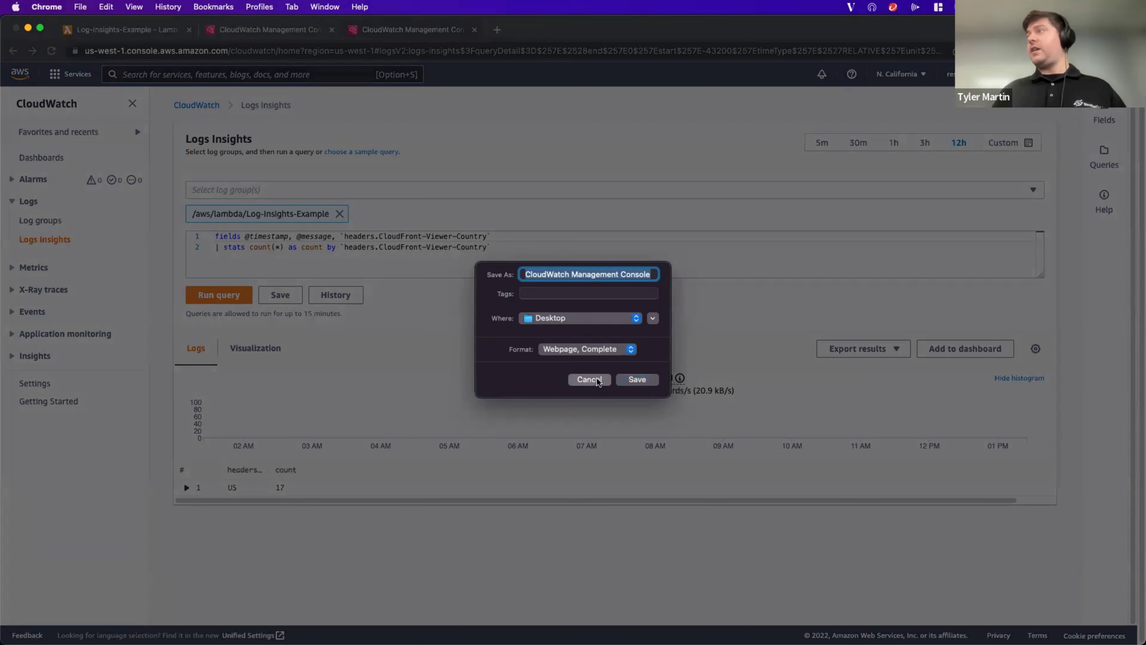
pyautogui.click(589, 379)
pyautogui.click(206, 293)
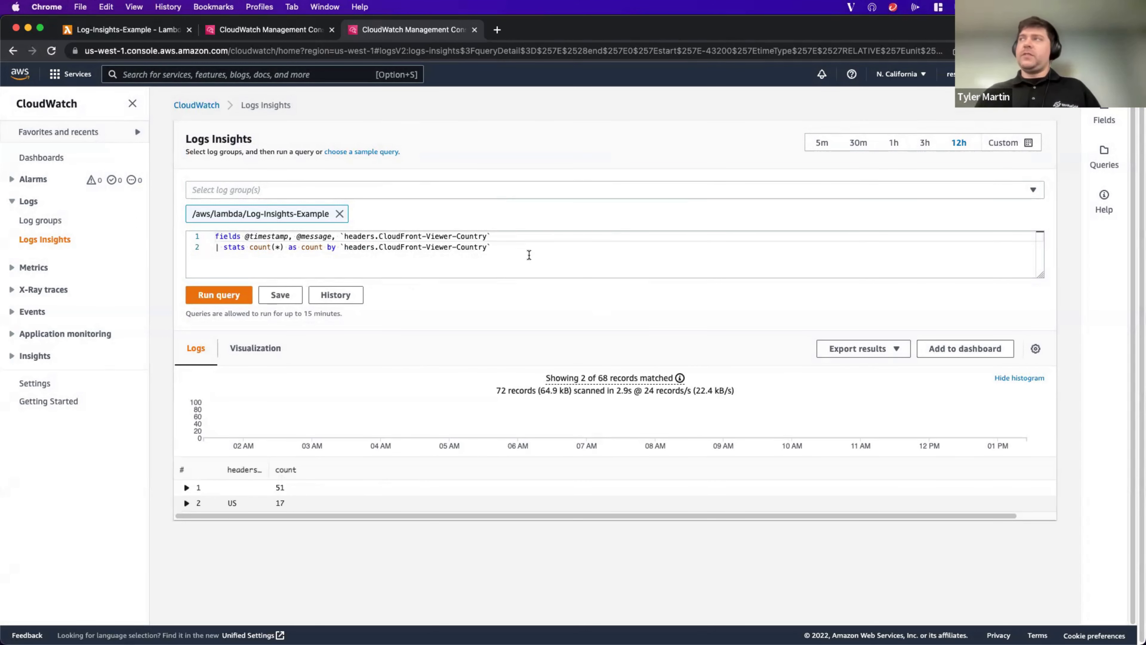
# - Restore the copied ispresent(`headers.CloudFront-Viewer-Country`) filter line between the fields and stats lines
pyautogui.click(514, 250)
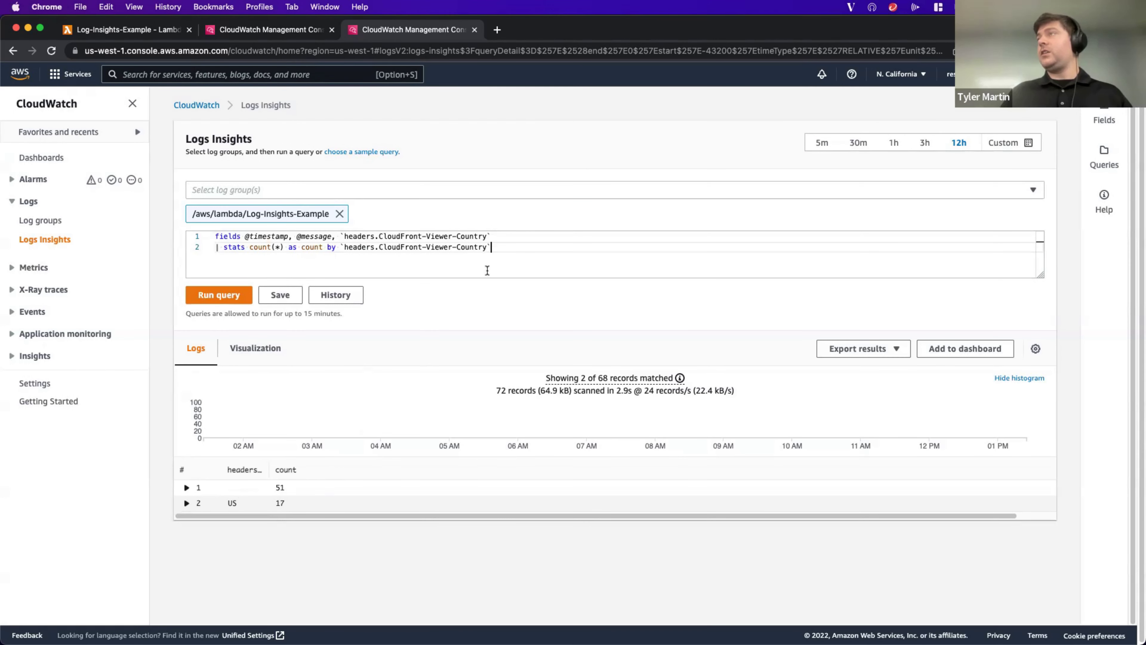
pyautogui.press('super+v')
pyautogui.press('super+shift+Left')
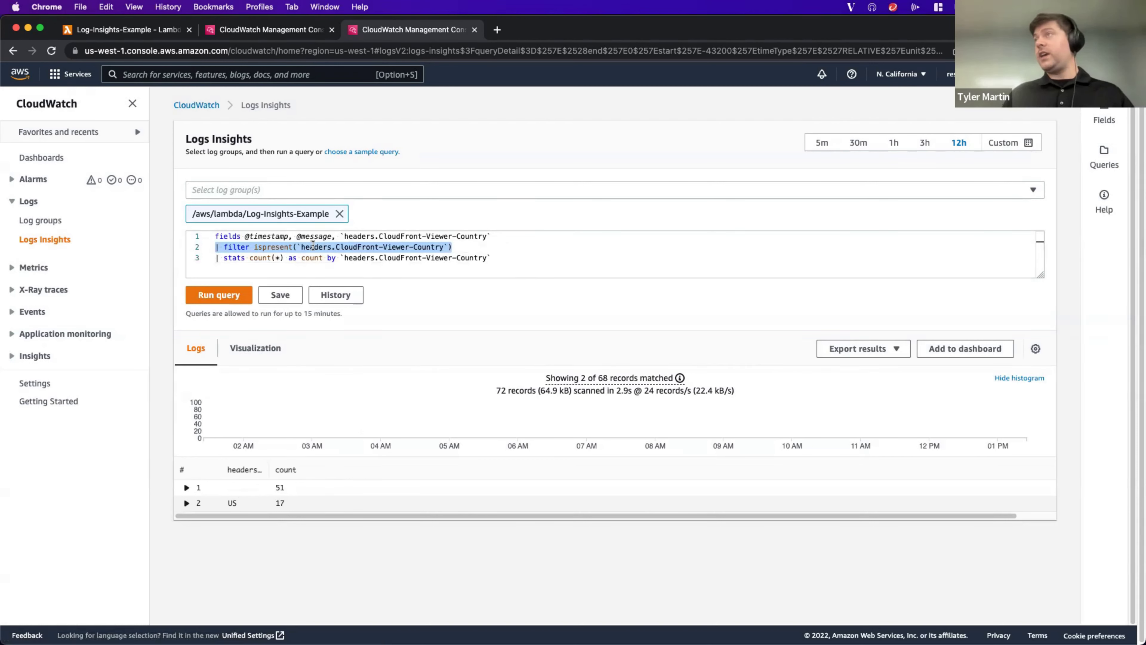
pyautogui.click(464, 248)
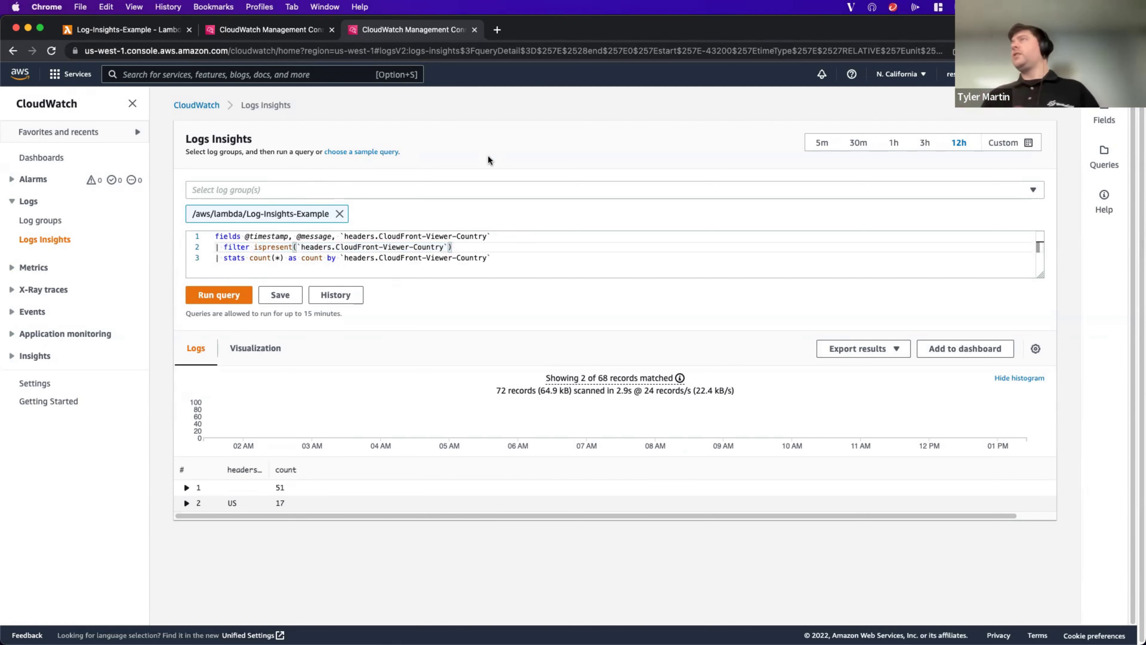
# - Switch to the Log-Insights-Example Lambda function and bring up the event JSON of its saved Test-event
pyautogui.click(301, 29)
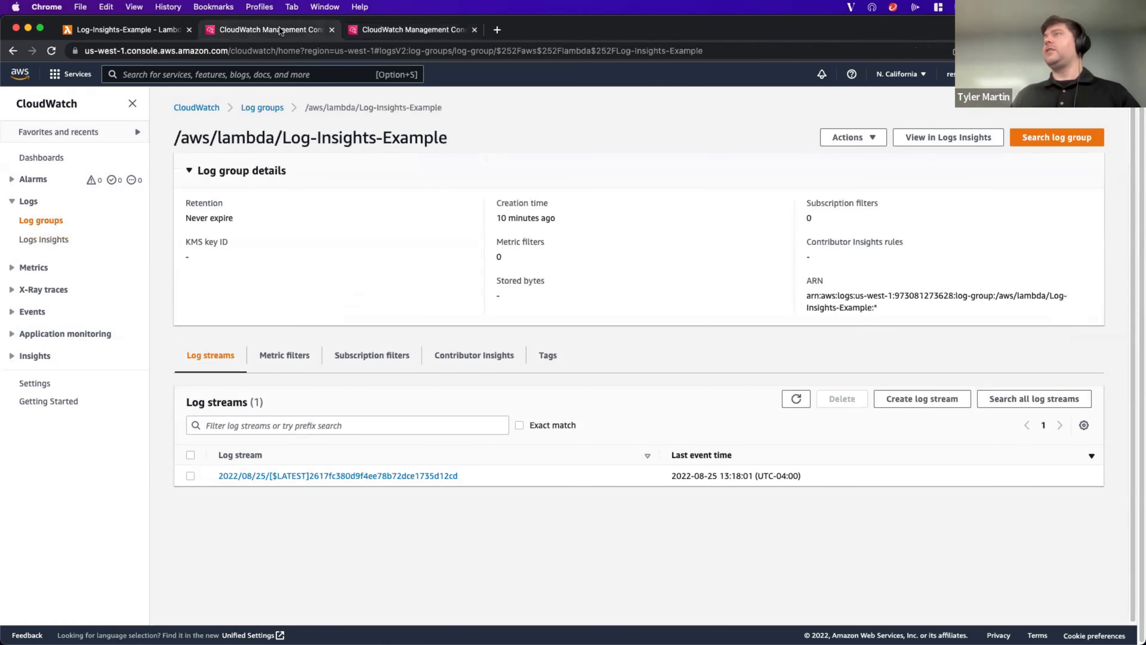
pyautogui.click(140, 31)
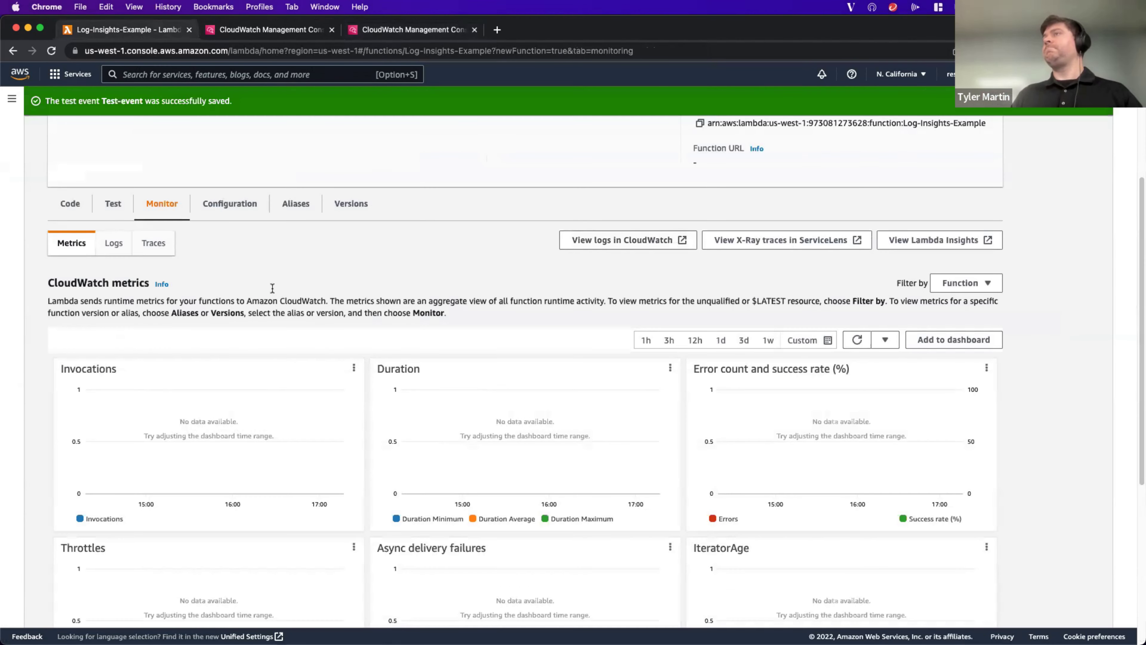
pyautogui.click(113, 203)
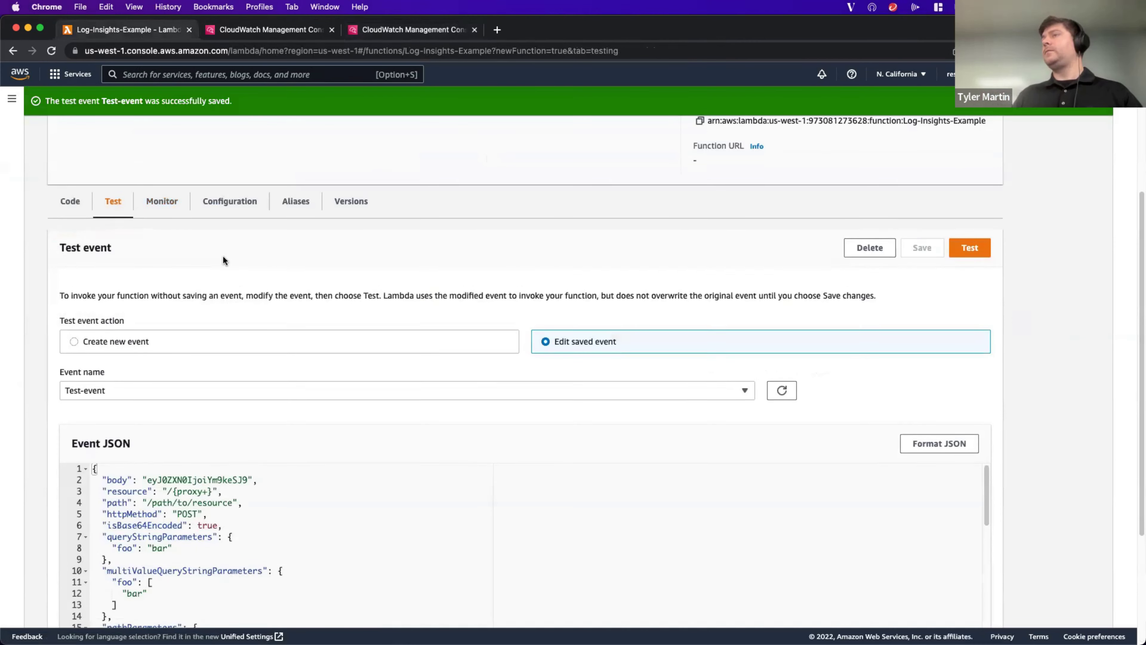
pyautogui.scroll(-3, 203, 271)
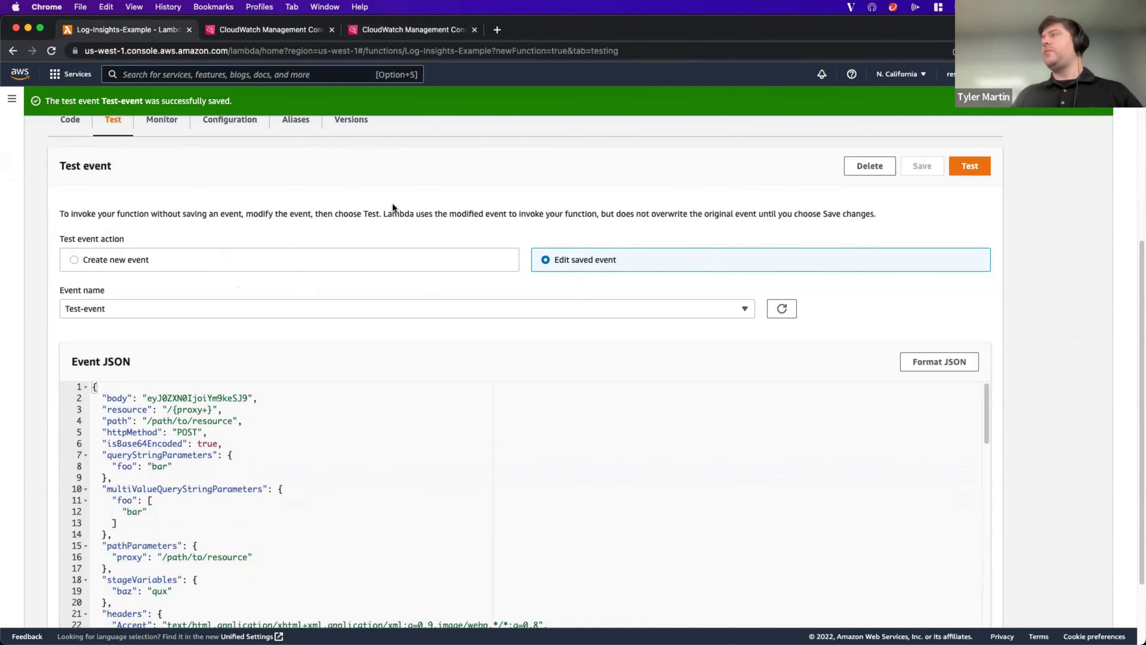
pyautogui.scroll(-3, 452, 199)
pyautogui.scroll(3, 812, 189)
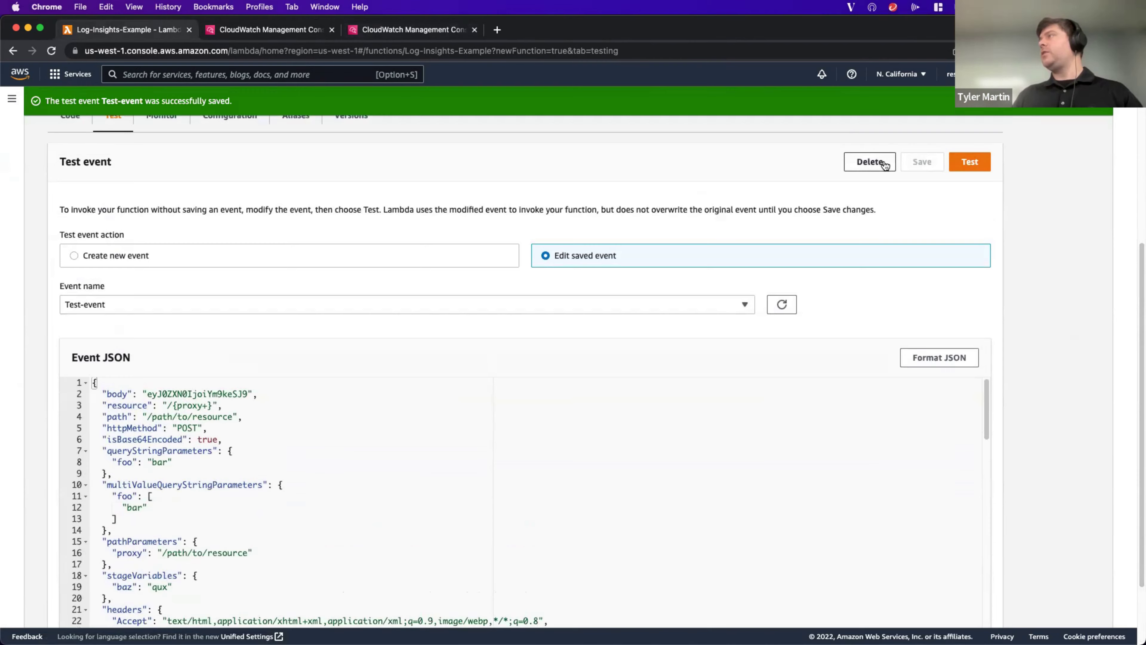
pyautogui.scroll(-2, 641, 204)
pyautogui.scroll(-1, 361, 235)
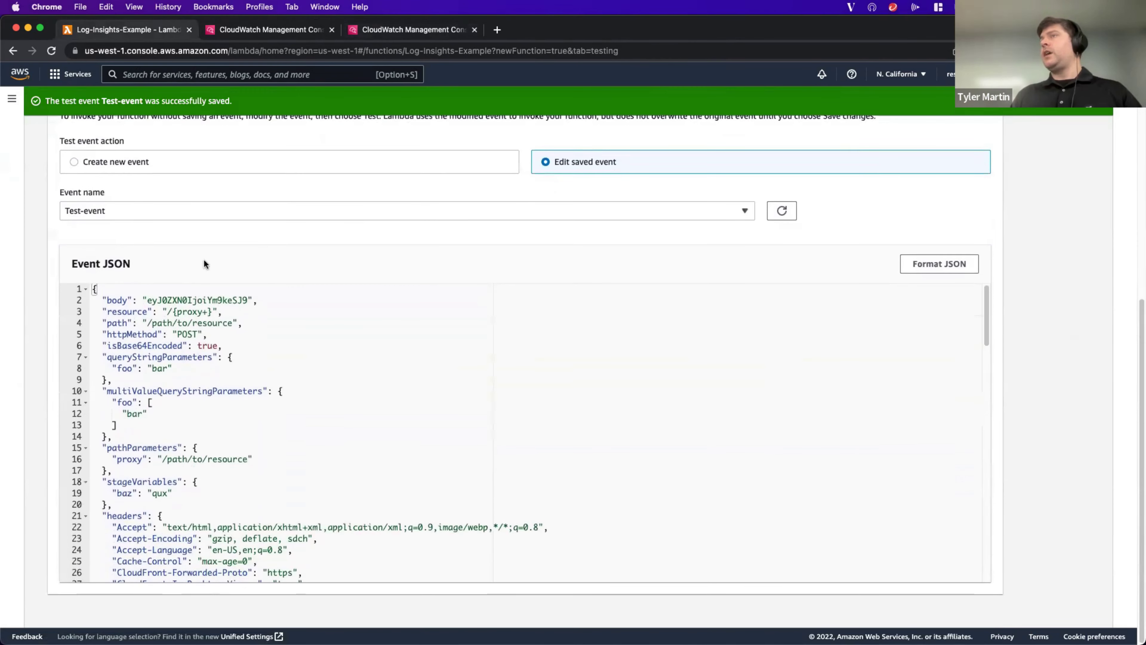
# - Set CloudFront-Viewer-Country in the headers block of the Test-event JSON to "CA"
pyautogui.scroll(-10, 269, 331)
pyautogui.scroll(-5, 269, 331)
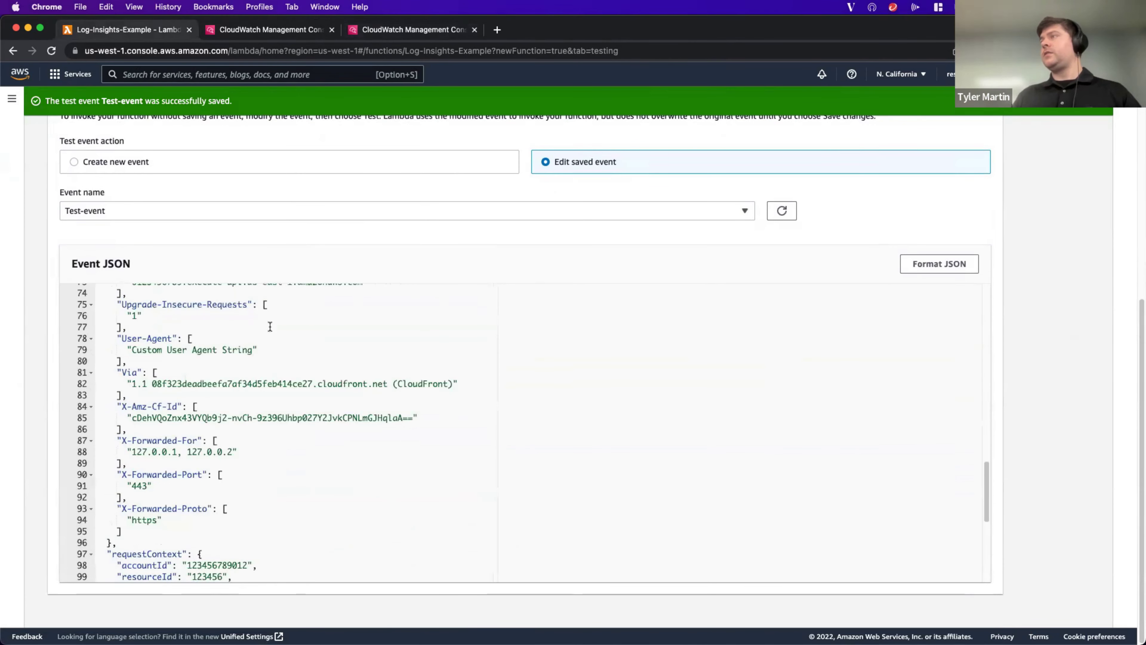
pyautogui.scroll(5, 262, 329)
pyautogui.scroll(5, 149, 400)
pyautogui.scroll(7, 172, 432)
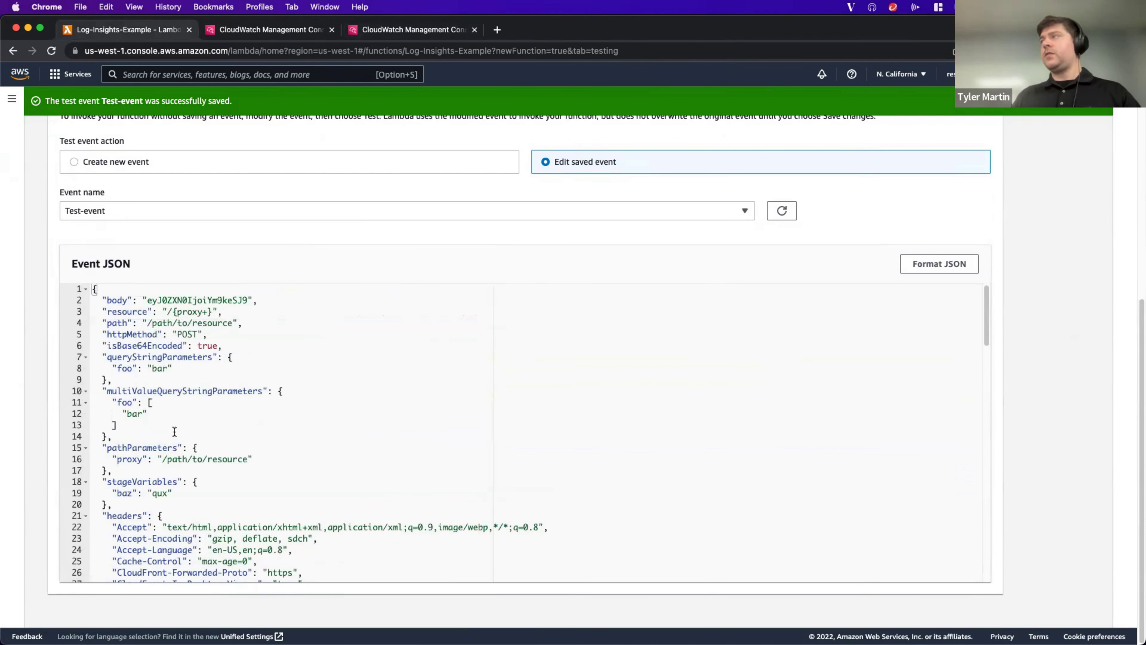
pyautogui.scroll(-4, 163, 345)
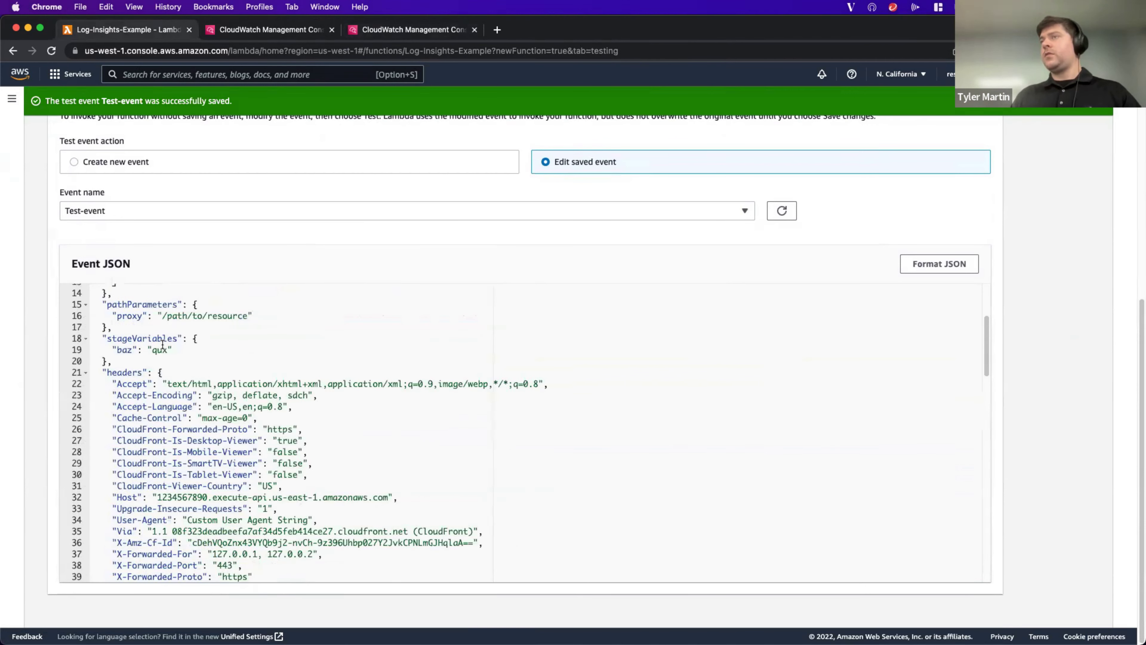
pyautogui.scroll(-3, 140, 364)
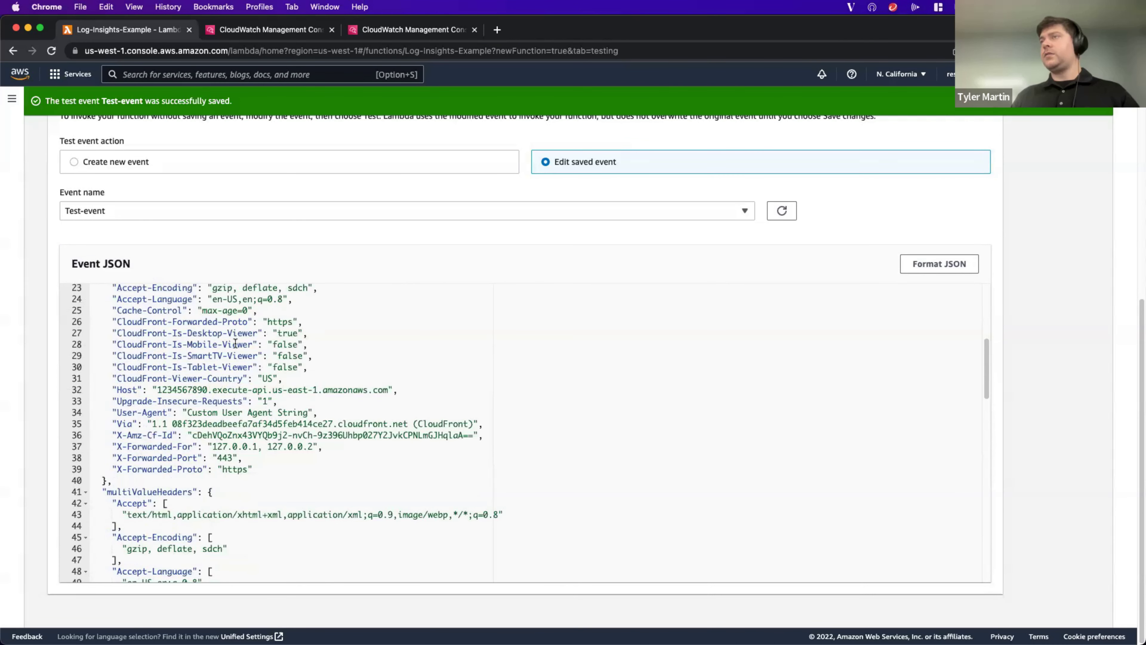
pyautogui.doubleClick(270, 379)
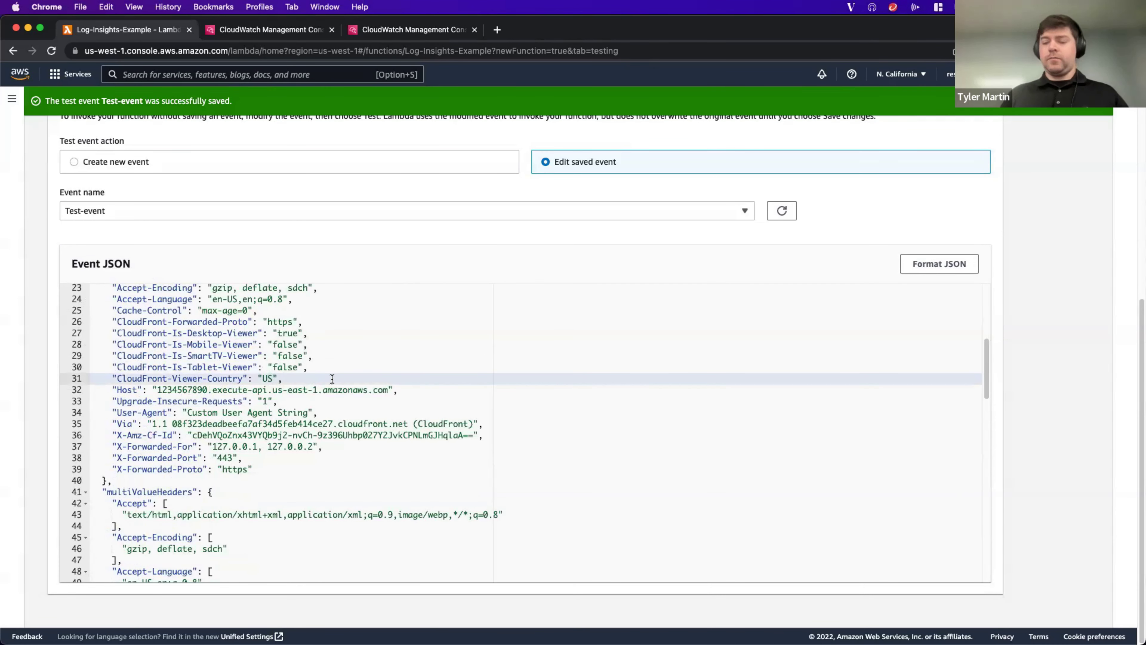
pyautogui.press('BackSpace')
pyautogui.write('CA')
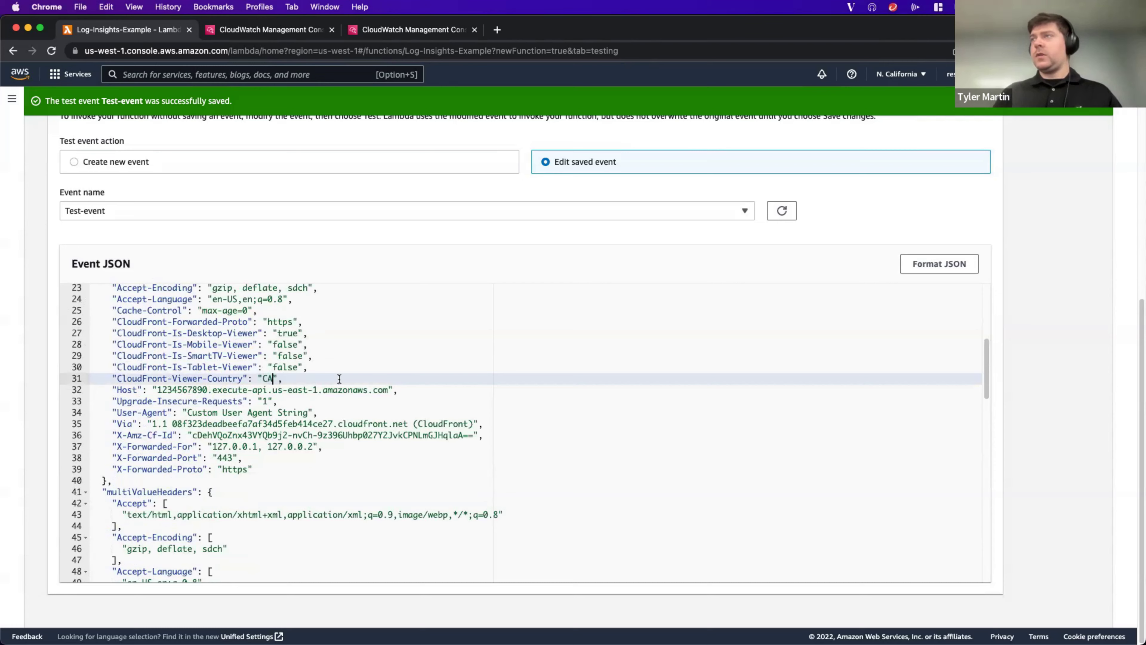
# - Check the CloudFront-Viewer-Country entry under multiValueHeaders and save the edited Test-event
pyautogui.scroll(-5, 340, 379)
pyautogui.scroll(-2, 232, 370)
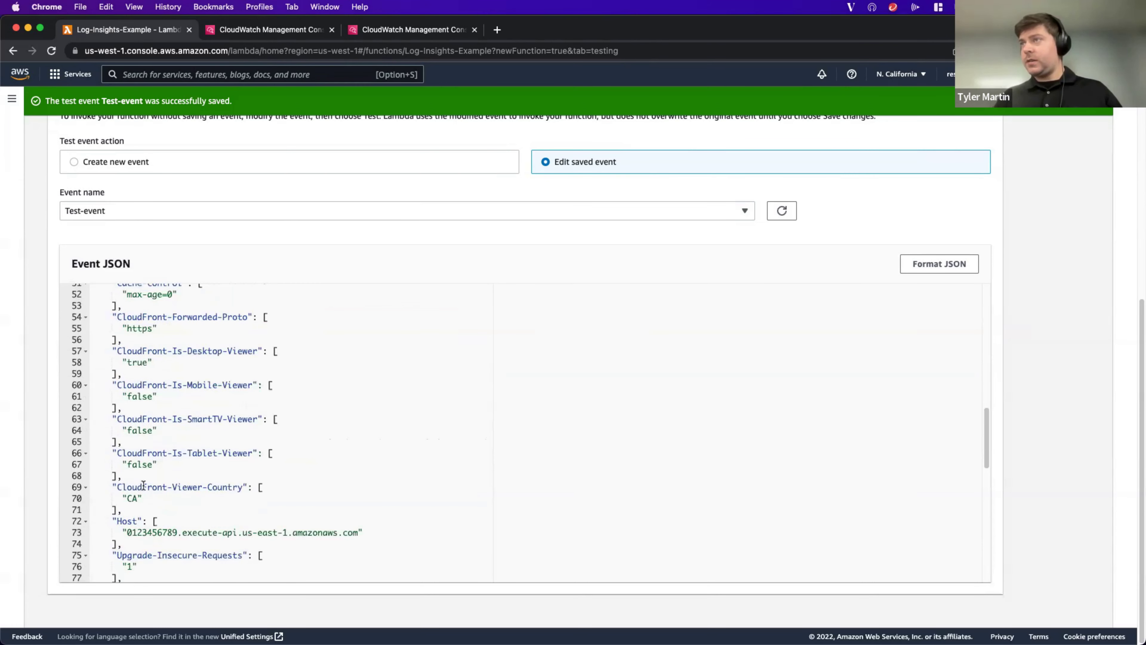
pyautogui.scroll(3, 177, 416)
pyautogui.scroll(7, 177, 416)
pyautogui.scroll(-4, 129, 376)
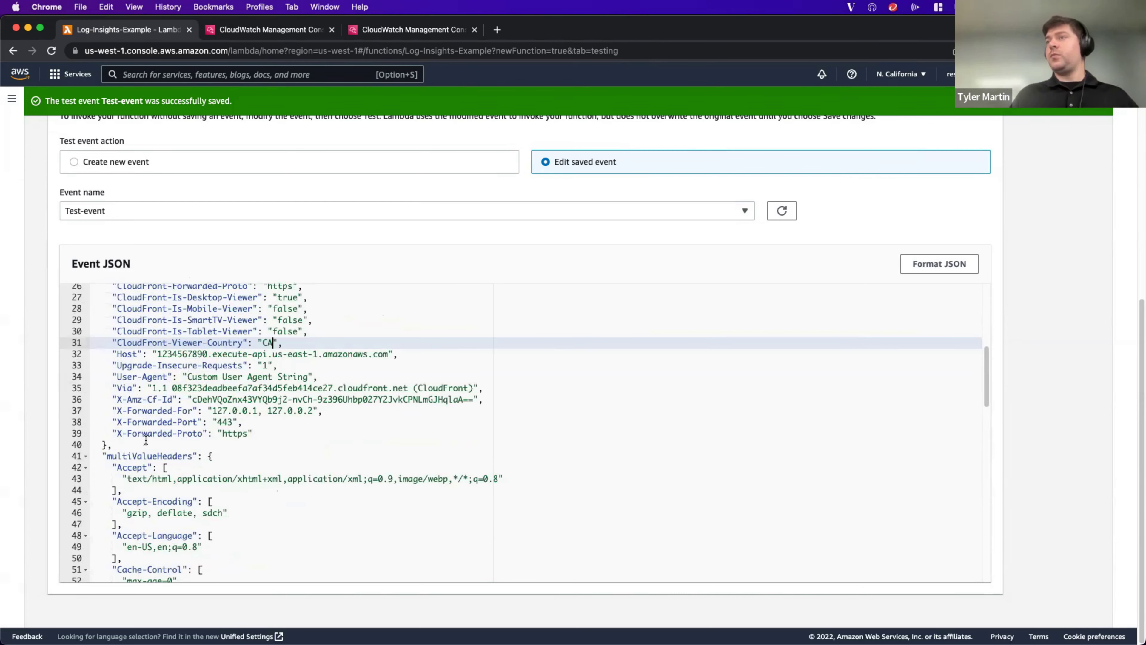
pyautogui.scroll(-4, 129, 376)
pyautogui.scroll(-4, 161, 341)
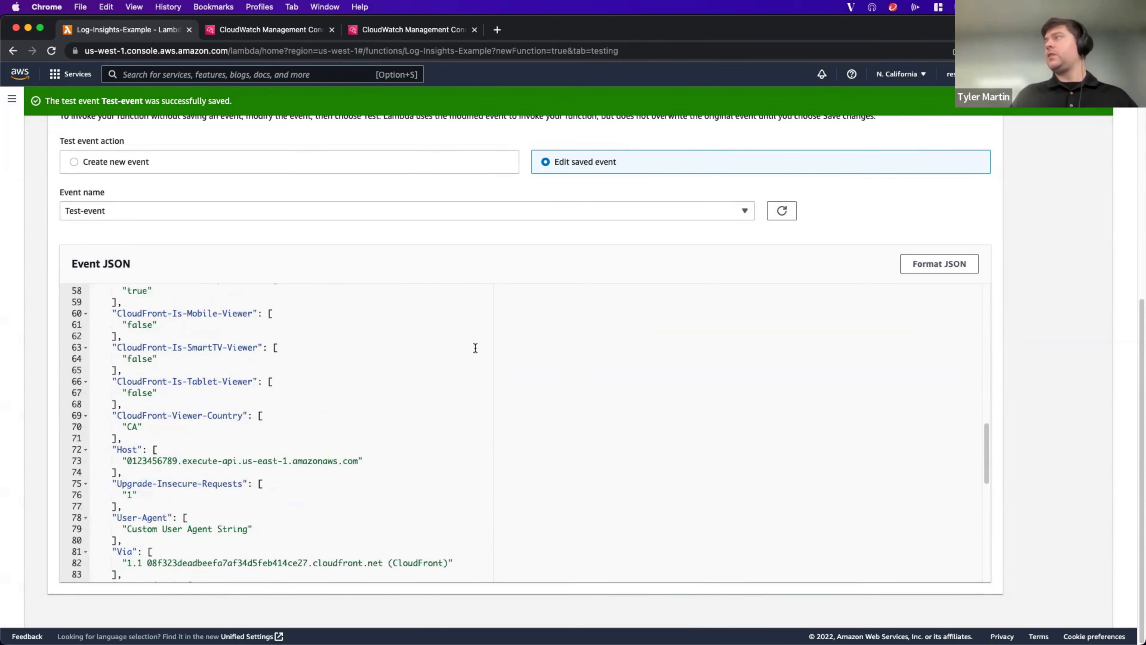
pyautogui.scroll(5, 862, 244)
pyautogui.click(920, 399)
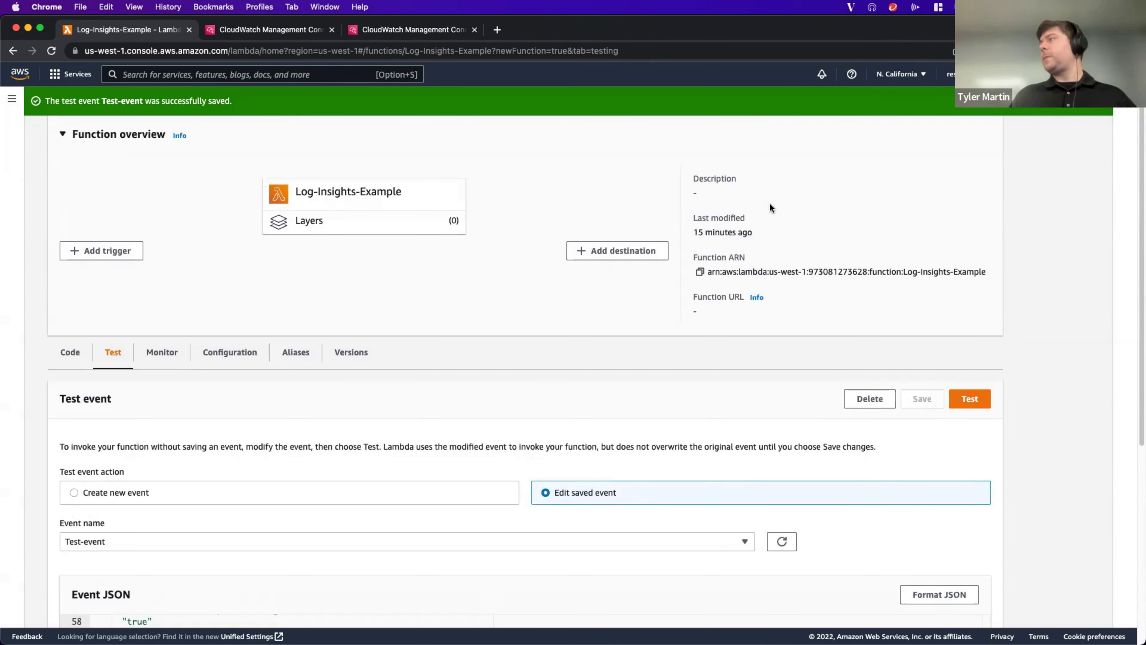
# - Run the Lambda test repeatedly with the saved CA event to generate several log records
pyautogui.click(965, 398)
pyautogui.click(978, 470)
pyautogui.click(975, 470)
pyautogui.click(975, 471)
pyautogui.click(975, 471)
pyautogui.click(975, 470)
pyautogui.click(975, 470)
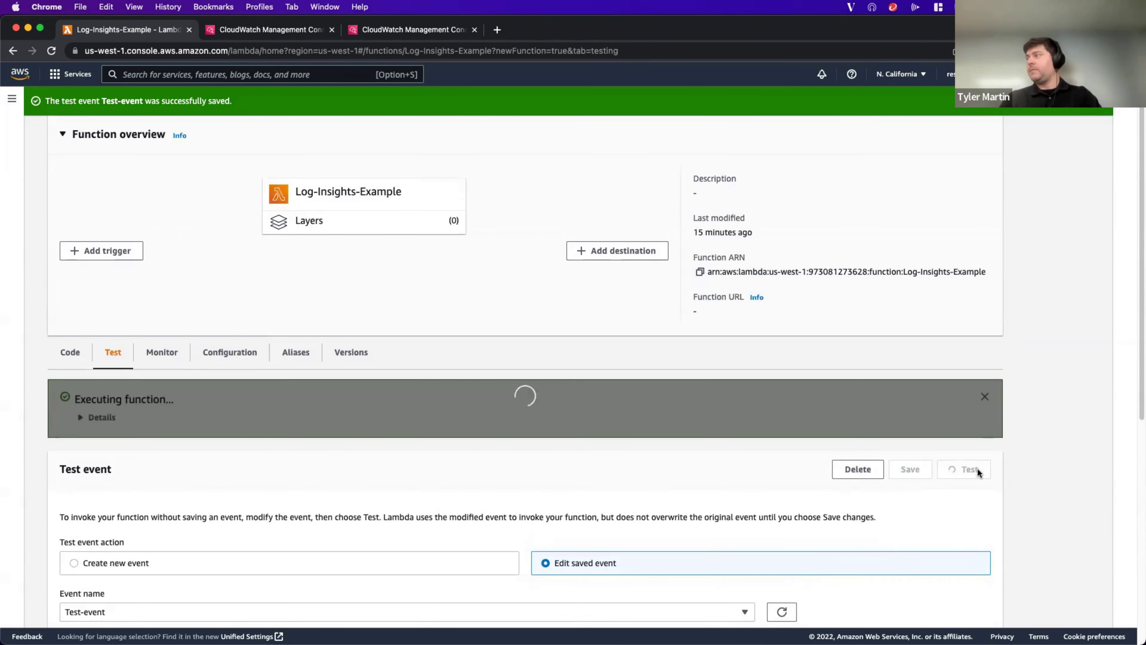
pyautogui.click(975, 471)
pyautogui.click(975, 471)
pyautogui.click(975, 471)
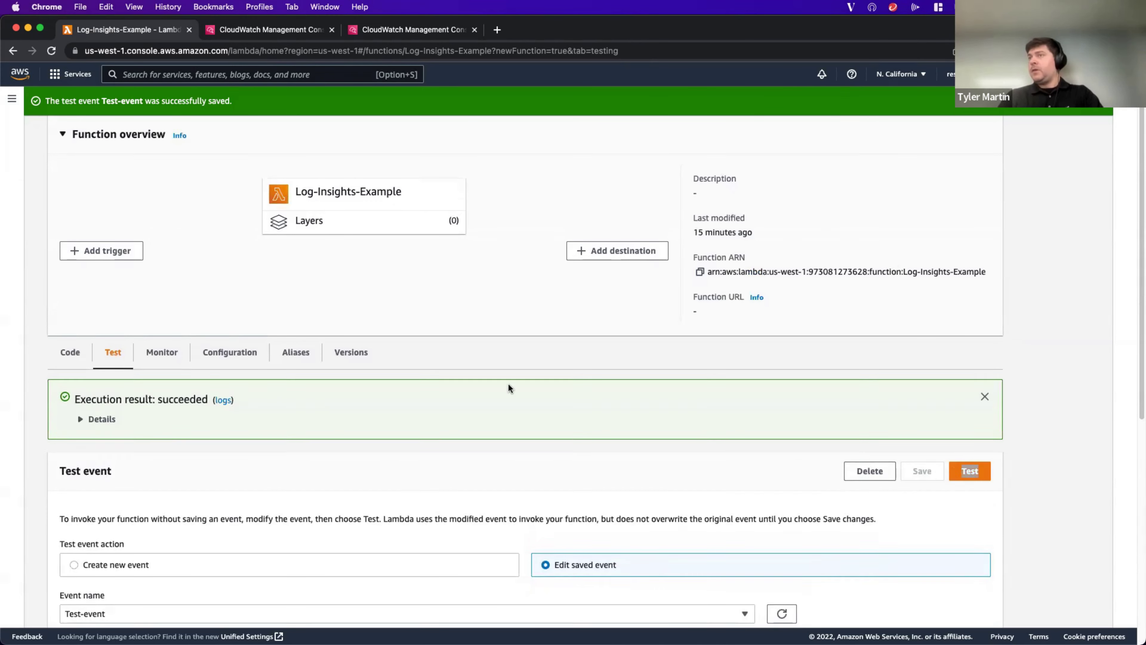
# - Set CloudFront-Viewer-Country in the headers block of the Test-event JSON to "MX" and save the event
pyautogui.scroll(-15, 507, 389)
pyautogui.scroll(5, 264, 411)
pyautogui.scroll(3, 264, 412)
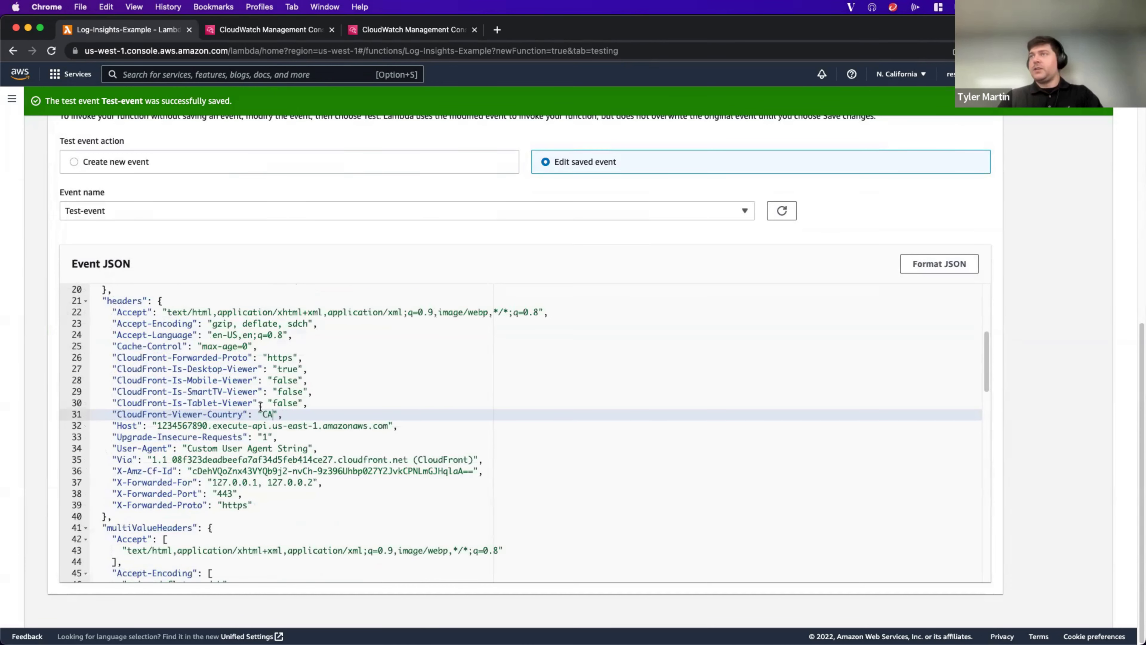
pyautogui.click(279, 414)
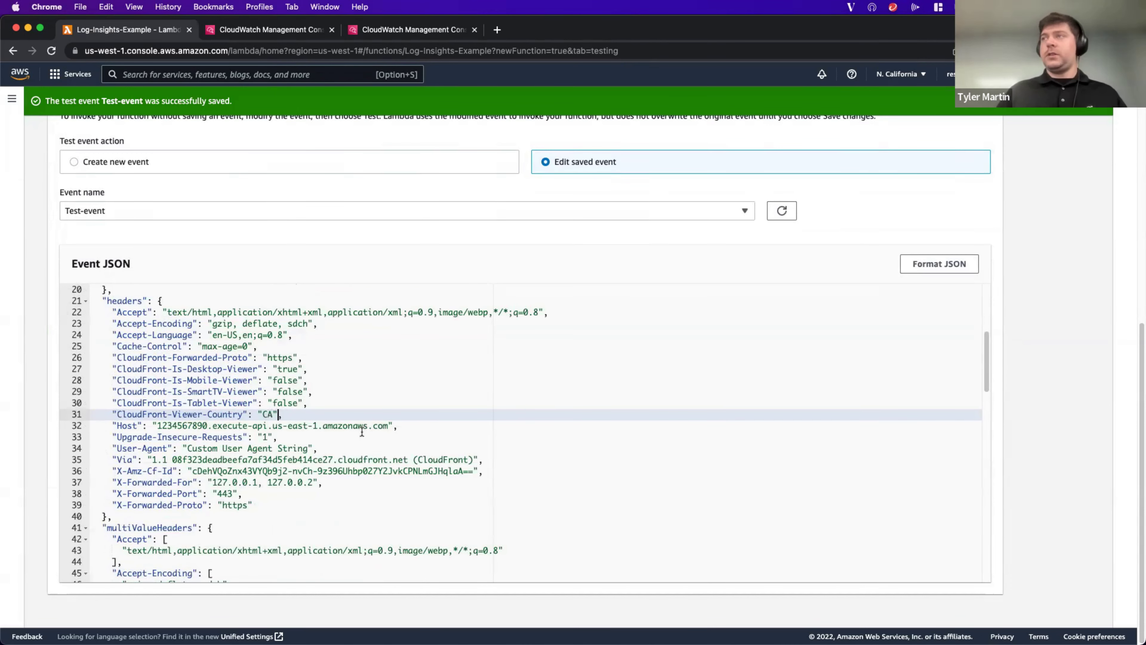
pyautogui.press('BackSpace')
pyautogui.write('MX')
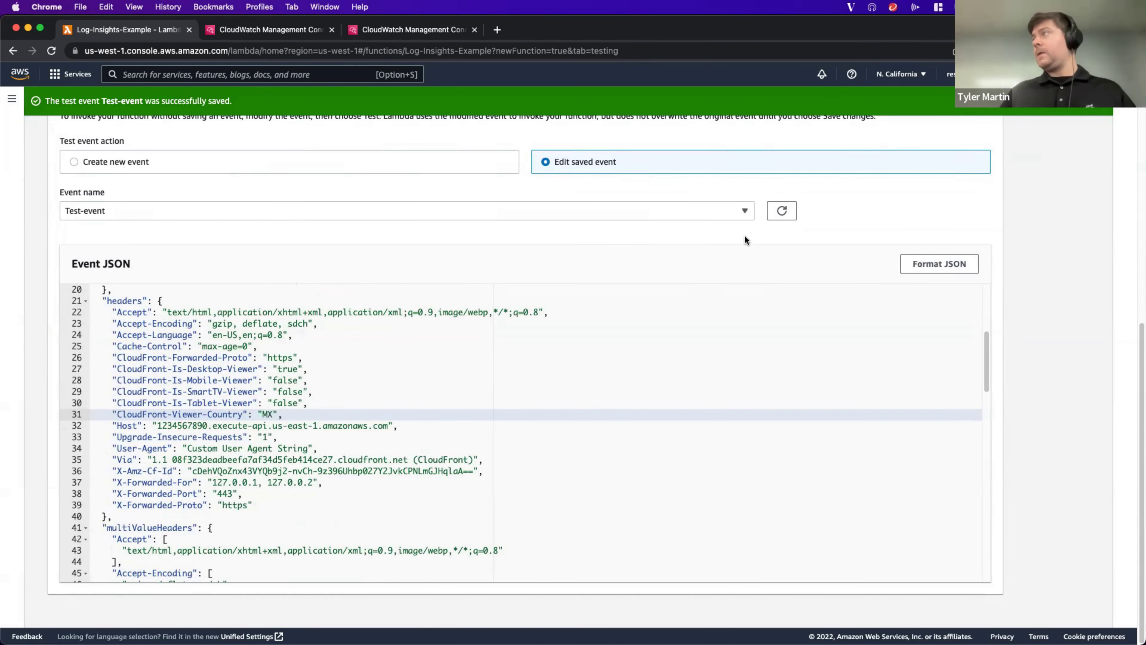
pyautogui.scroll(5, 744, 235)
pyautogui.click(931, 298)
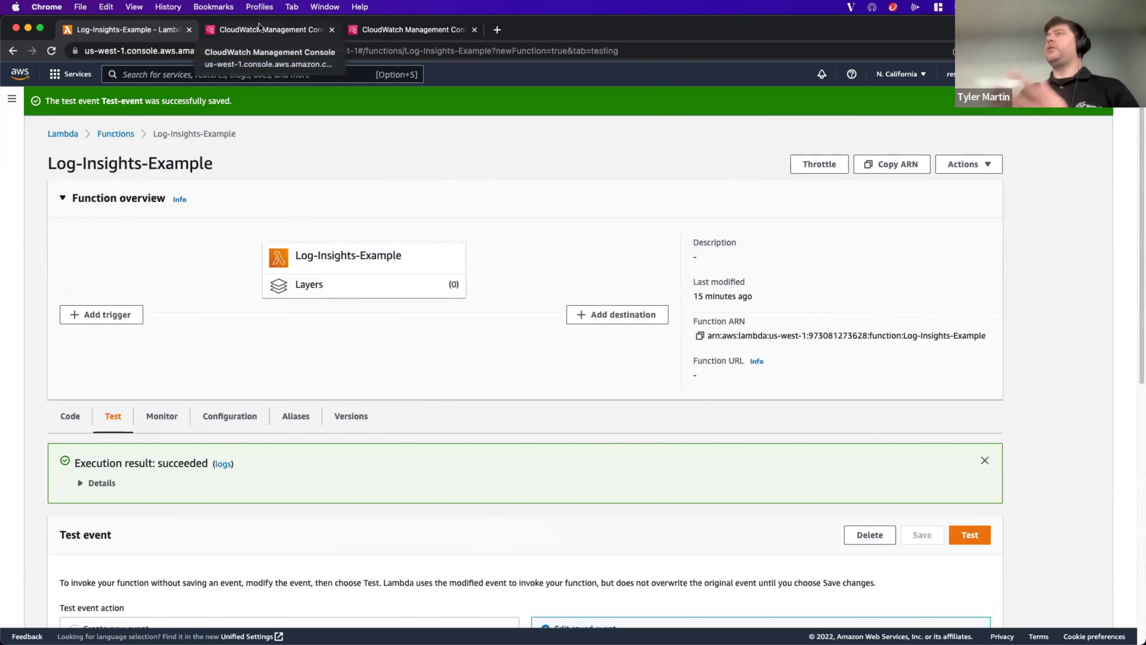
# - Rerun the count-by-CloudFront-Viewer-Country query repeatedly in Logs Insights on the /aws/lambda/Log-Insights-Example log group to check for new records
pyautogui.click(265, 31)
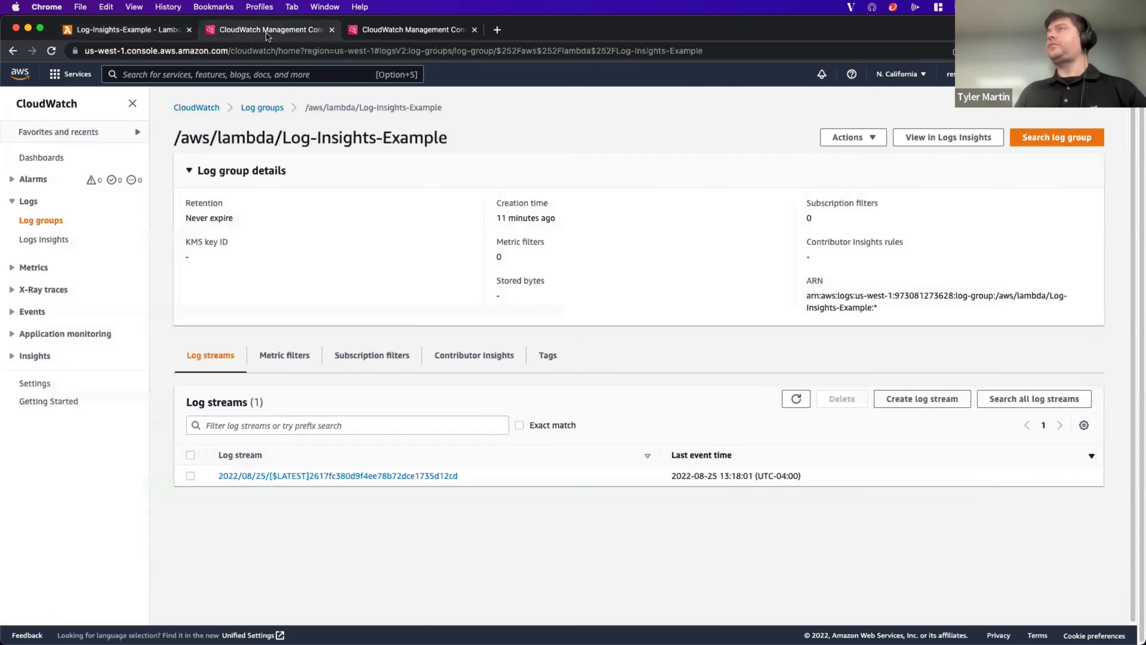
pyautogui.click(417, 29)
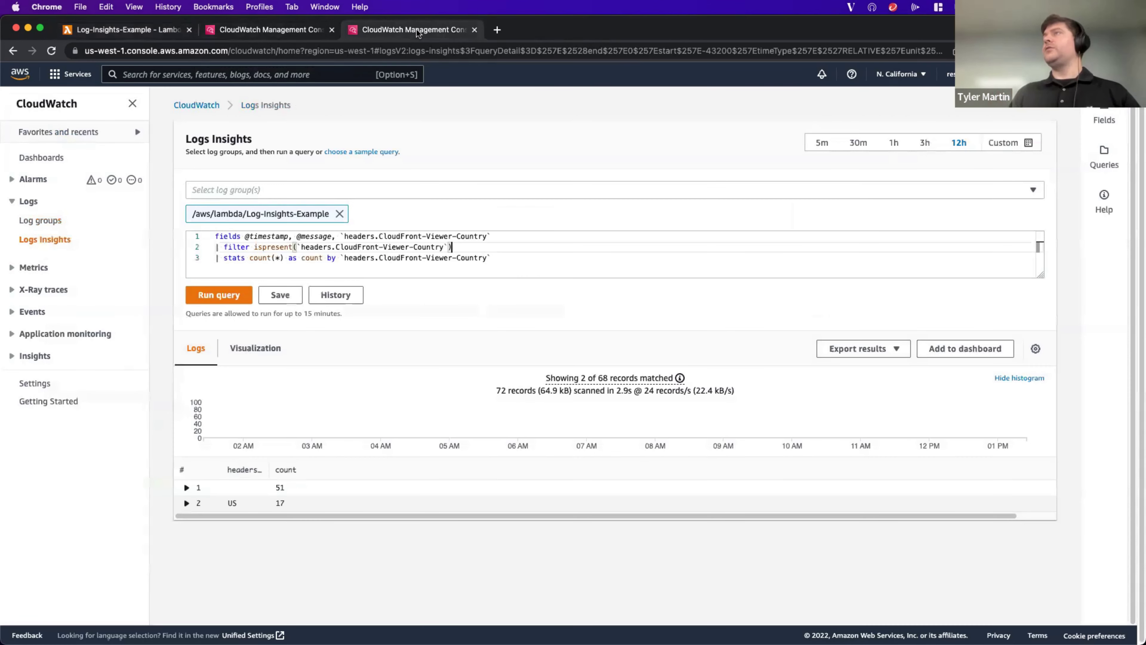
pyautogui.click(222, 296)
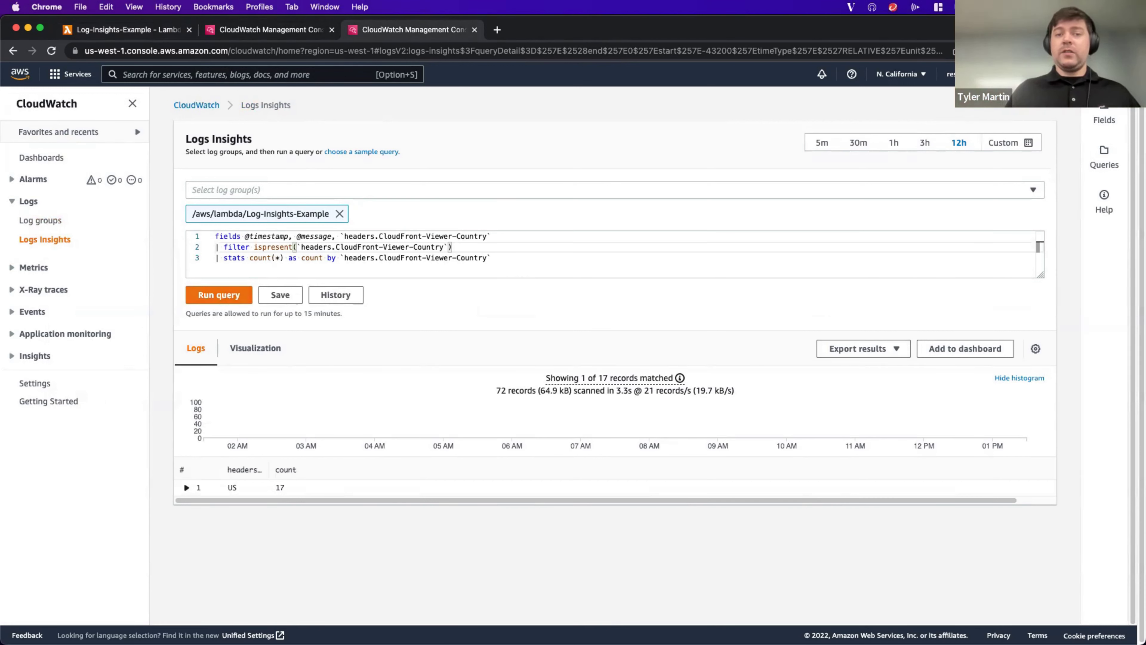
pyautogui.click(218, 296)
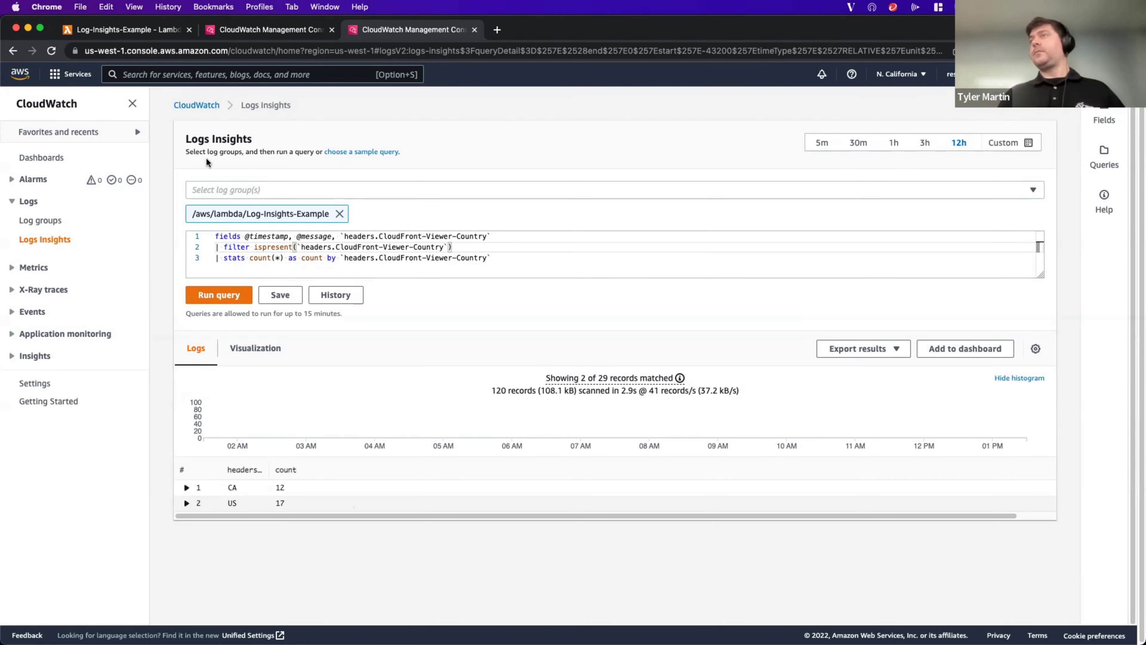
pyautogui.click(227, 296)
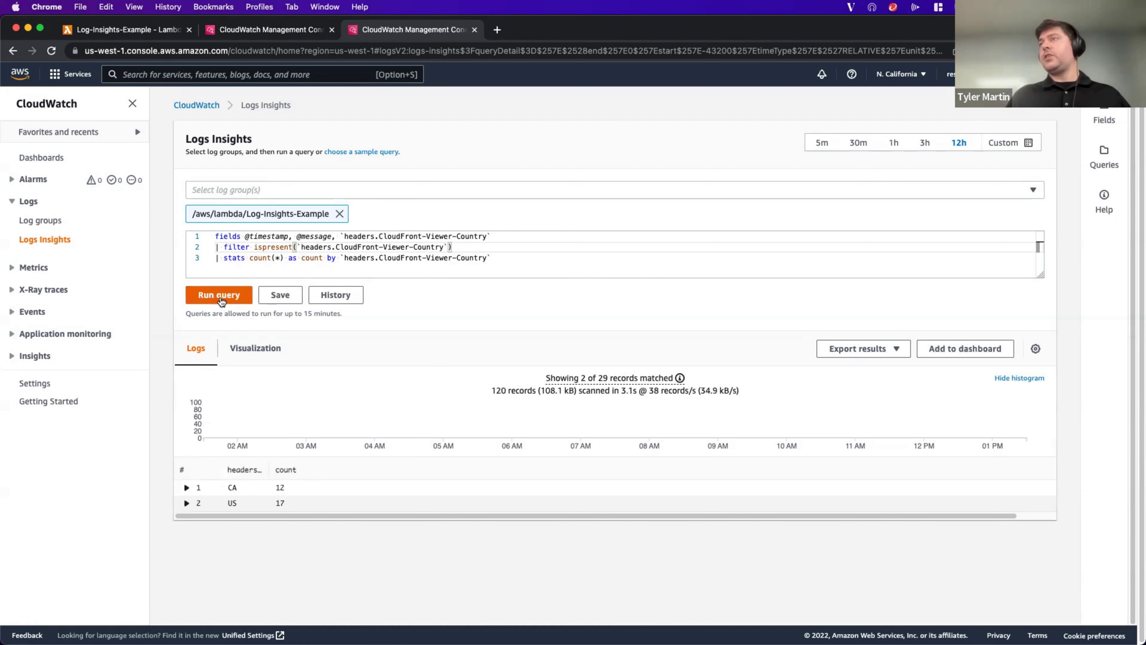
pyautogui.click(223, 301)
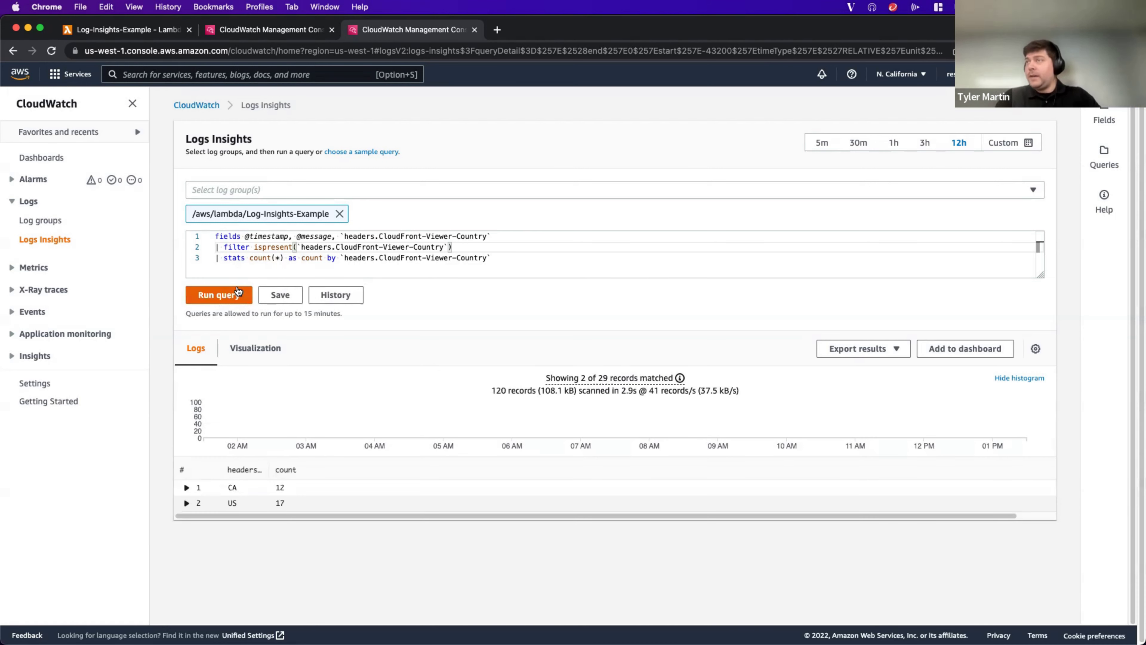
pyautogui.click(234, 293)
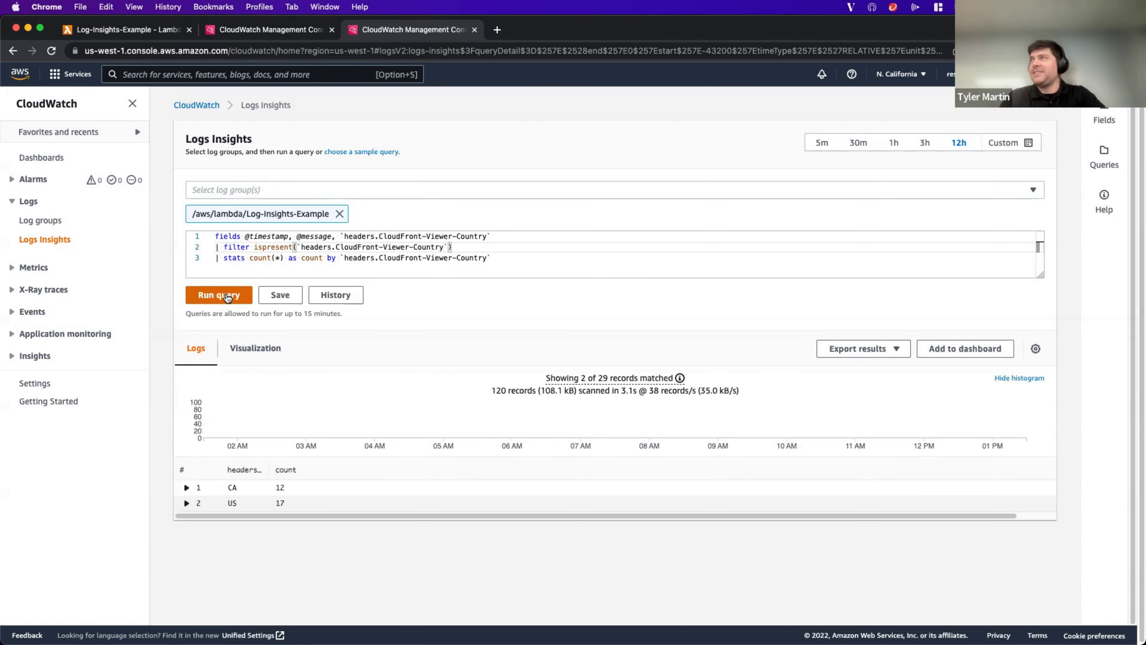
pyautogui.click(227, 296)
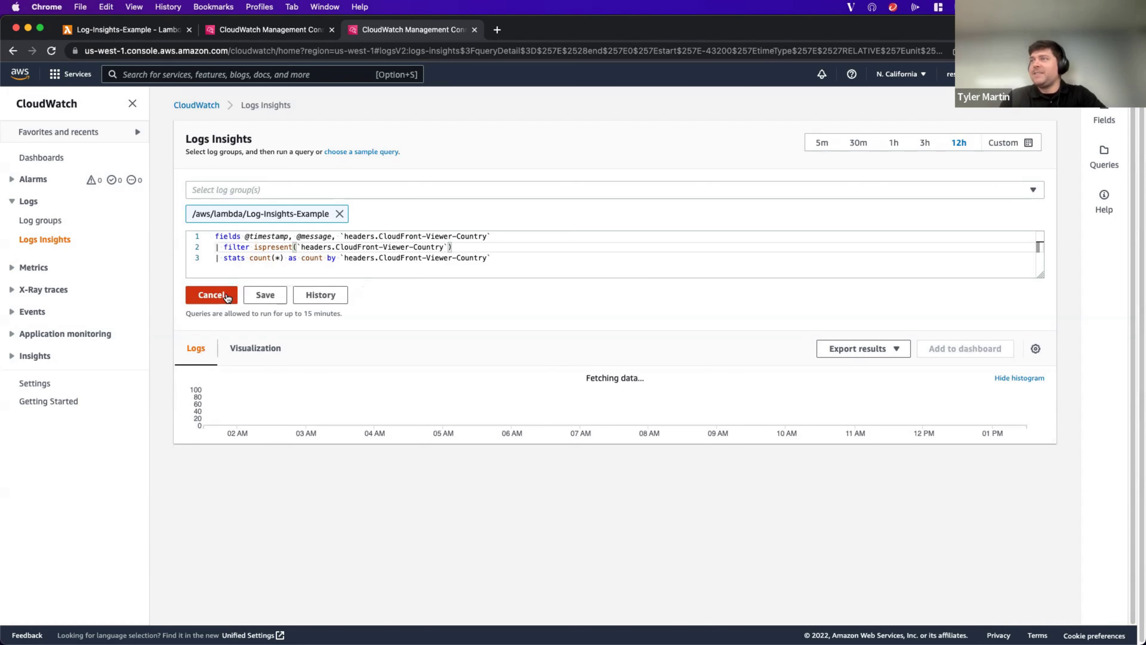
pyautogui.click(226, 296)
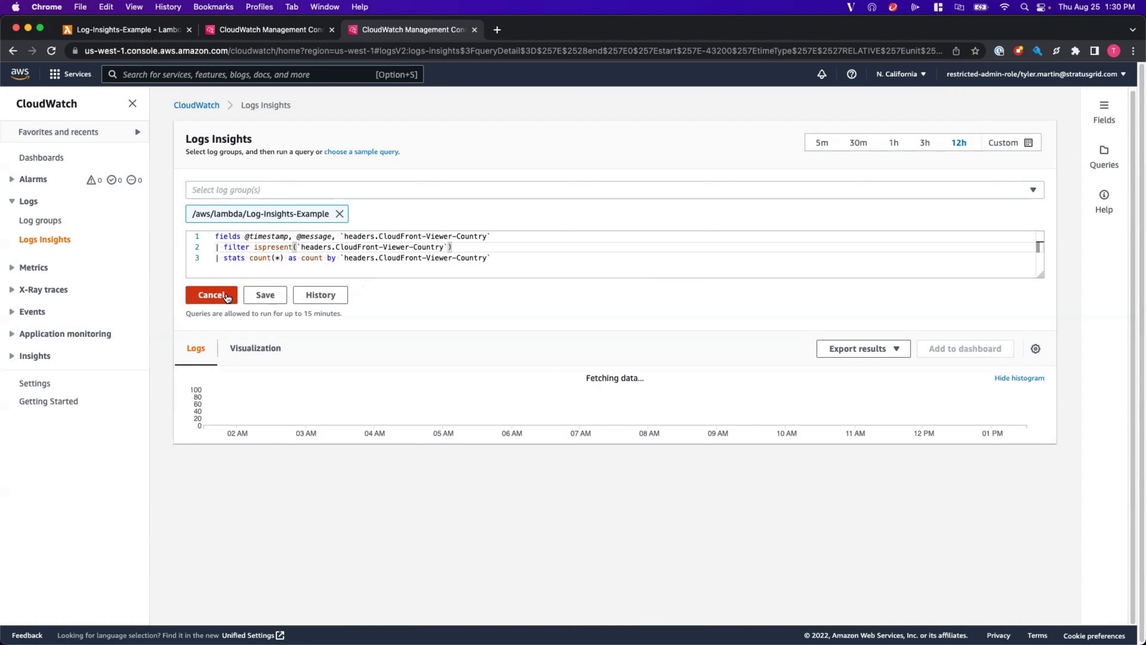
pyautogui.click(227, 295)
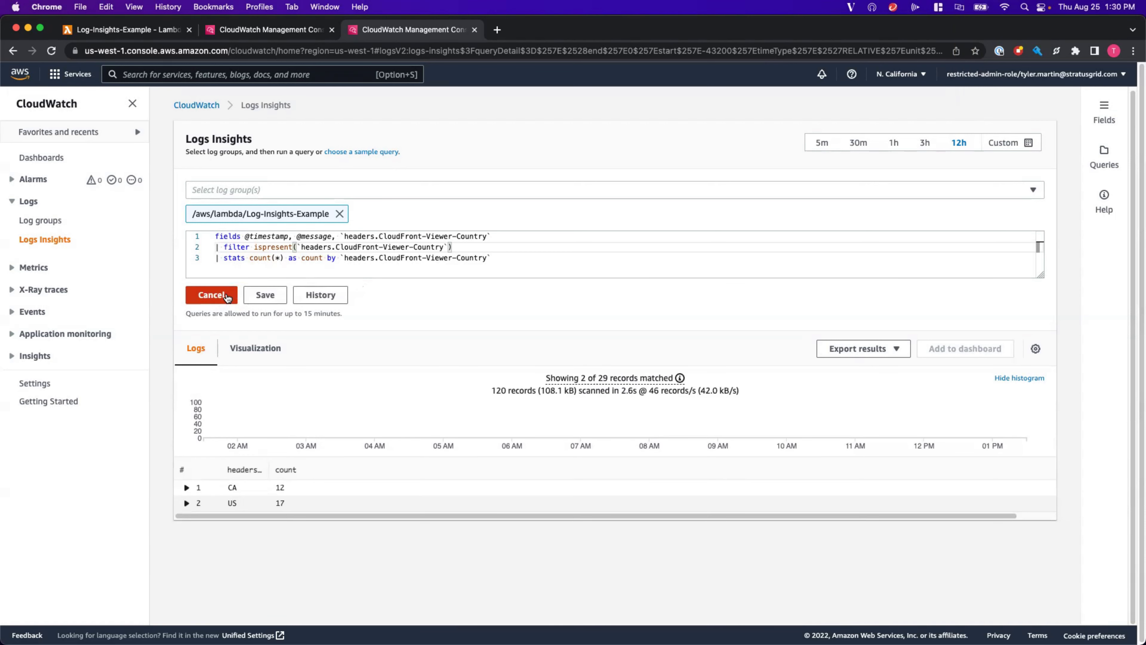
pyautogui.click(225, 295)
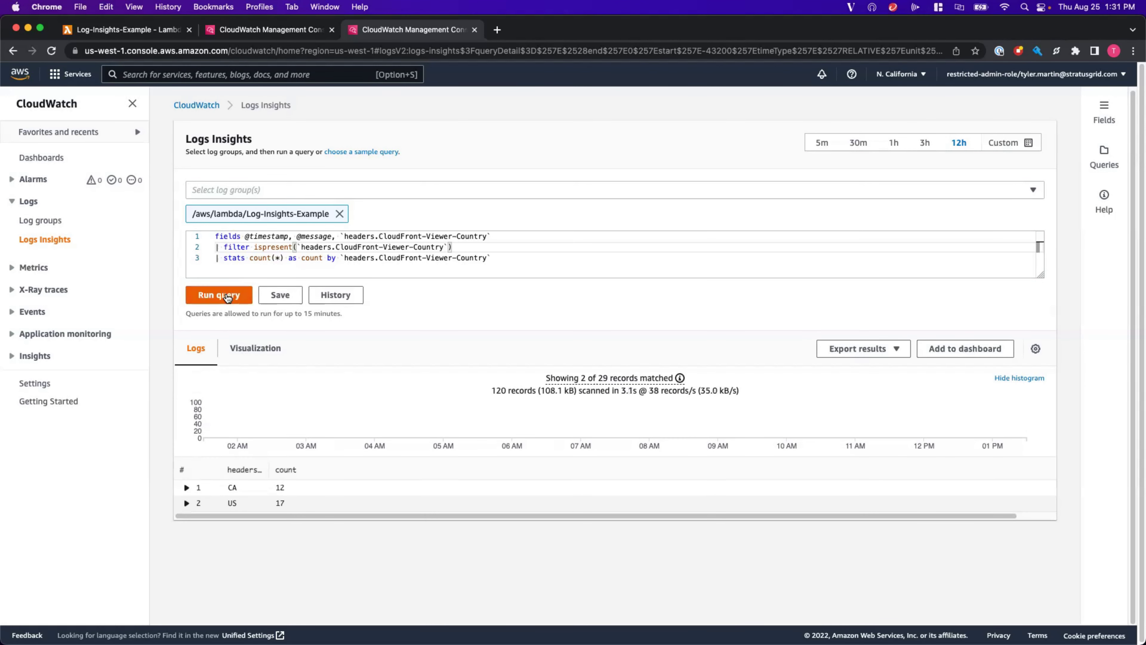
pyautogui.click(227, 296)
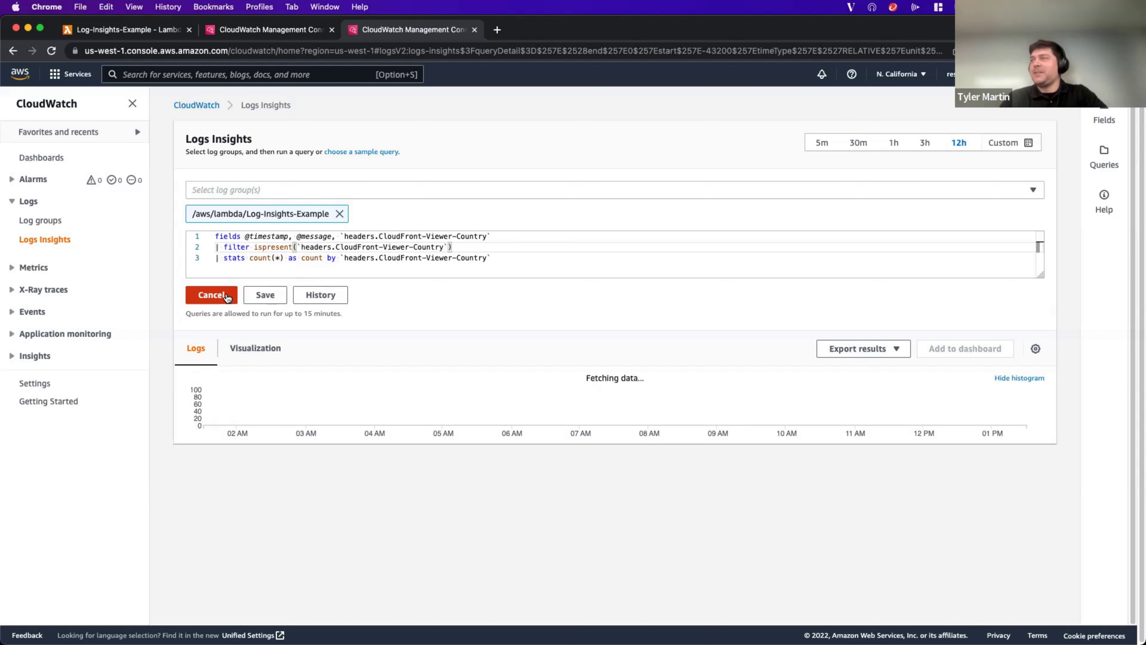
pyautogui.click(226, 295)
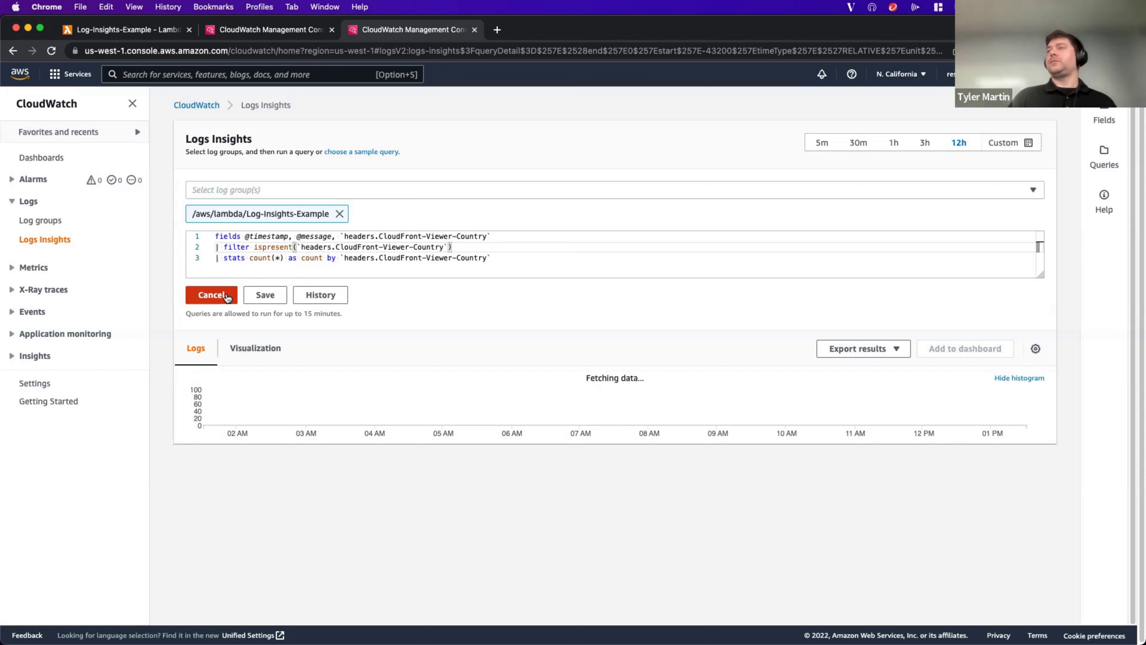
pyautogui.click(227, 296)
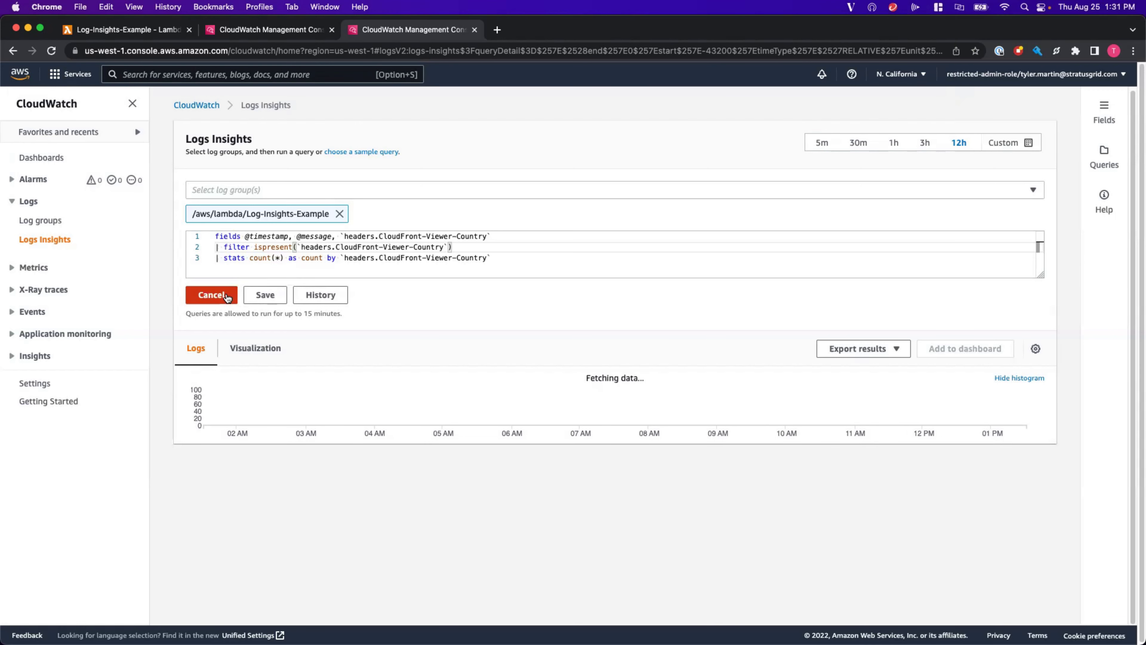
pyautogui.click(226, 294)
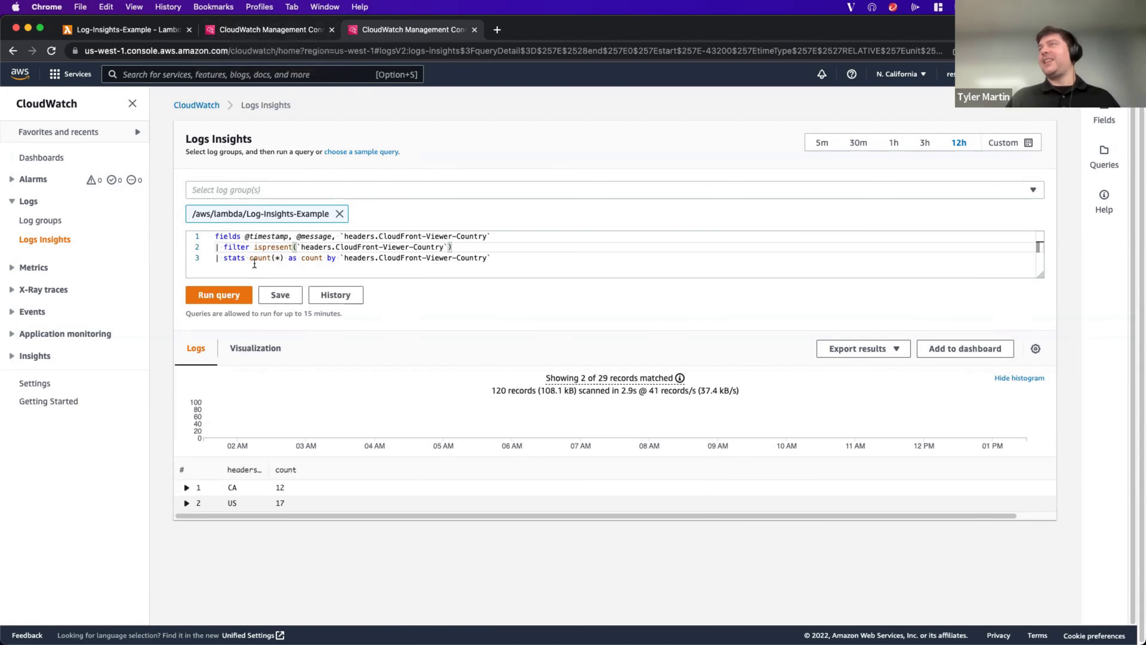
# - Return to the Log-Insights-Example function's test page and expand the details of the last execution result
pyautogui.click(280, 30)
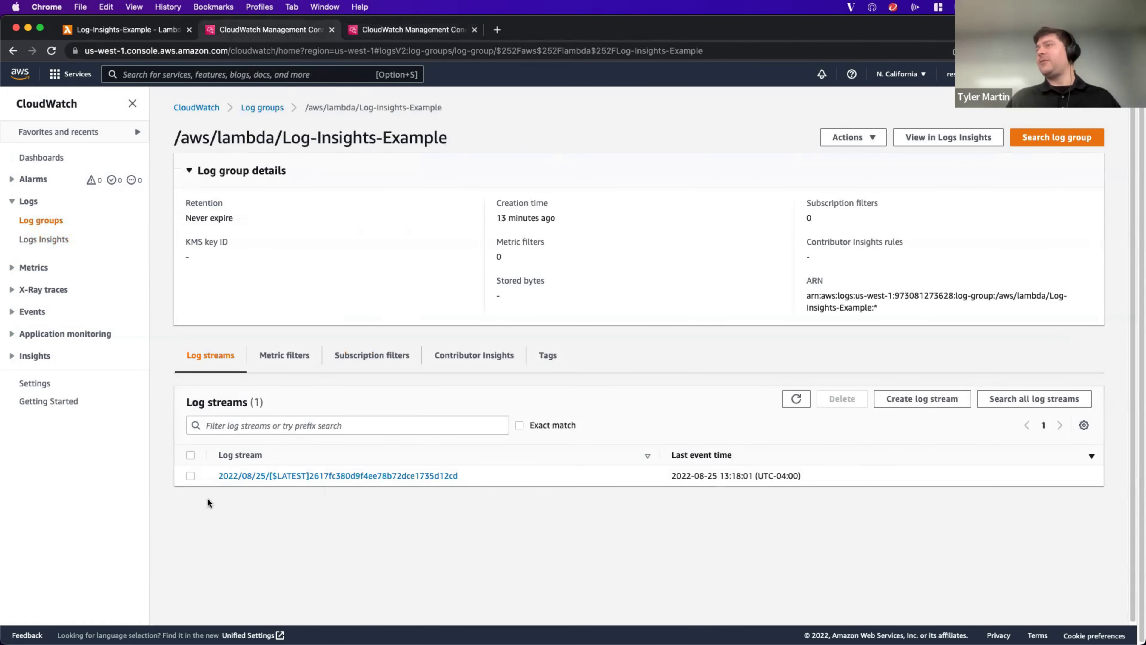
pyautogui.click(118, 30)
pyautogui.scroll(-8, 253, 307)
pyautogui.scroll(3, 236, 284)
pyautogui.click(101, 217)
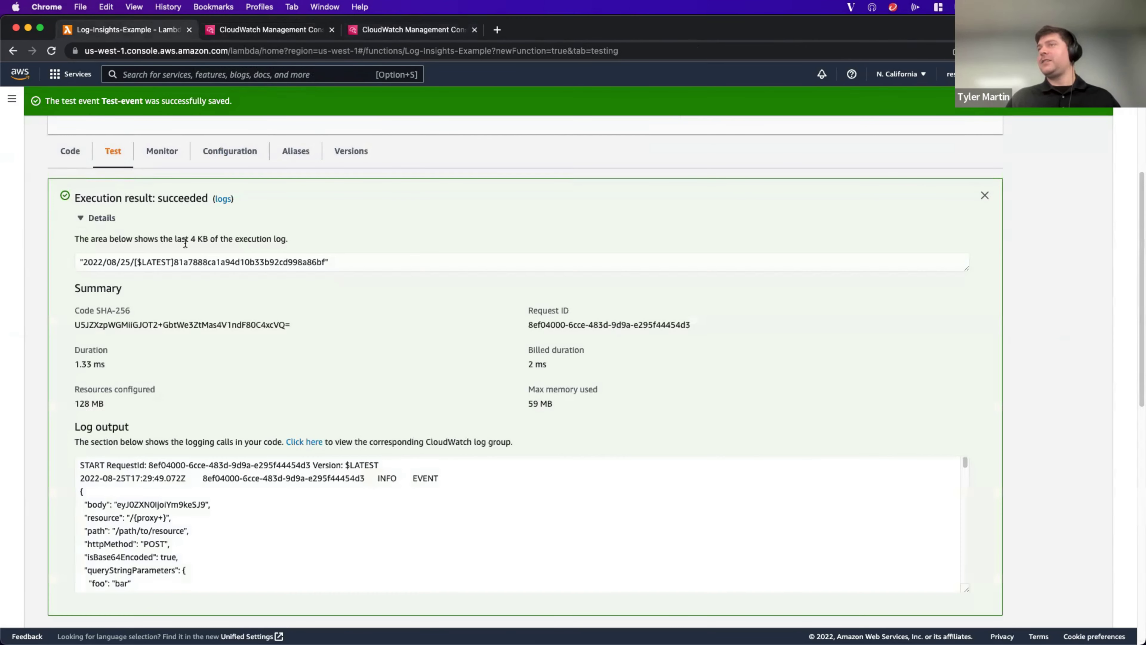
# - Examine the Test-event JSON, checking the CloudFront-Viewer-Country value in headers and the entries under multiValueHeaders
pyautogui.scroll(-10, 203, 269)
pyautogui.scroll(-1, 316, 422)
pyautogui.scroll(1, 301, 419)
pyautogui.click(301, 421)
pyautogui.scroll(5, 271, 429)
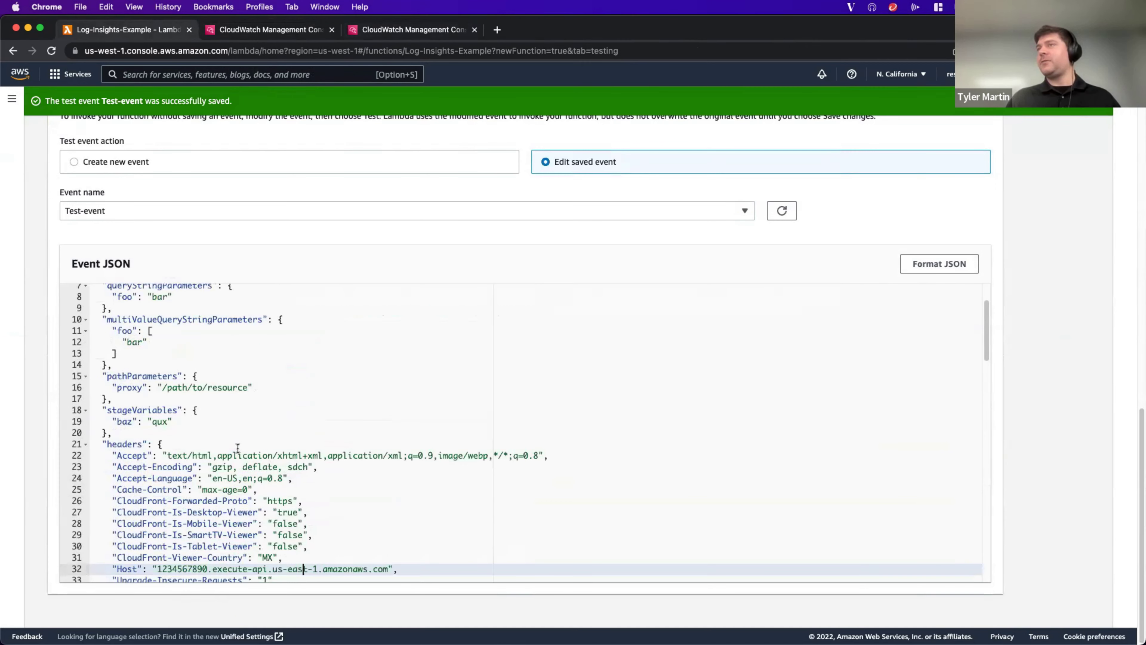
pyautogui.scroll(2, 186, 485)
pyautogui.scroll(5, 213, 407)
pyautogui.scroll(-5, 213, 408)
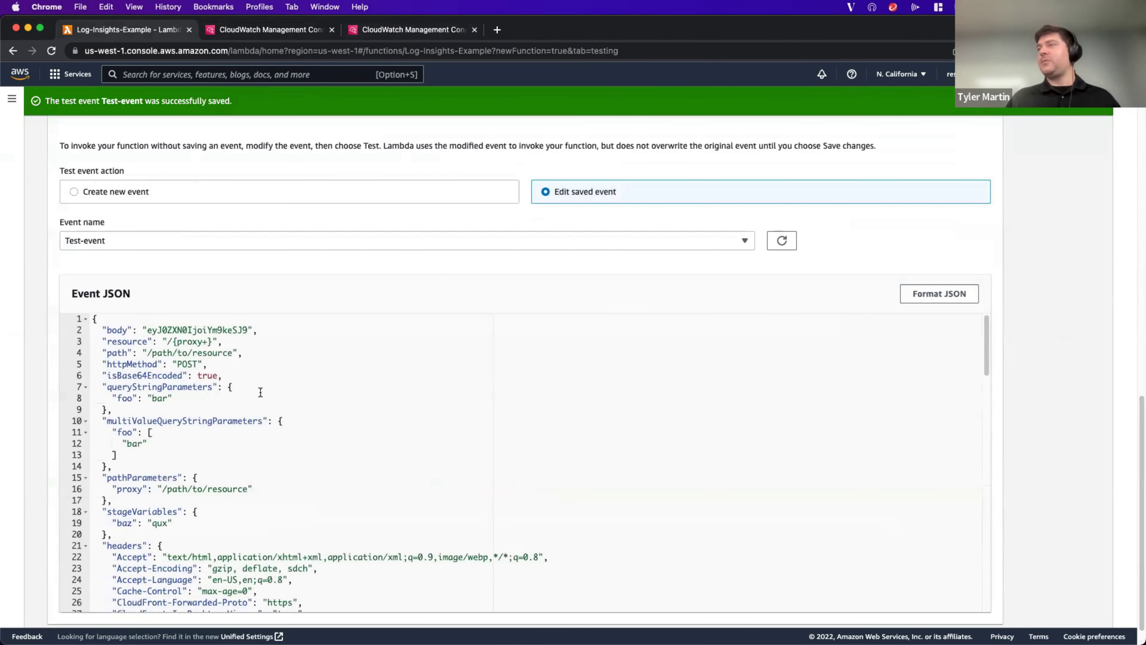
pyautogui.scroll(-5, 249, 363)
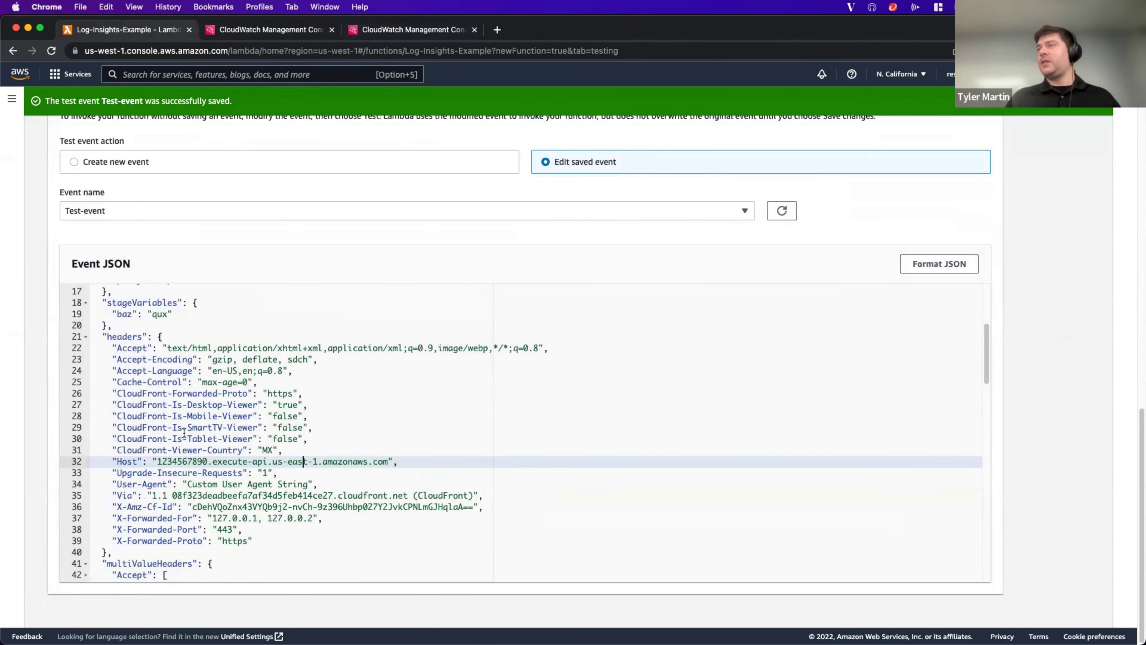
pyautogui.scroll(-9, 207, 457)
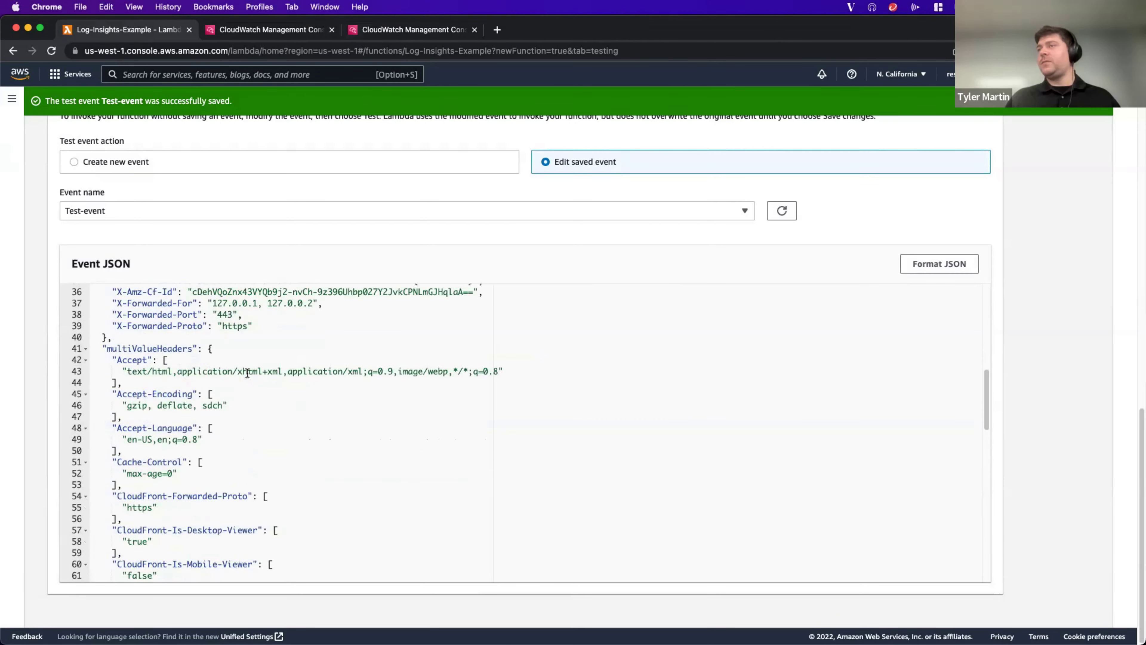
# - Go back to Logs Insights and rerun the query that counts records by headers.CloudFront-Viewer-Country
pyautogui.click(270, 33)
pyautogui.hotkey('ctrl', 'Tab')
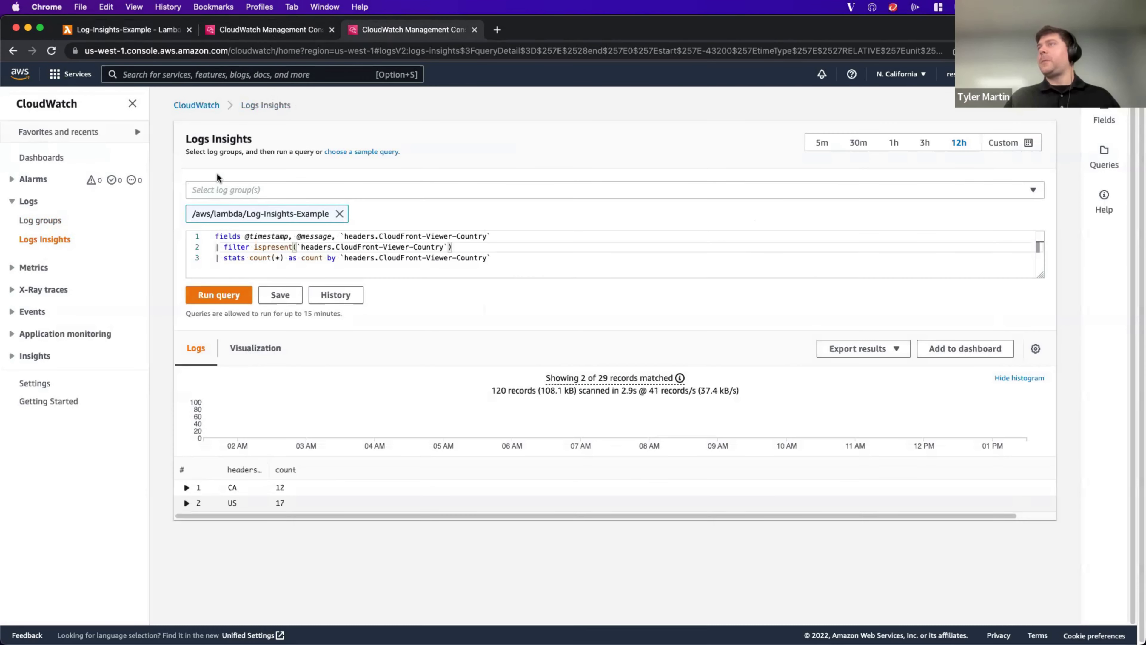
pyautogui.click(235, 294)
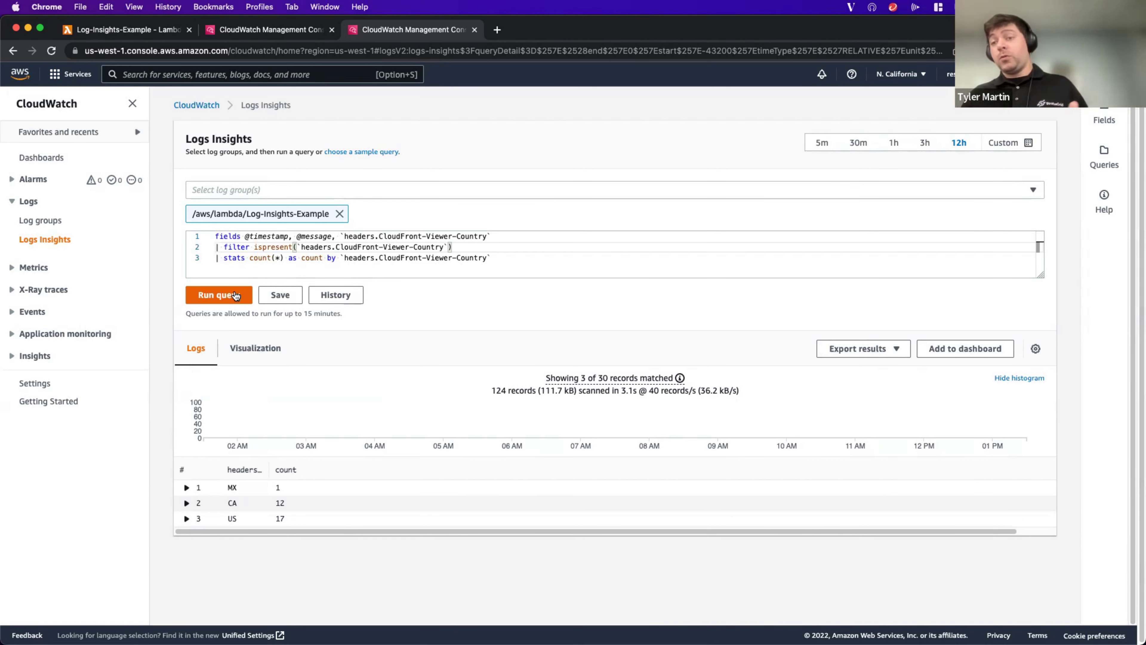
# - Visualize the query results as a bar chart and inspect the count of each country's bar
pyautogui.click(273, 350)
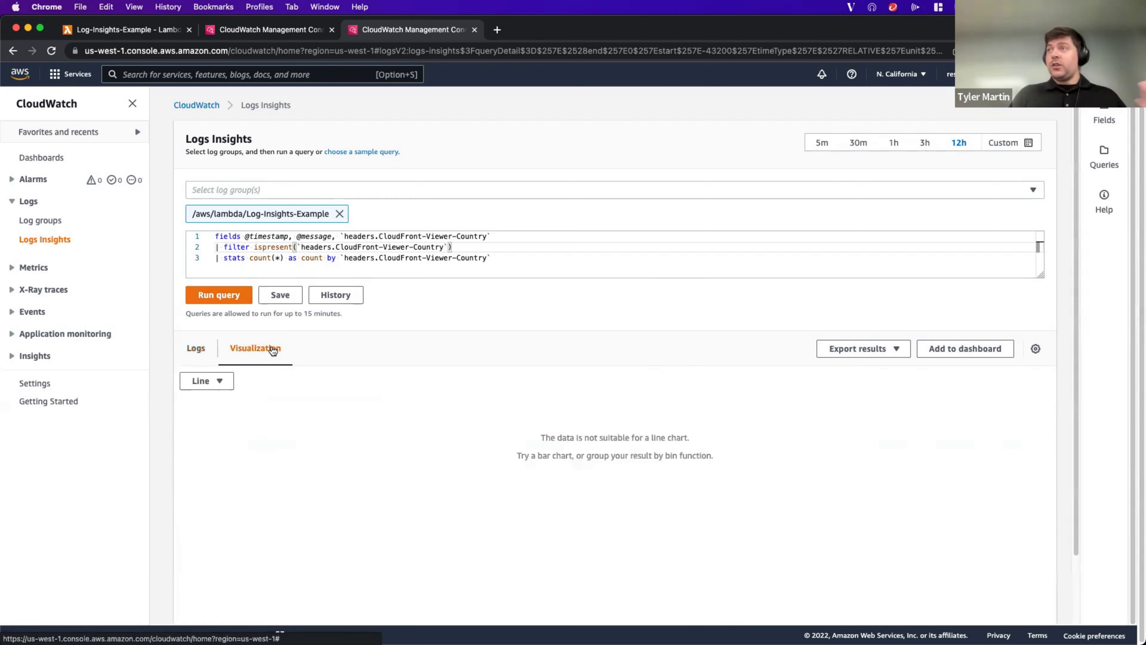
pyautogui.scroll(-2, 252, 319)
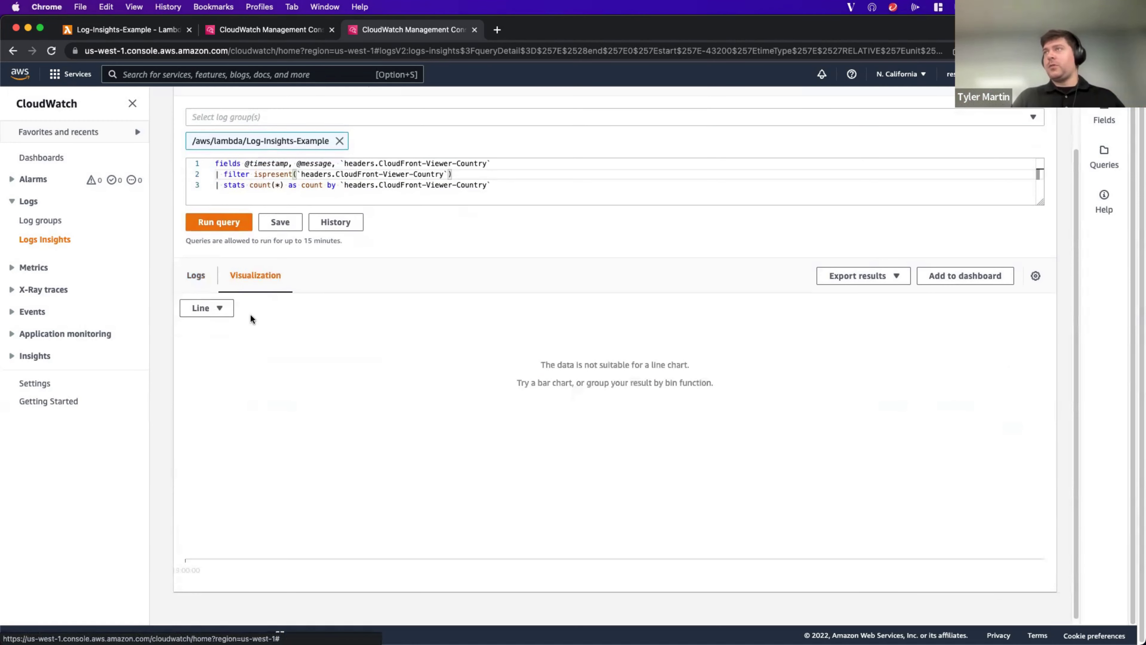
pyautogui.click(217, 307)
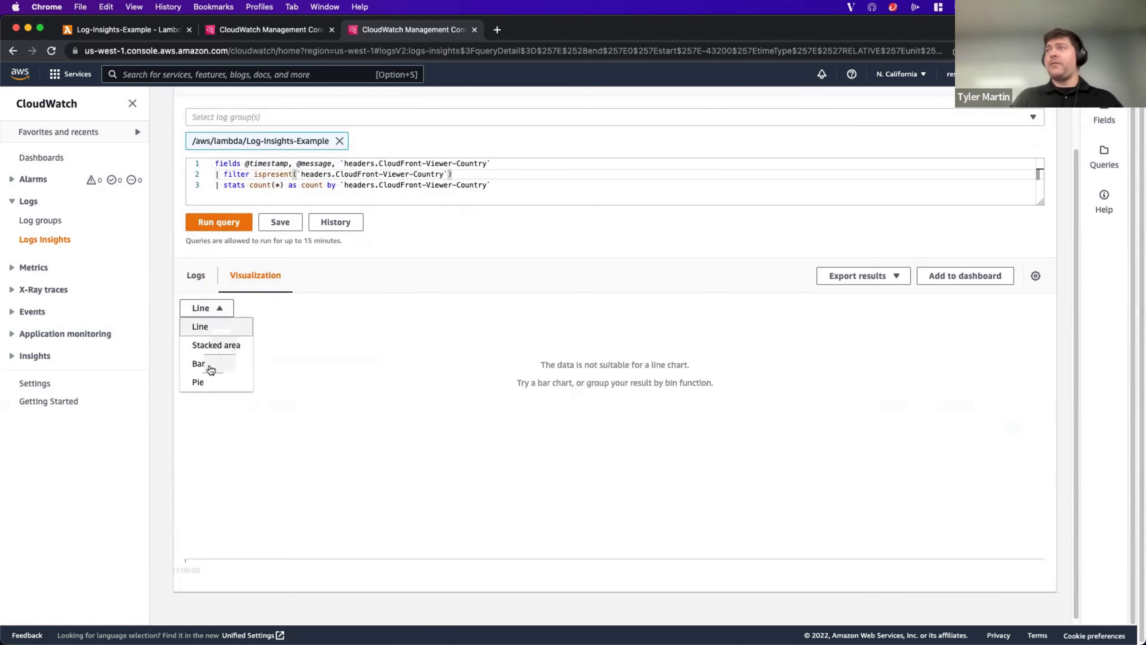
pyautogui.click(201, 364)
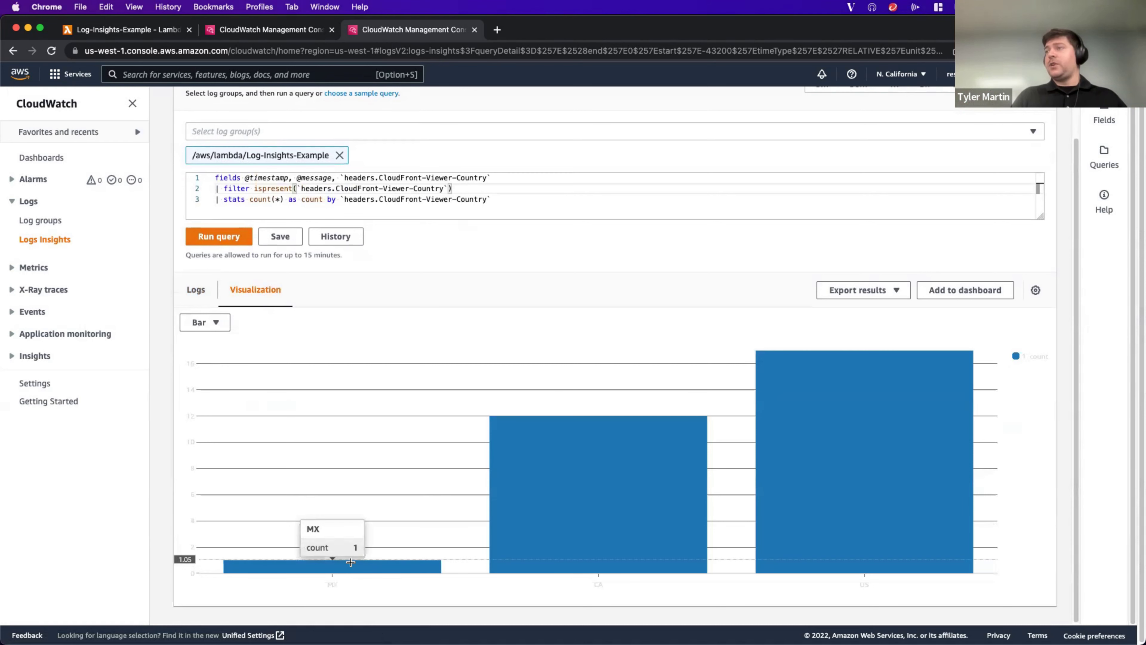
pyautogui.moveTo(876, 425)
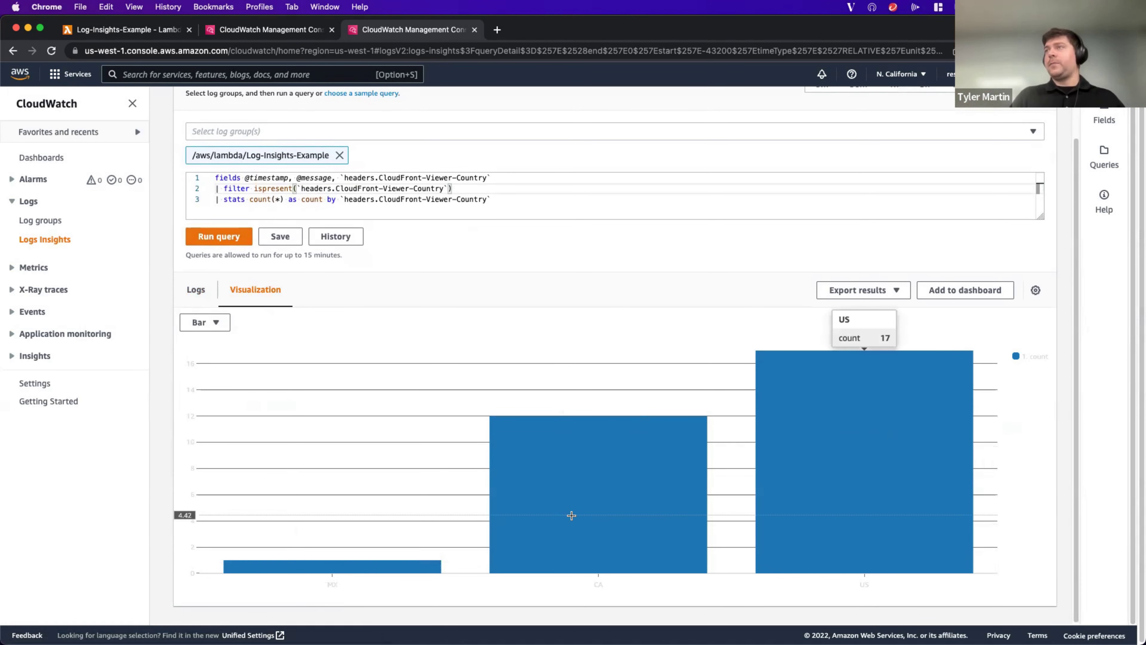
pyautogui.moveTo(375, 567)
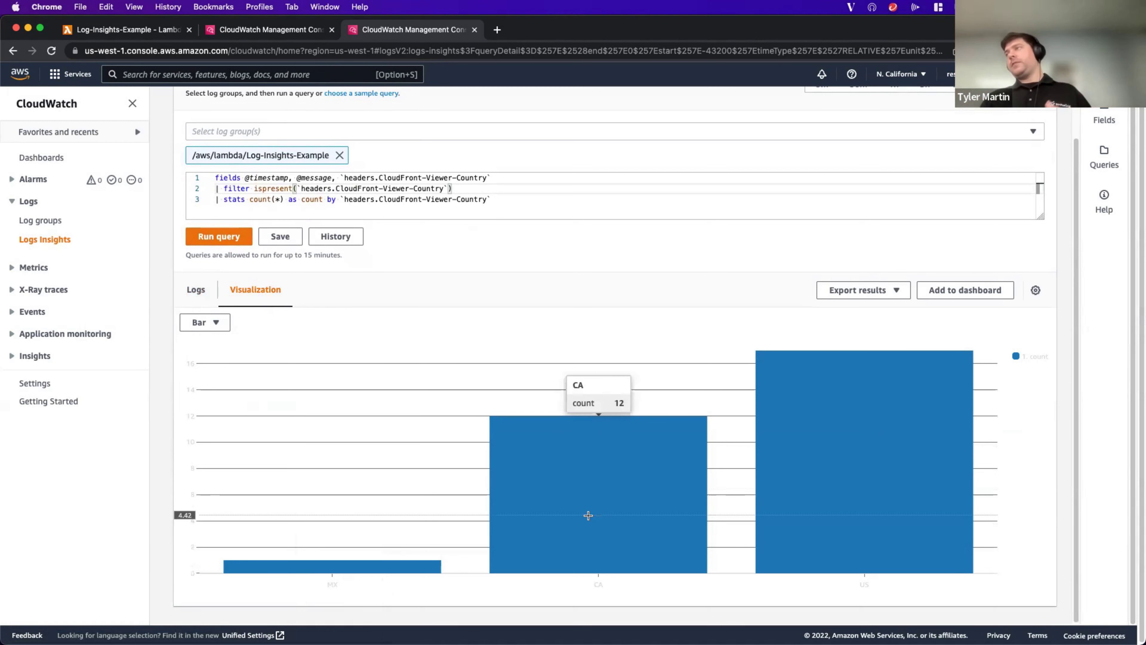
pyautogui.moveTo(918, 384)
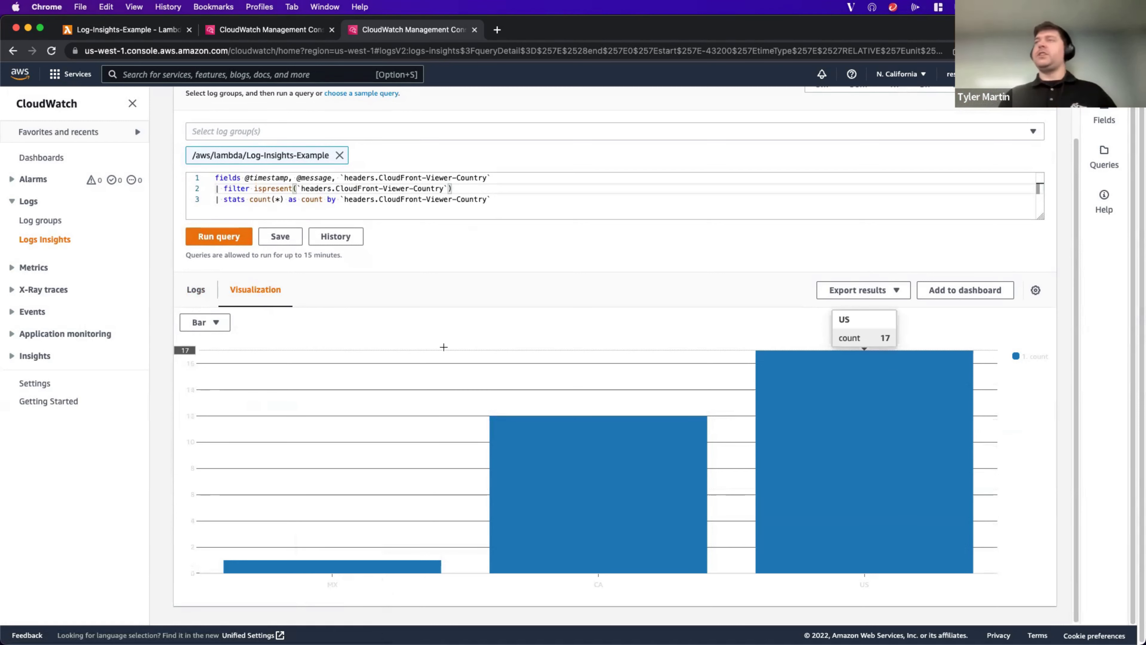
# - Switch the visualization to a pie chart and start adding it to a dashboard
pyautogui.click(214, 323)
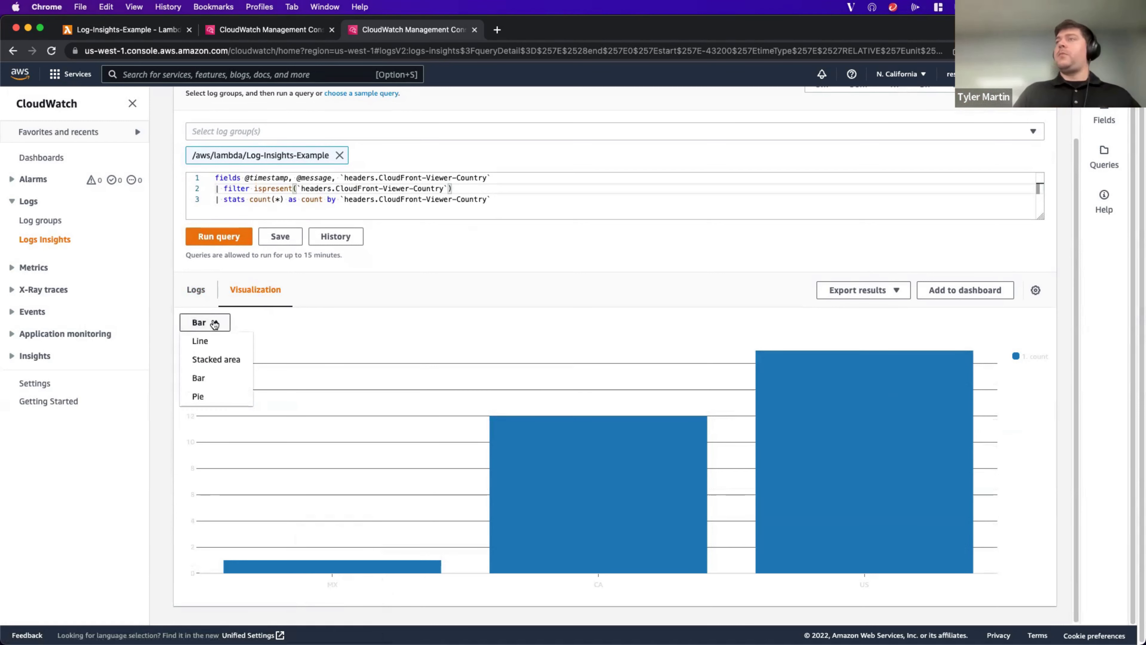
pyautogui.click(196, 397)
pyautogui.moveTo(621, 522)
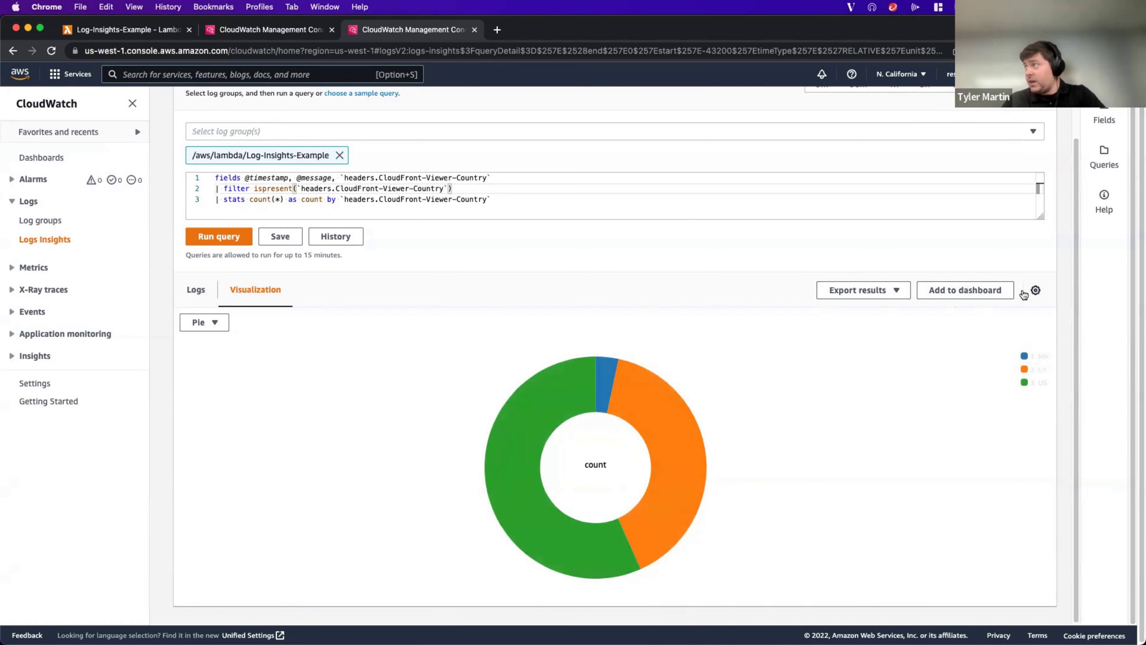
pyautogui.click(980, 291)
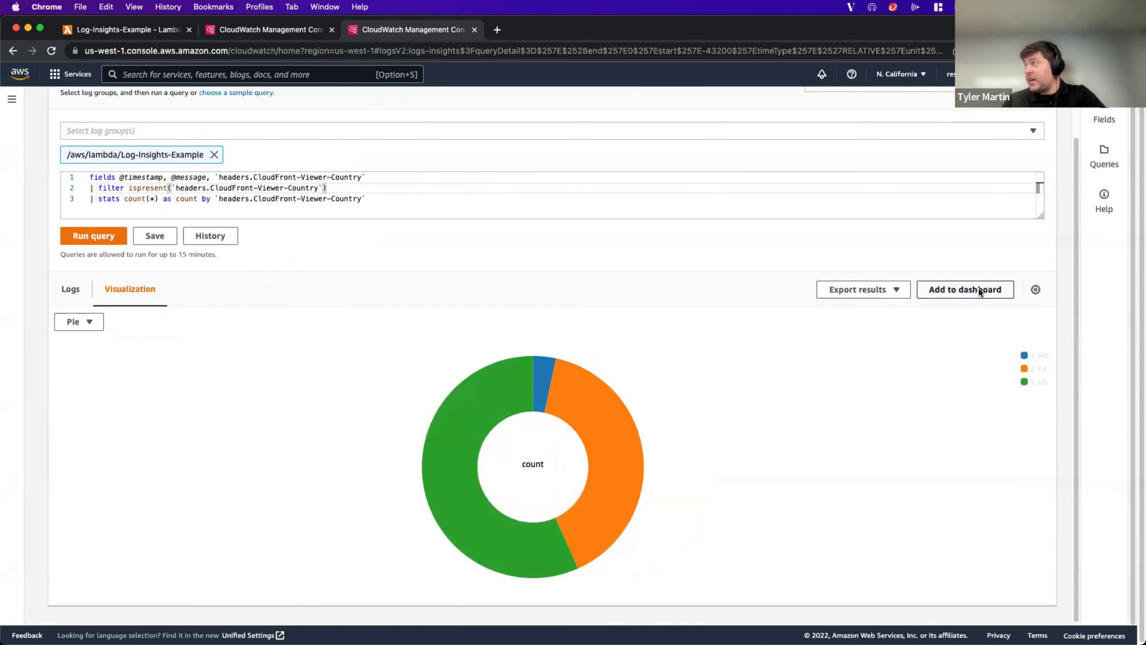
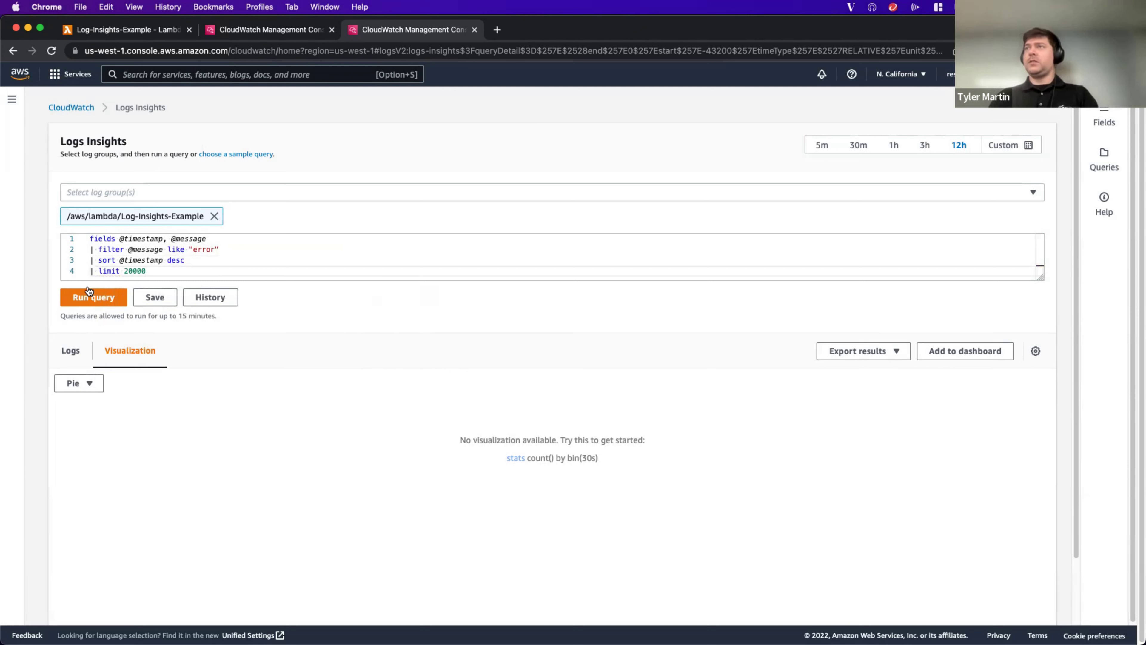
pyautogui.click(100, 298)
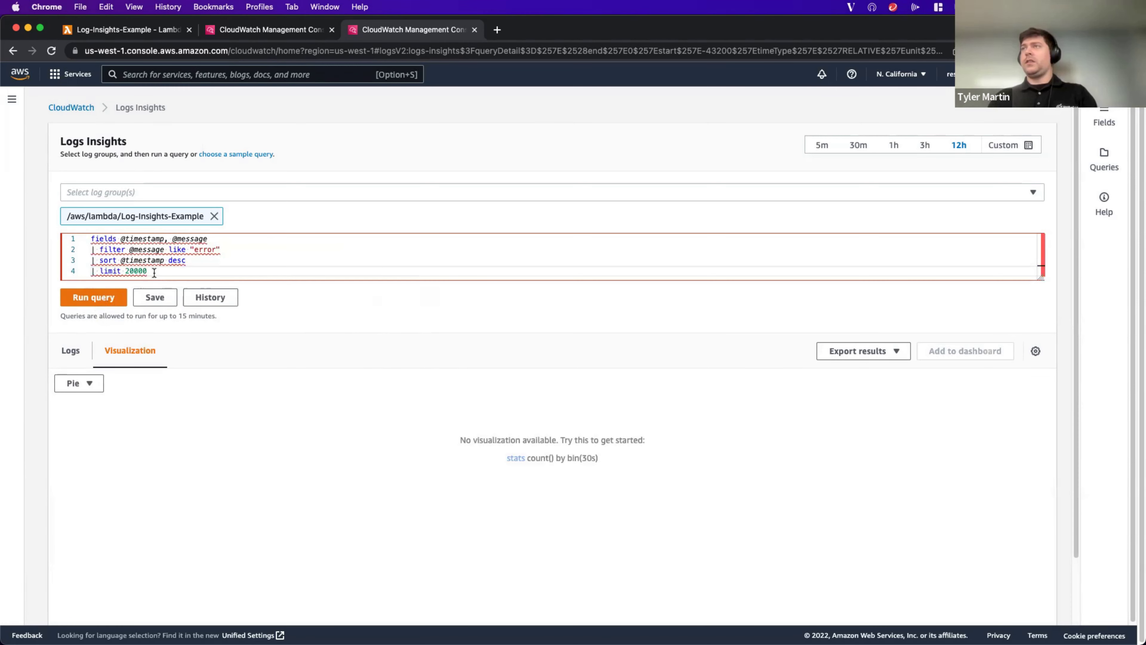
# - Lower the limit of the "error" query to 10000 and run it
pyautogui.click(154, 273)
pyautogui.press('BackSpace')
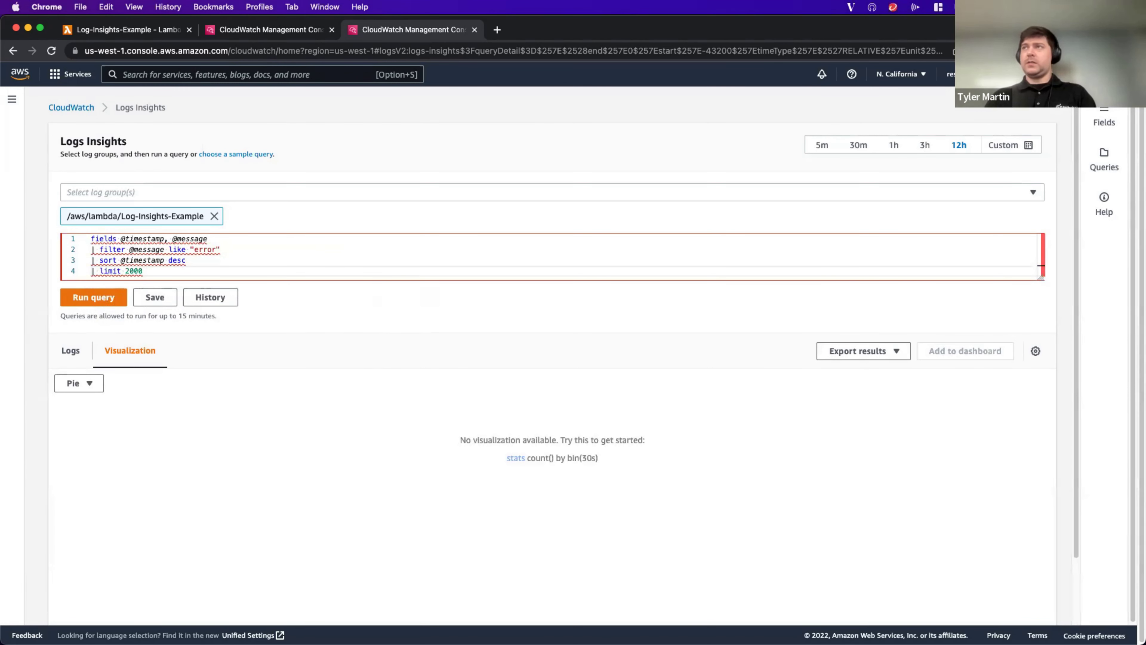
pyautogui.press('BackSpace')
pyautogui.press('BackSpace')
pyautogui.press('BackSpace')
pyautogui.press('BackSpace')
pyautogui.write('1000')
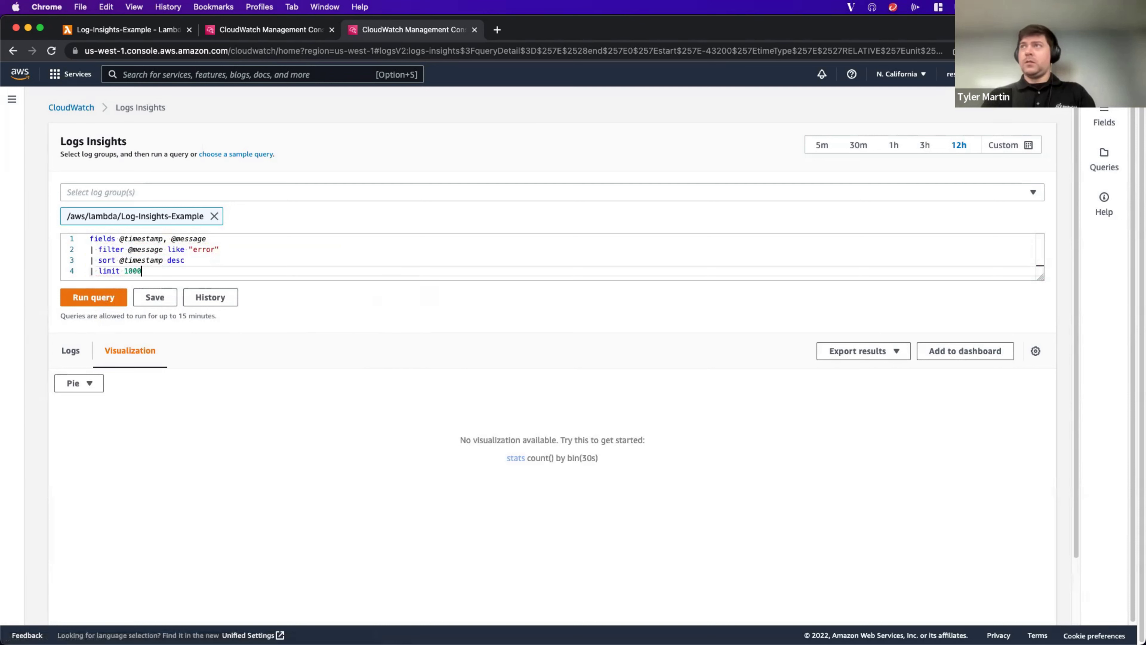
pyautogui.click(86, 297)
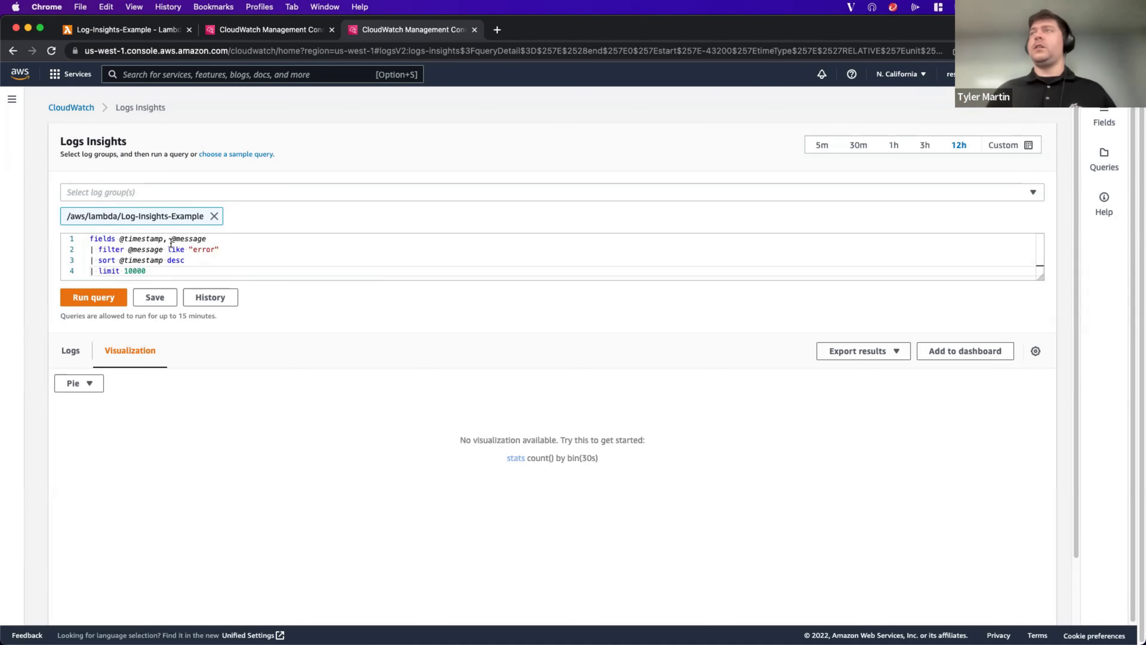
# - Set the limit of the "error" query to 20 and run it again
pyautogui.press('BackSpace')
pyautogui.press('BackSpace')
pyautogui.press('BackSpace')
pyautogui.press('BackSpace')
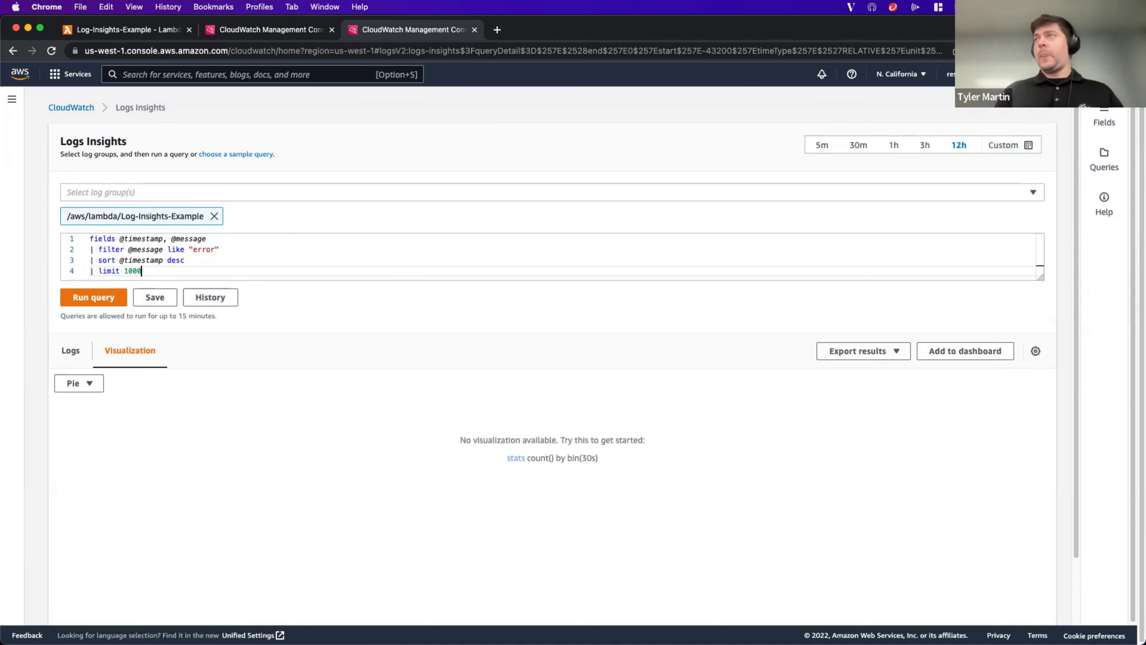
pyautogui.write('20')
pyautogui.press('super+Return')
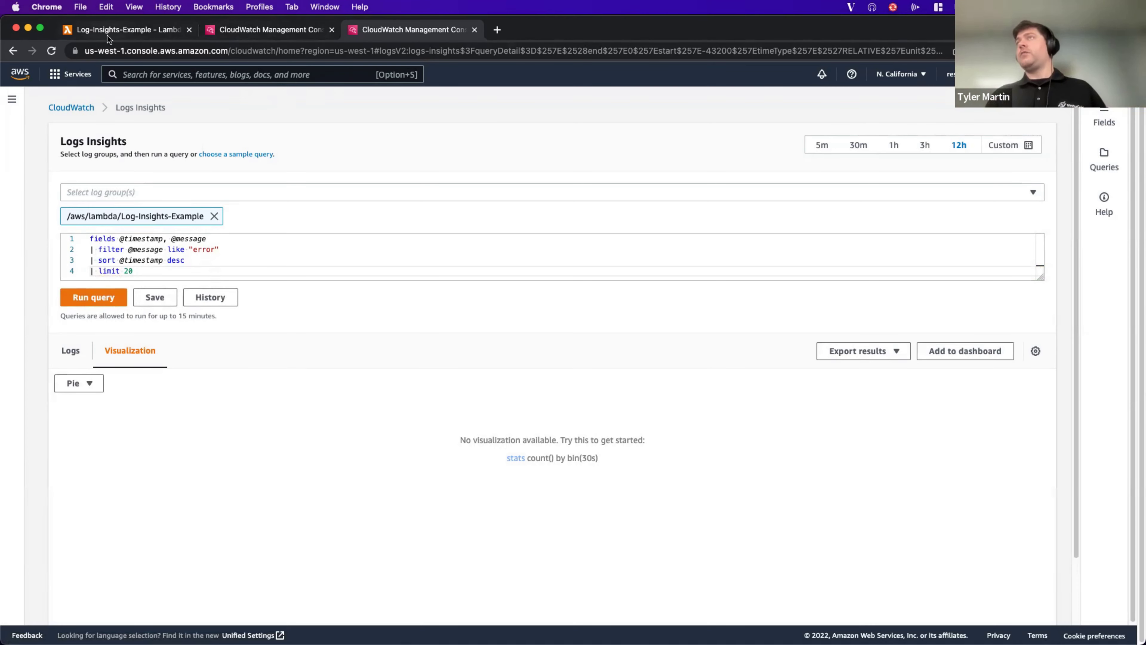
# - Open the Test section of the Log-Insights-Example Lambda function and examine the Test-event JSON for a text value to filter on
pyautogui.click(119, 31)
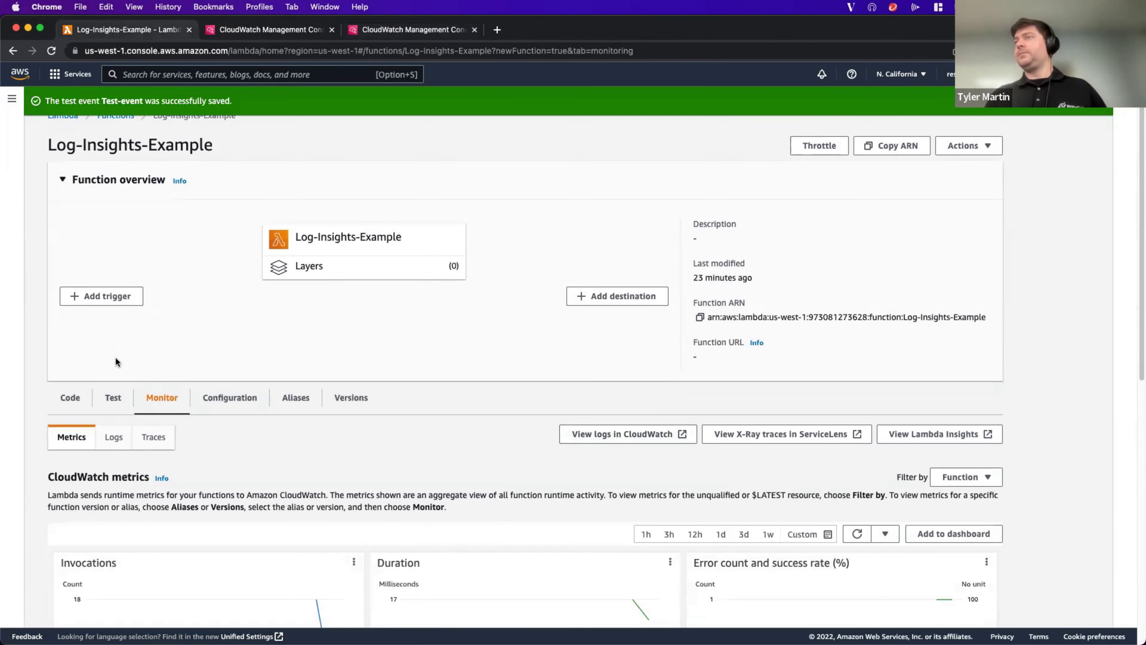
pyautogui.click(113, 378)
pyautogui.scroll(-10, 955, 300)
pyautogui.scroll(6, 995, 376)
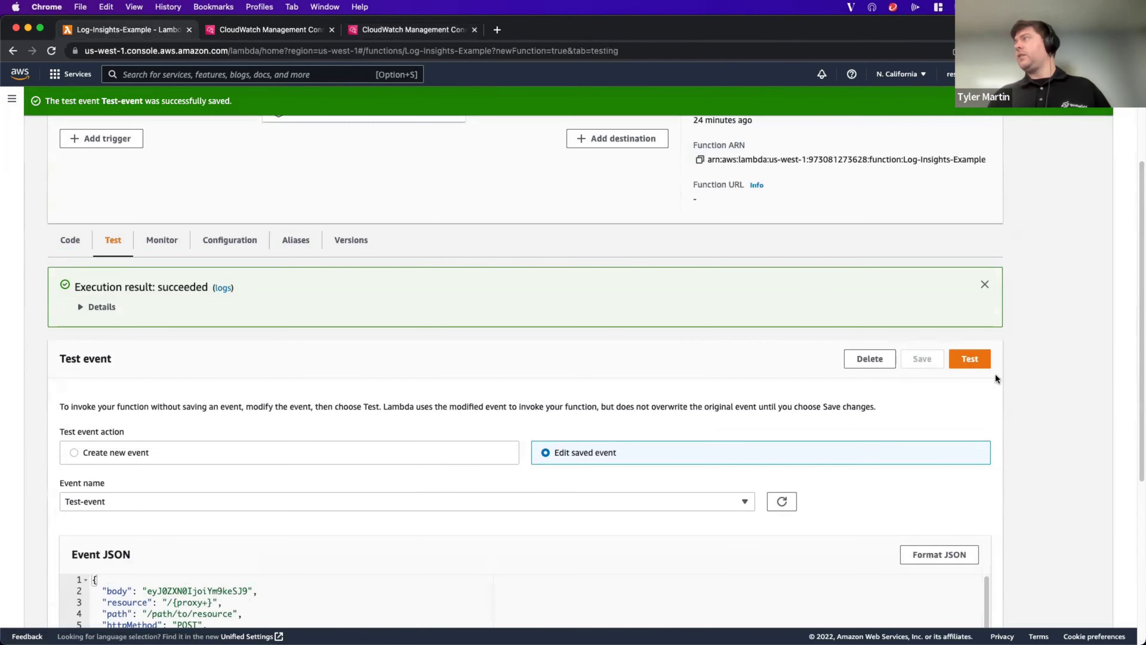
pyautogui.scroll(-6, 1000, 355)
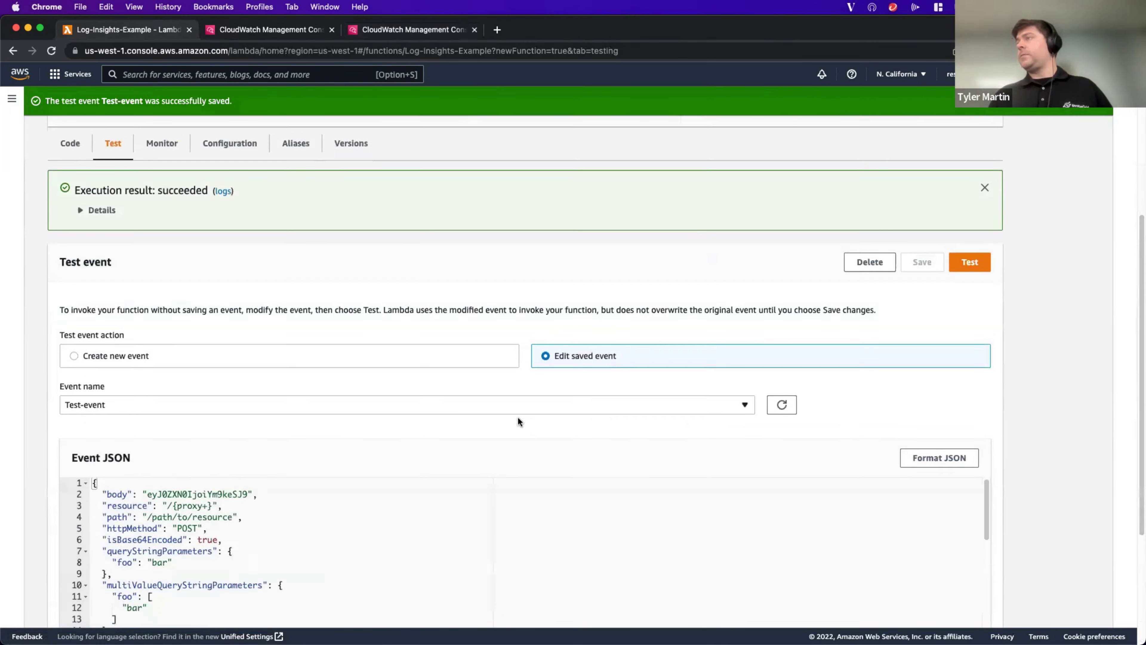
pyautogui.scroll(5, 1015, 219)
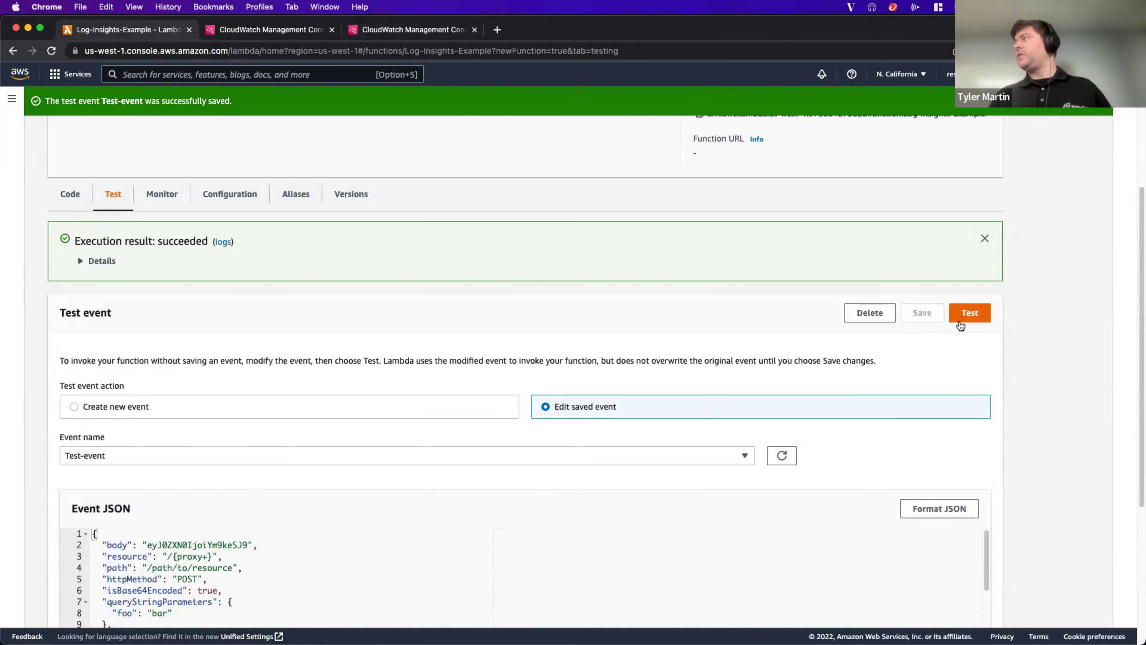
pyautogui.scroll(-5, 808, 320)
pyautogui.scroll(-4, 320, 343)
pyautogui.scroll(4, 138, 348)
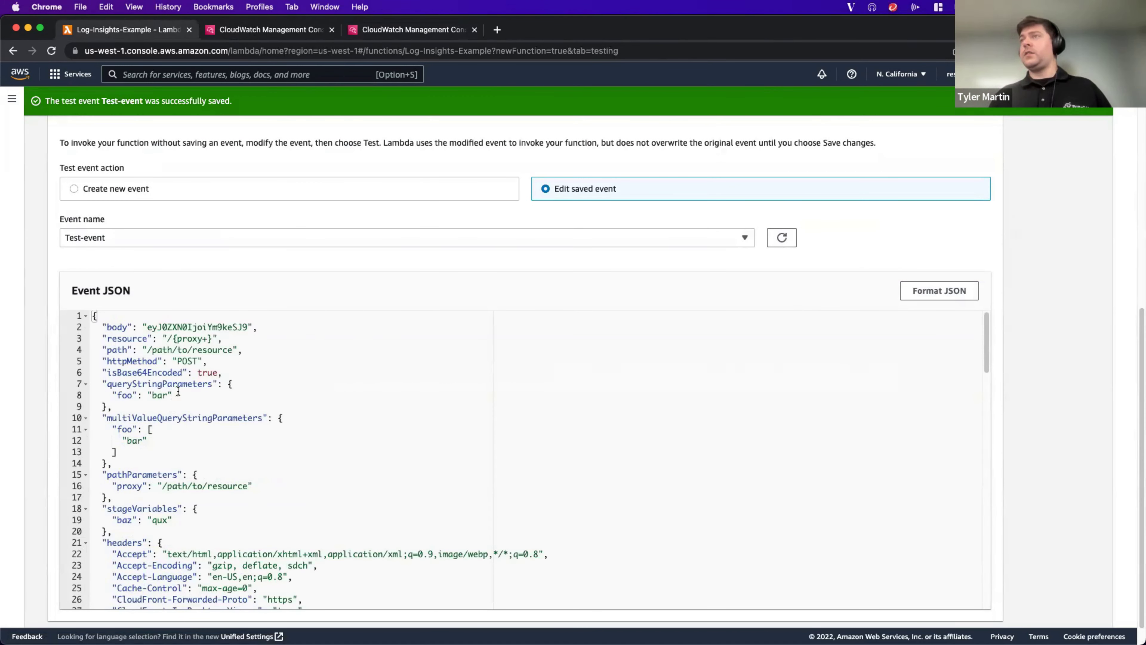
pyautogui.click(219, 372)
pyautogui.click(171, 396)
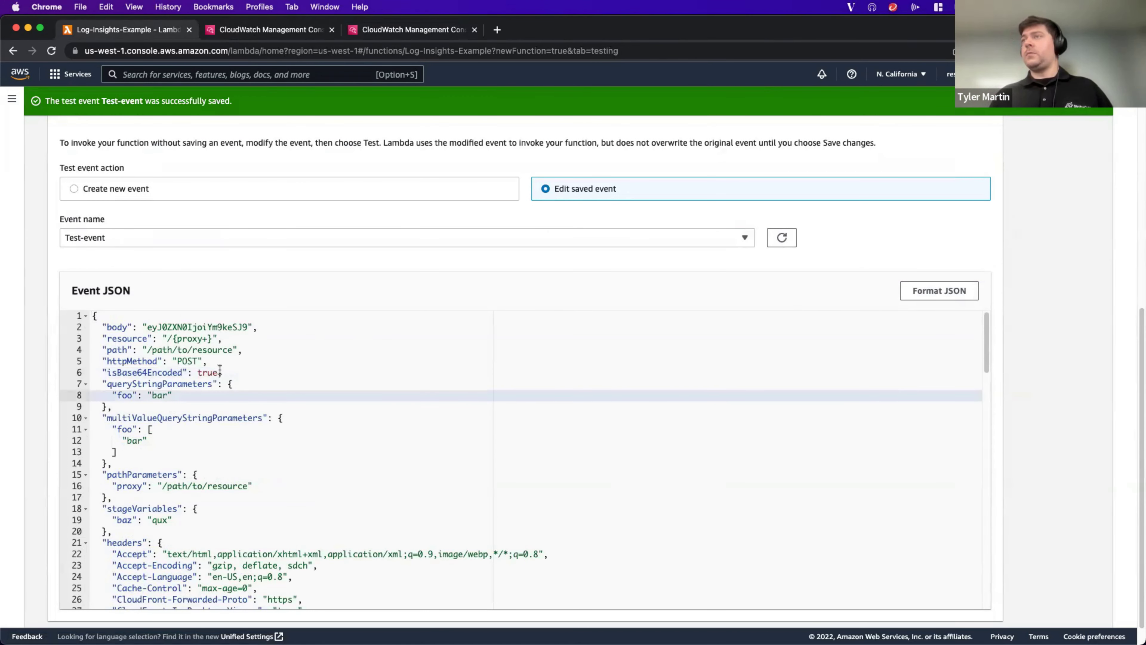
pyautogui.scroll(-15, 215, 368)
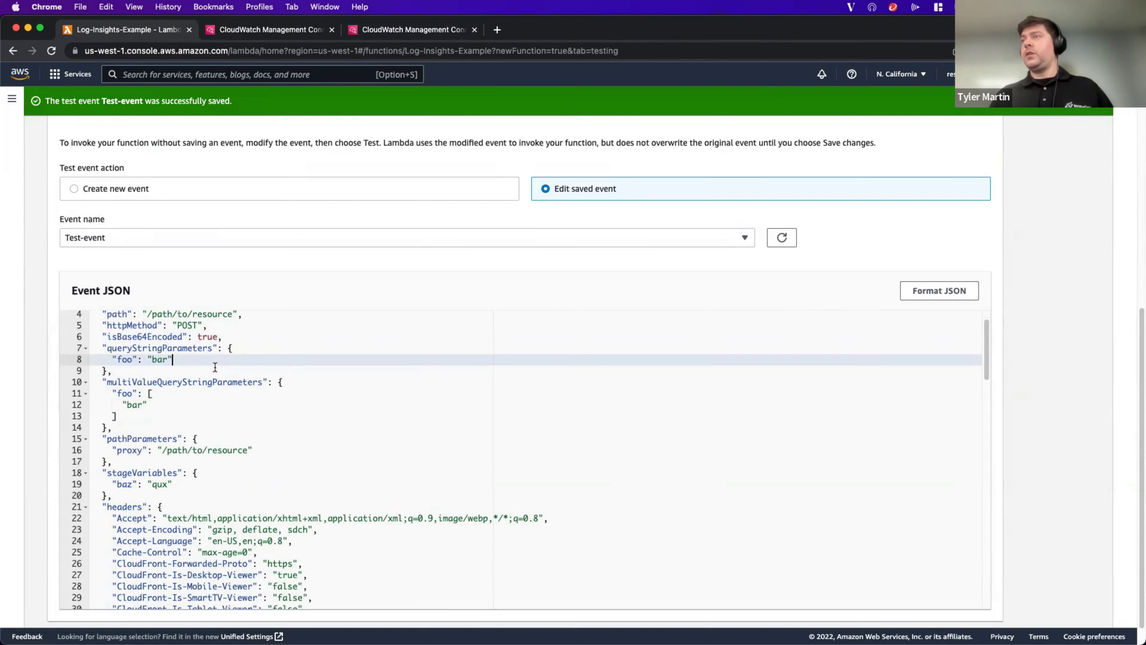
pyautogui.scroll(-10, 215, 368)
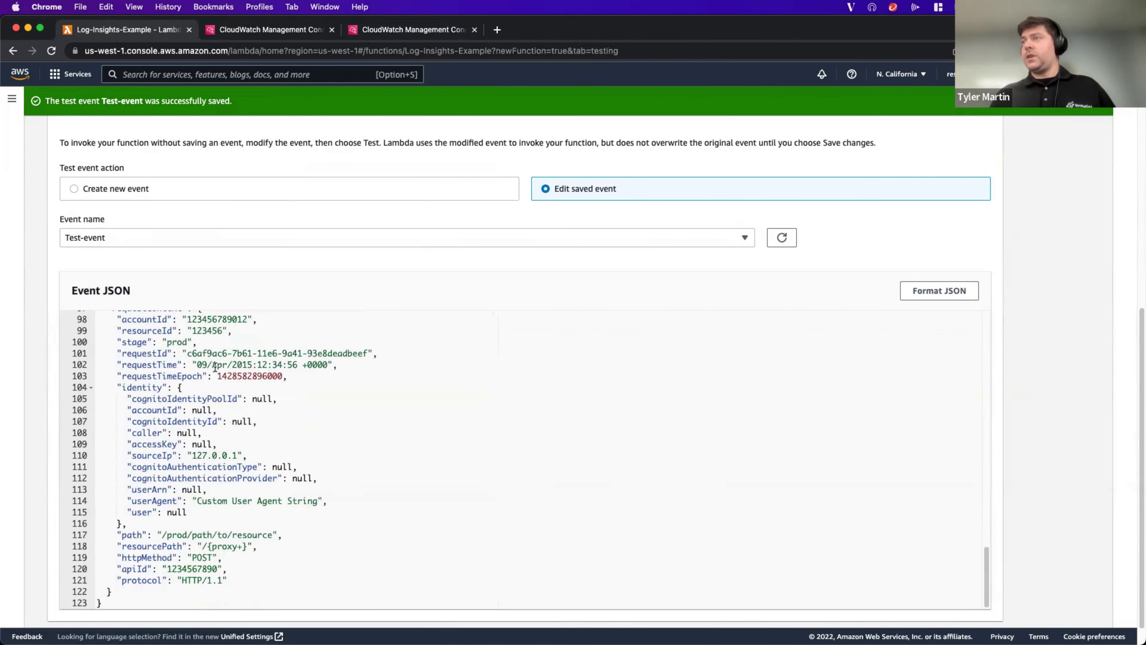
pyautogui.scroll(4, 256, 447)
pyautogui.scroll(15, 256, 447)
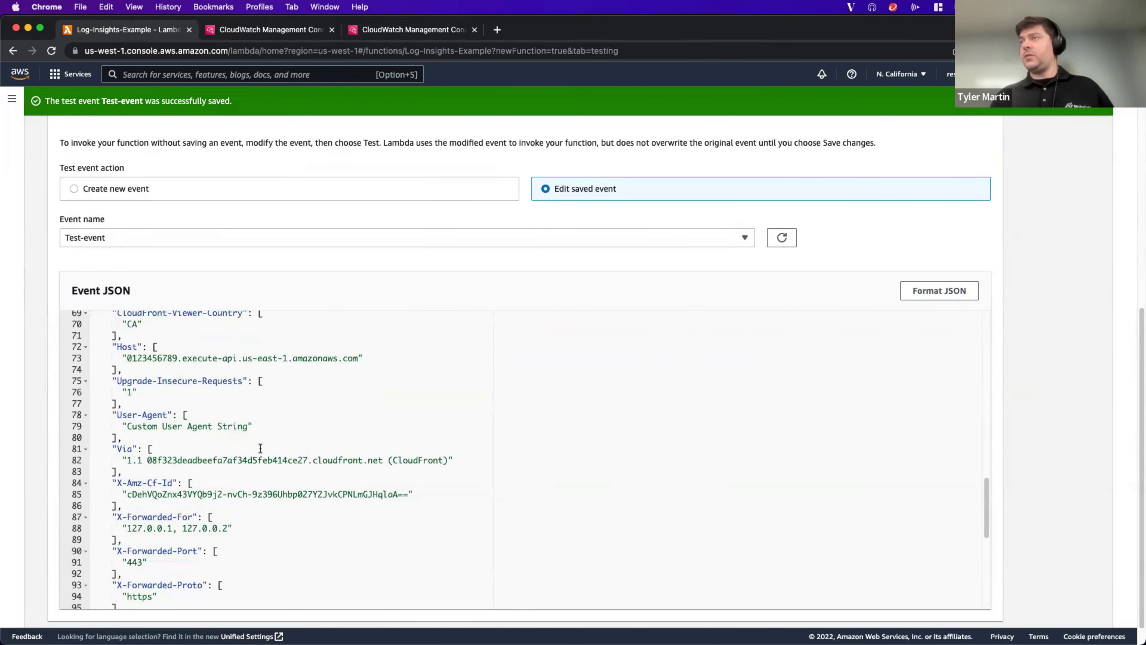
pyautogui.scroll(3, 251, 416)
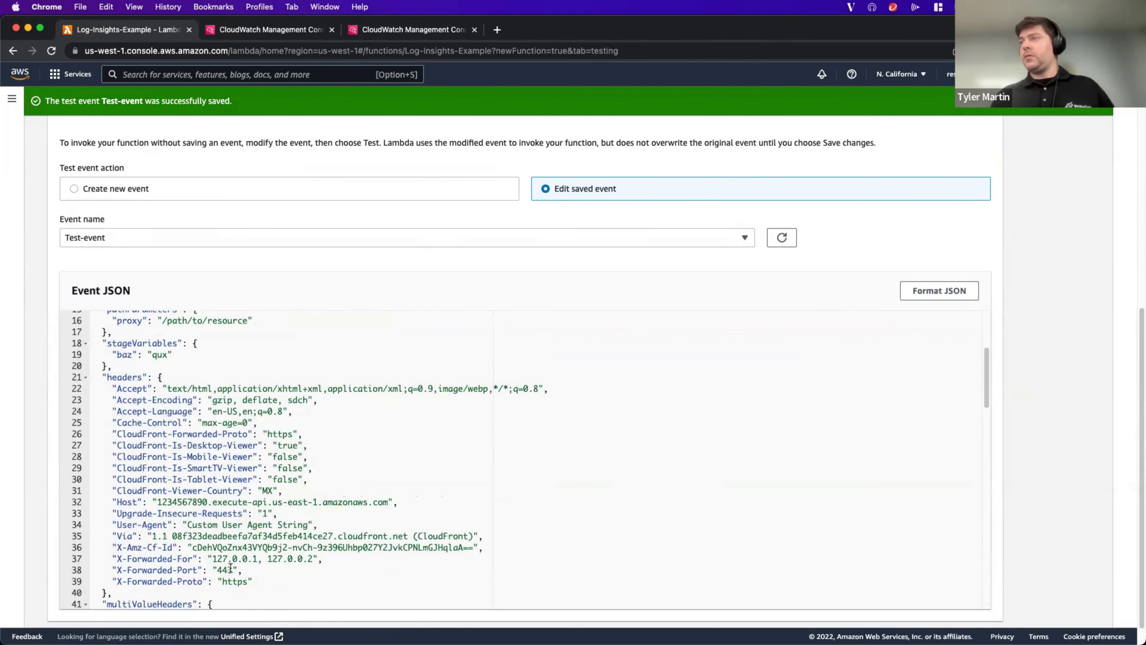
pyautogui.scroll(8, 230, 568)
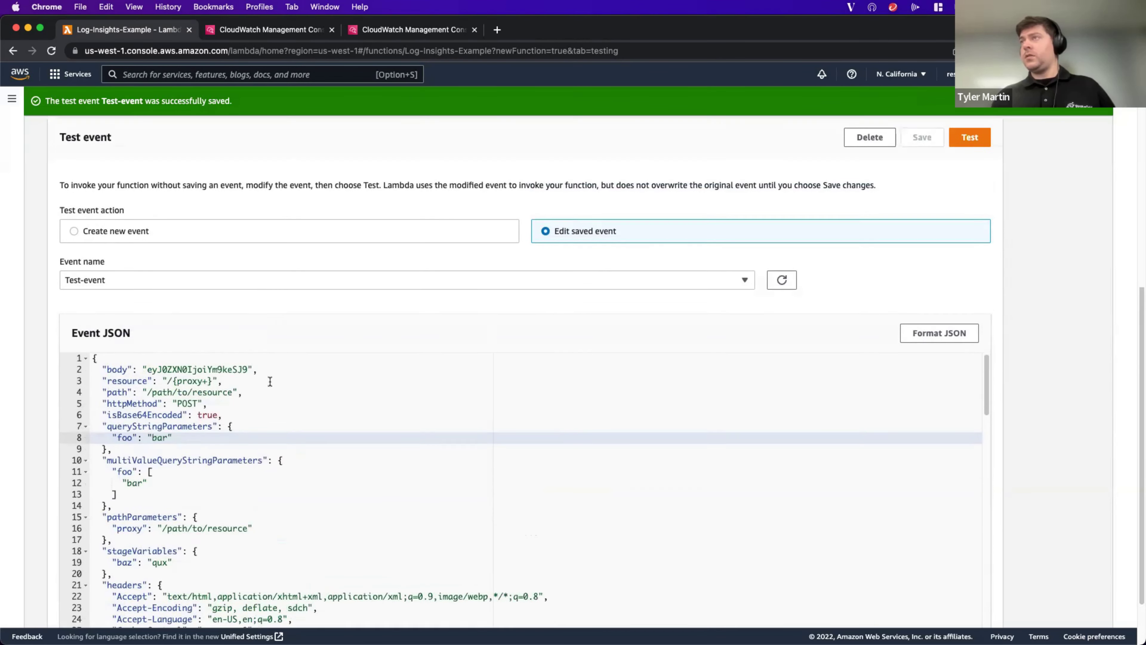
pyautogui.scroll(-12, 270, 382)
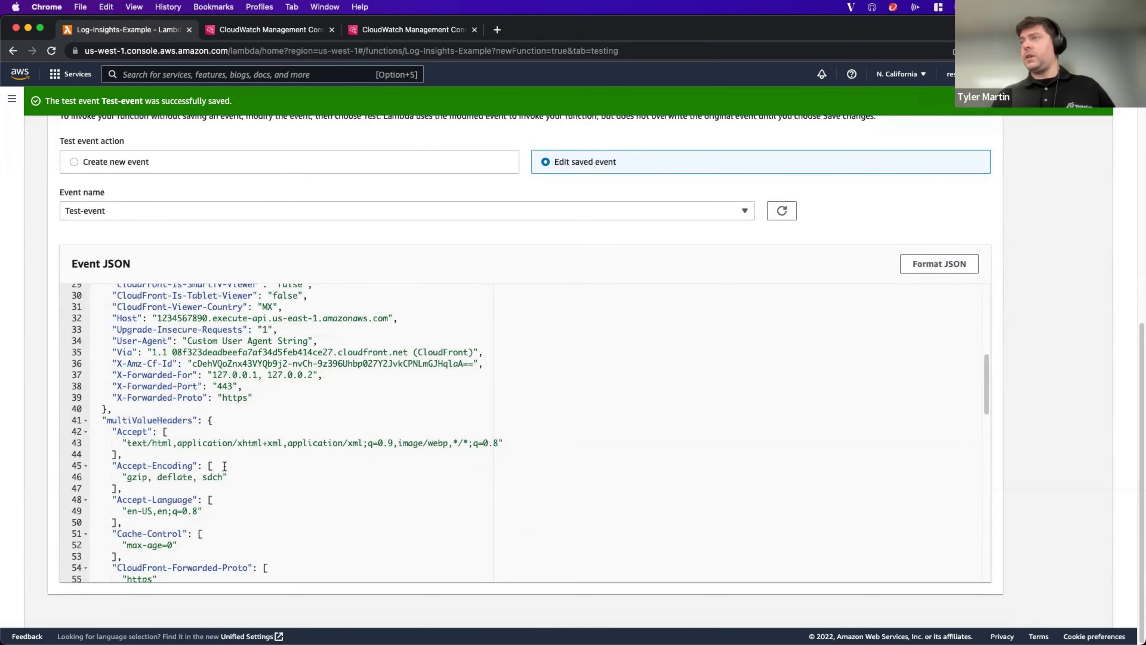
pyautogui.scroll(8, 225, 479)
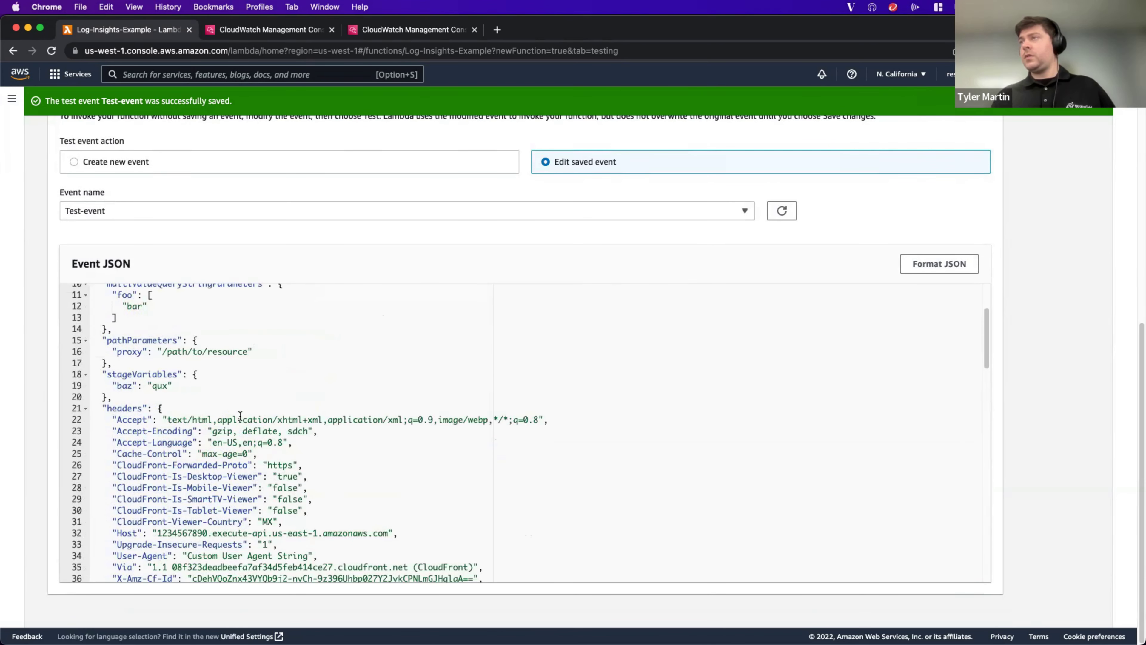
pyautogui.scroll(5, 222, 459)
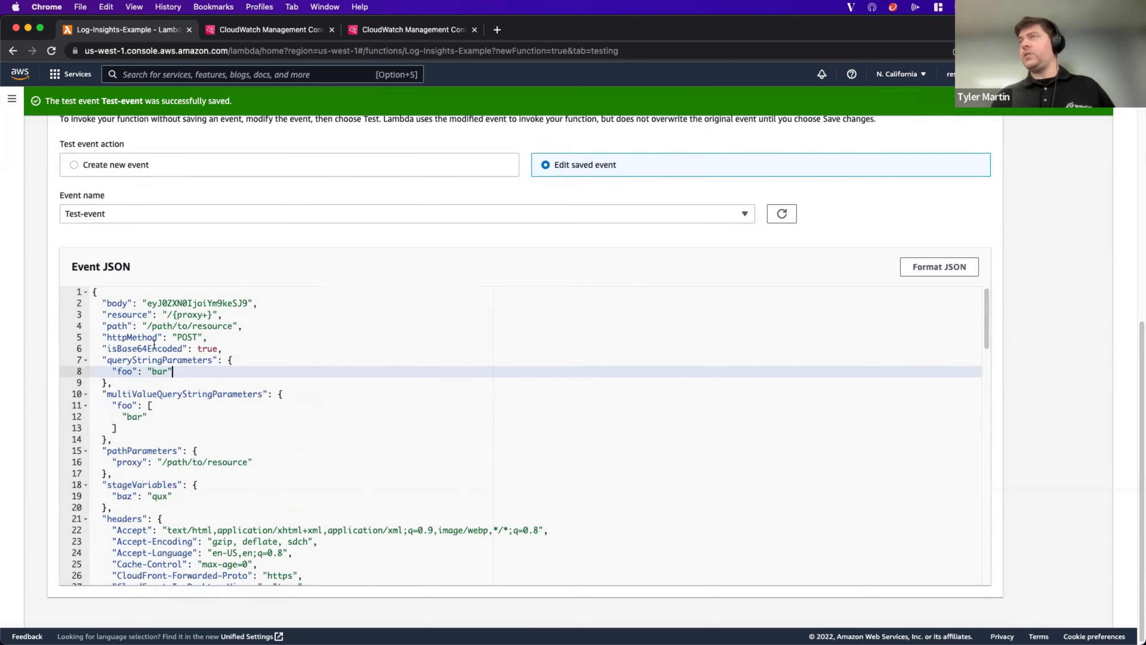
pyautogui.moveTo(153, 371)
pyautogui.mouseDown()
pyautogui.moveTo(164, 372)
pyautogui.moveTo(148, 371)
pyautogui.mouseUp()
pyautogui.press('super+c')
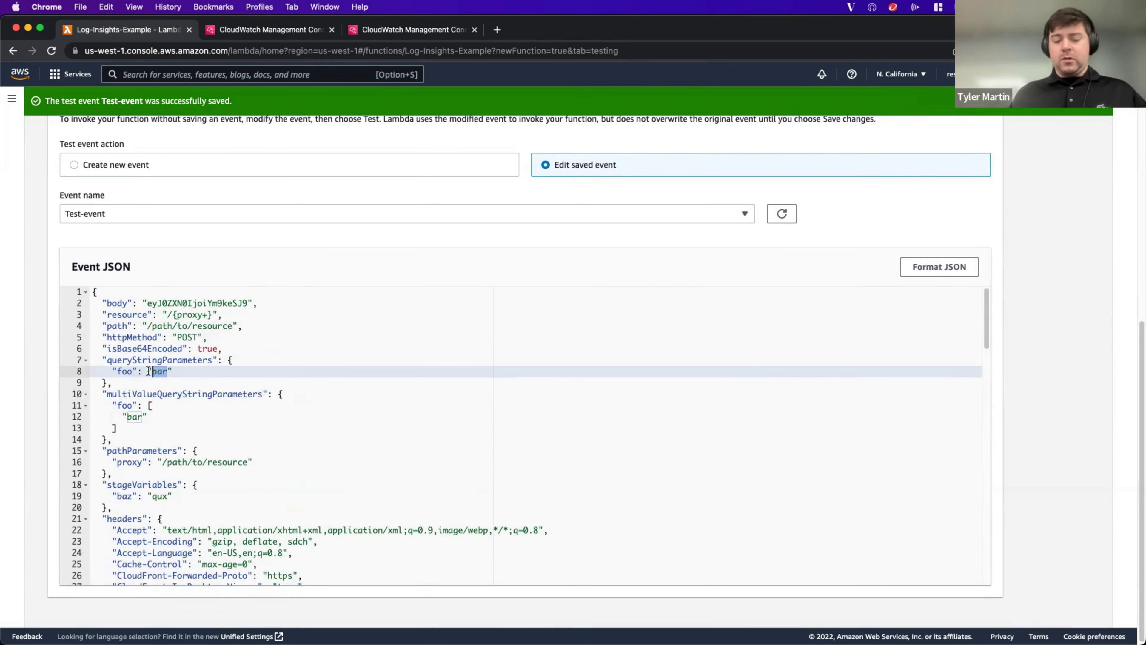
pyautogui.click(393, 28)
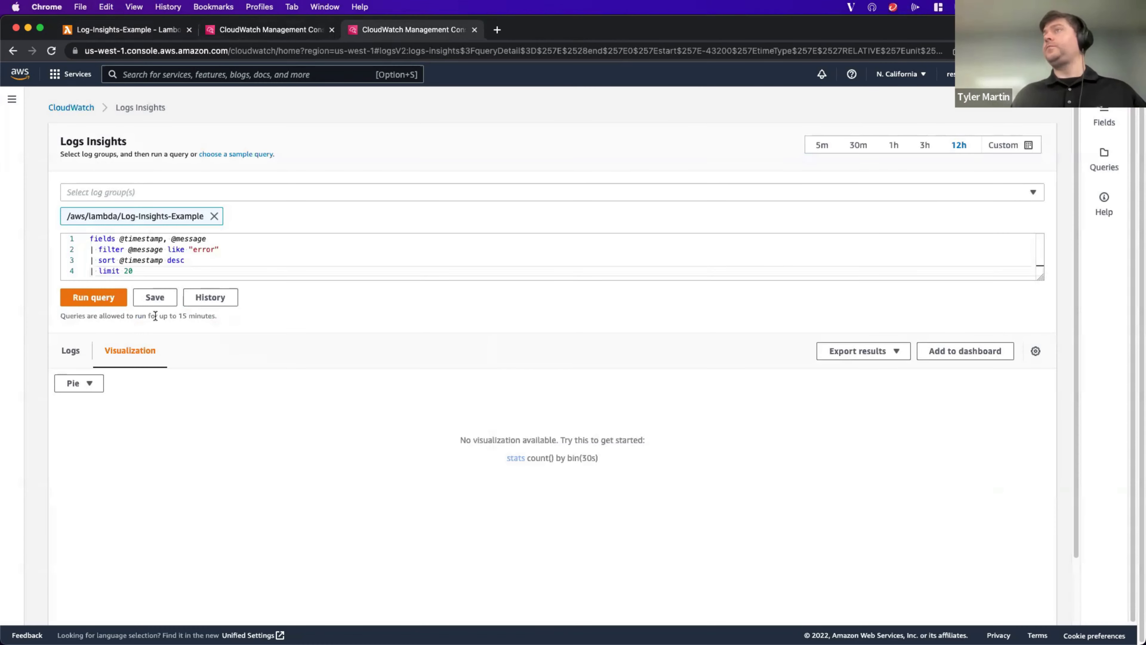
pyautogui.moveTo(215, 250); pyautogui.dragTo(194, 253)
pyautogui.press('super+v')
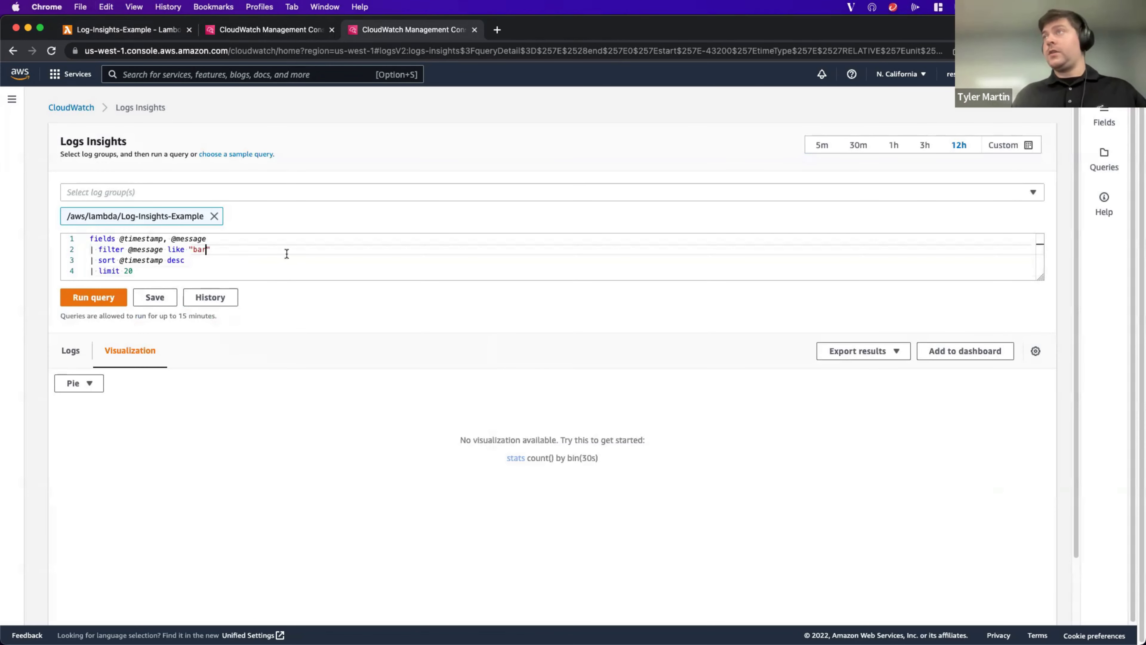
pyautogui.click(79, 299)
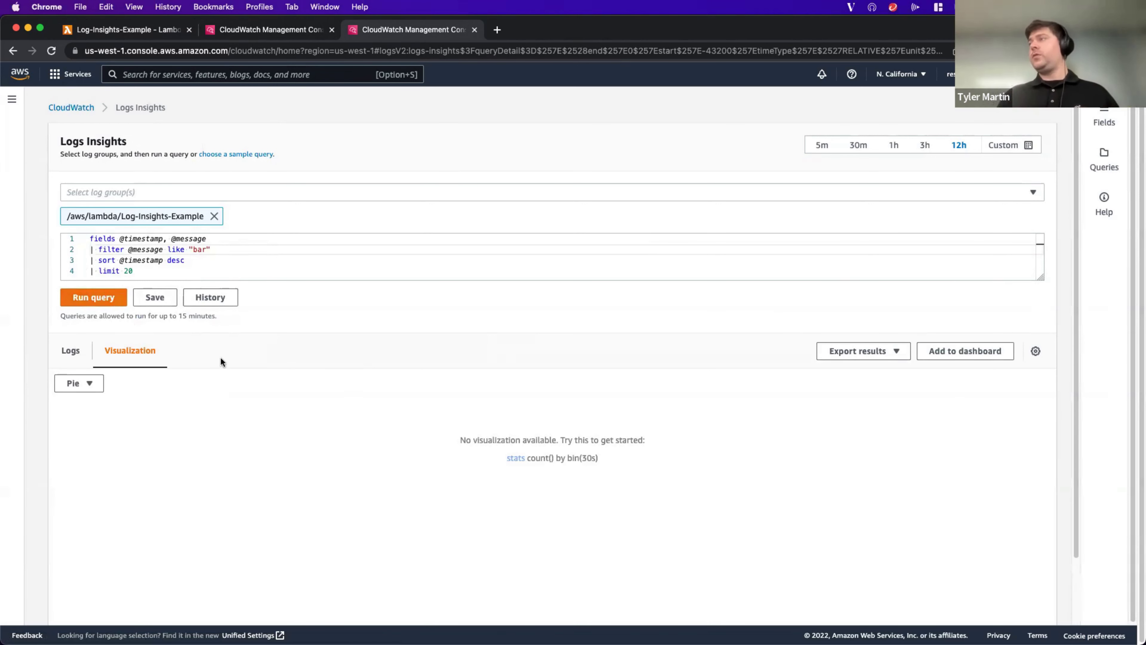
# - Show the matching log records and expand the first one to examine its full event message and fields, collapsing it when done
pyautogui.click(72, 351)
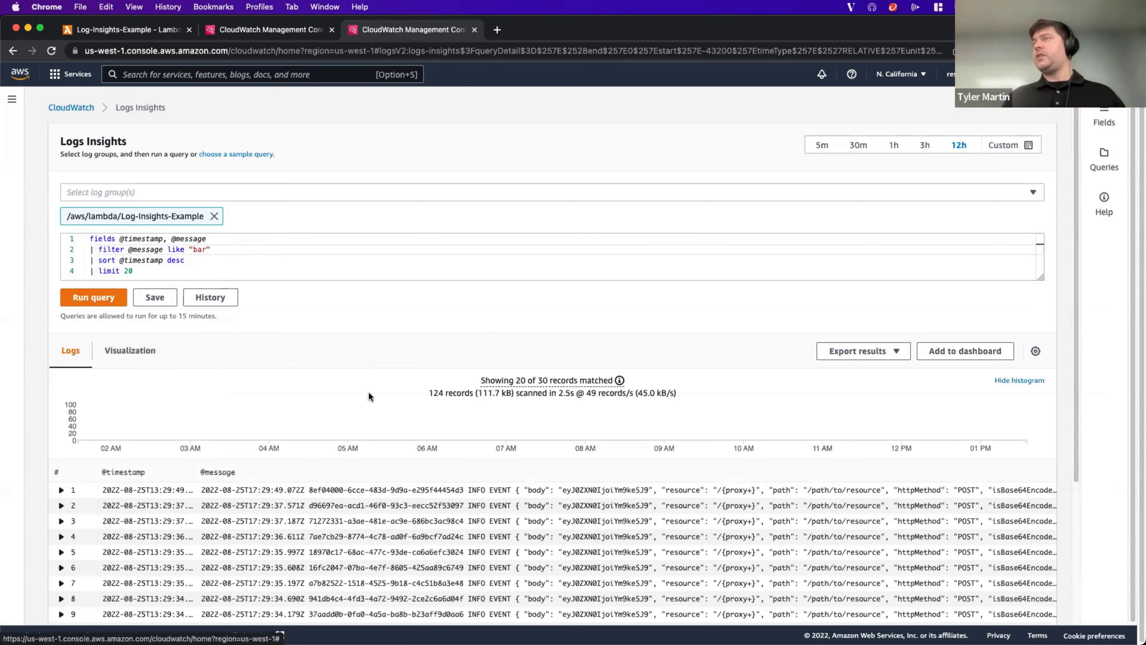
pyautogui.scroll(-2, 154, 285)
pyautogui.scroll(-2, 271, 325)
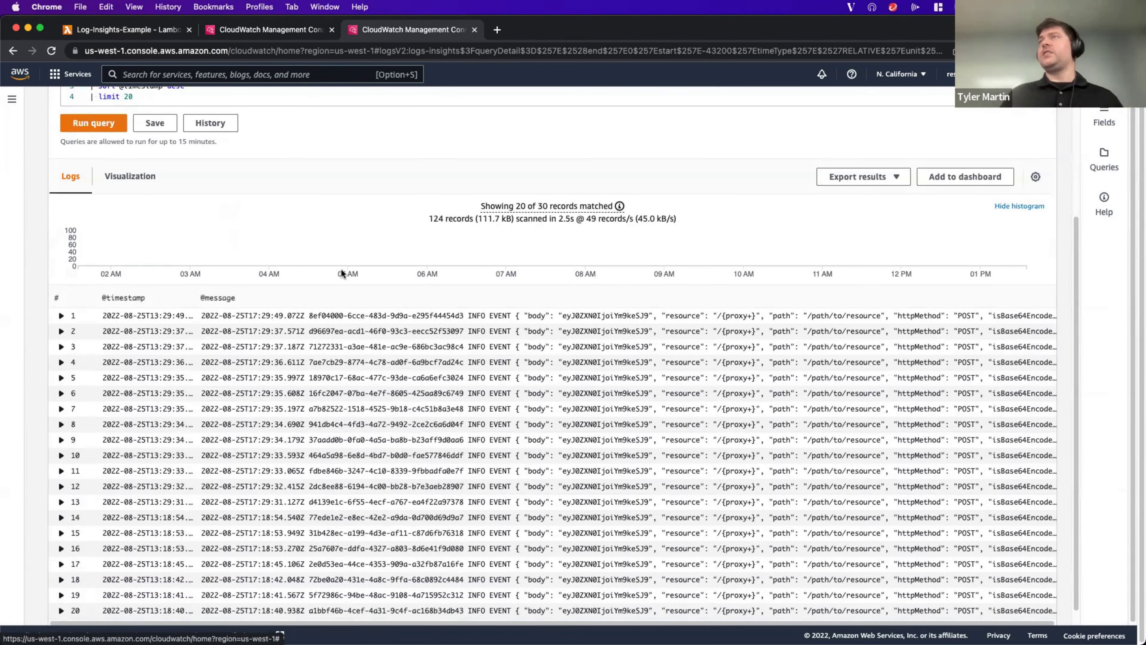
pyautogui.scroll(2, 226, 174)
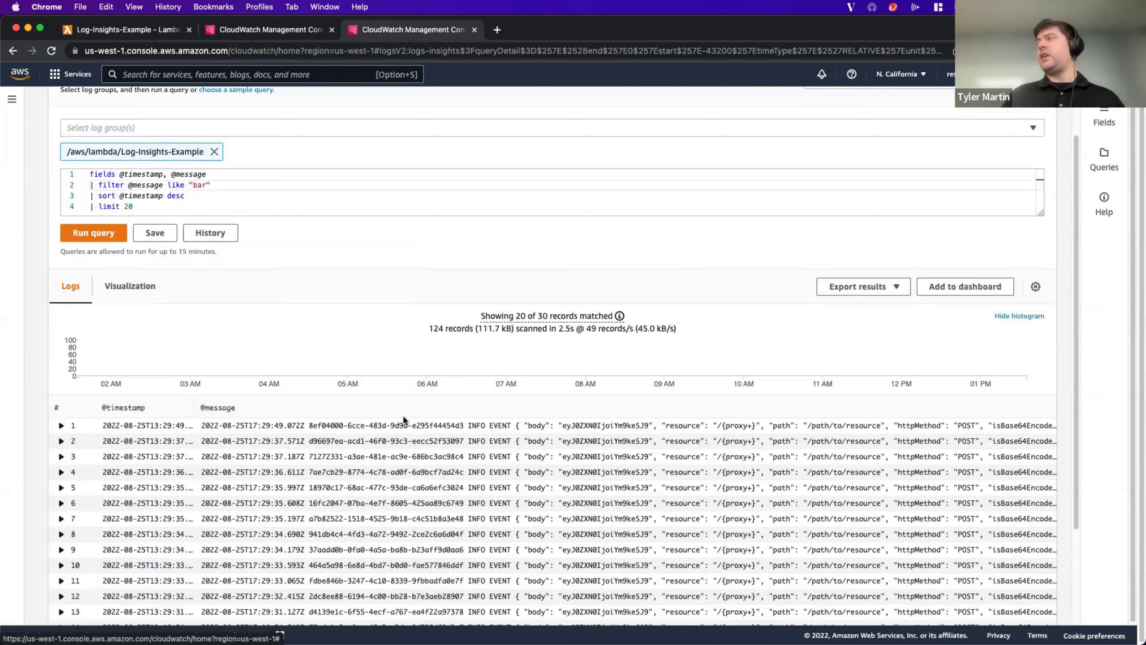
pyautogui.scroll(-3, 283, 370)
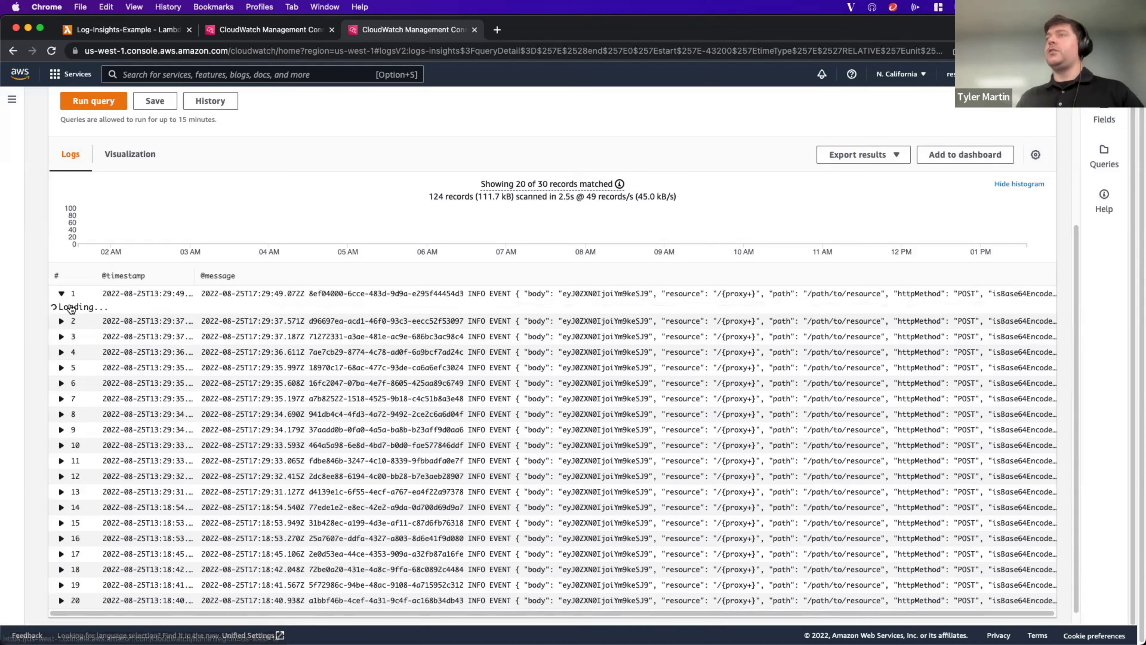
pyautogui.click(60, 294)
pyautogui.scroll(-2, 284, 371)
pyautogui.scroll(-5, 289, 361)
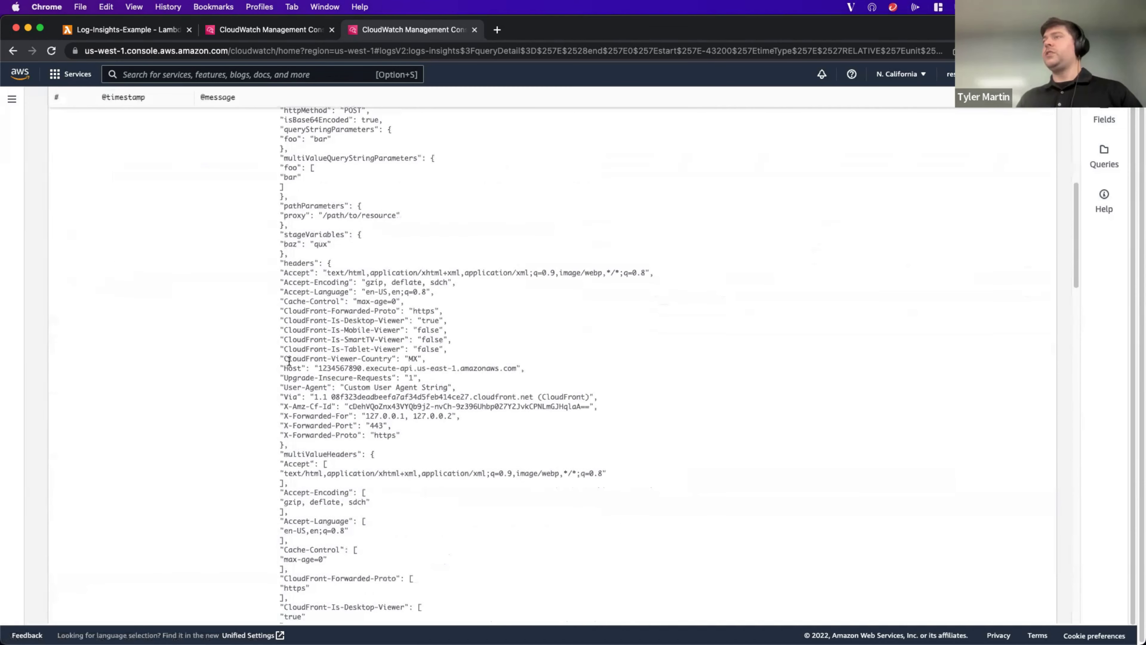
pyautogui.scroll(-15, 289, 361)
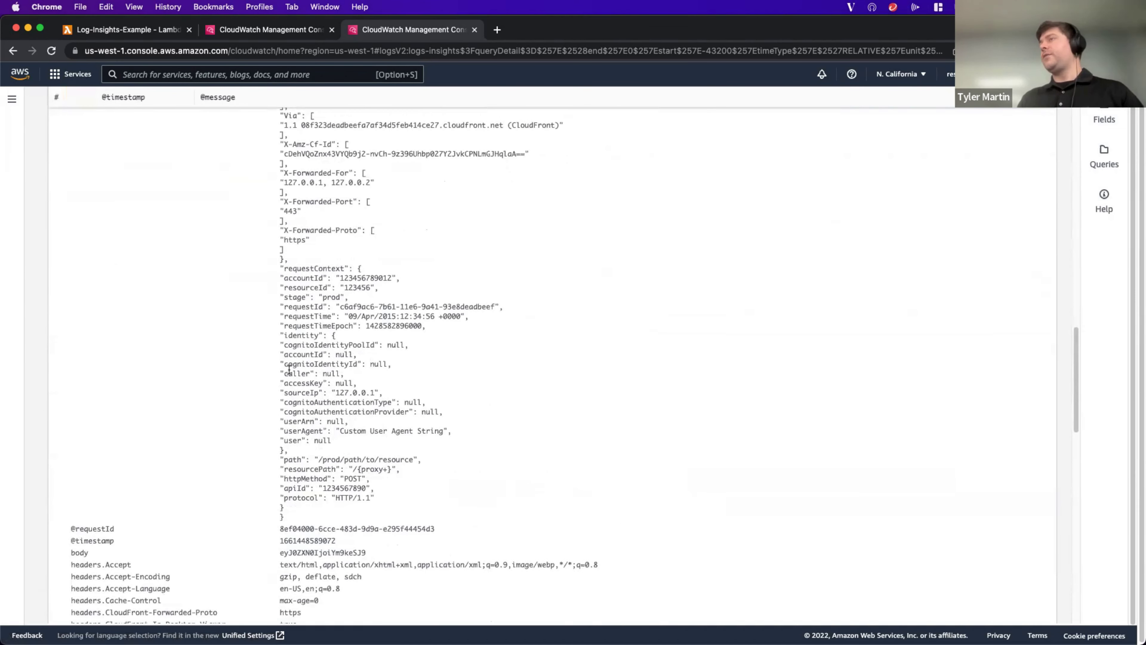
pyautogui.scroll(-9, 290, 379)
pyautogui.scroll(20, 293, 384)
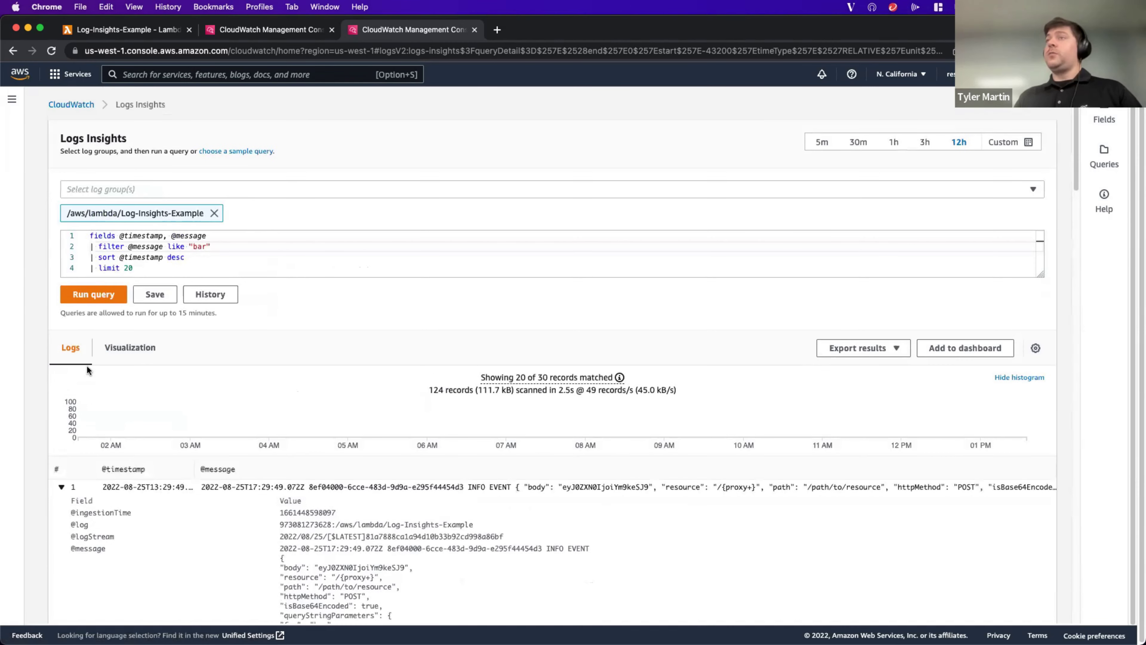
pyautogui.click(61, 487)
# - Undo the query edits back to the version that counts records by headers.CloudFront-Viewer-Country
pyautogui.click(233, 263)
pyautogui.press('super+z')
pyautogui.press('super+z')
pyautogui.press('super+z')
pyautogui.press('super+z')
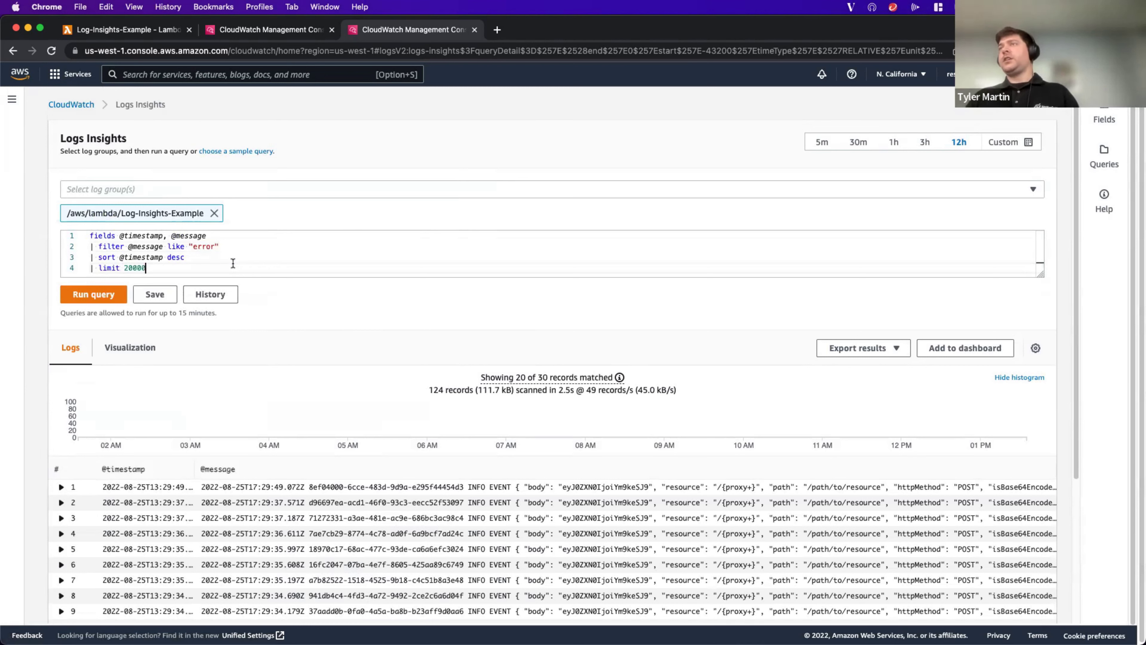
pyautogui.press('super+z')
pyautogui.press('super+z')
pyautogui.press('super+z')
pyautogui.press('super+z')
pyautogui.press('super+z')
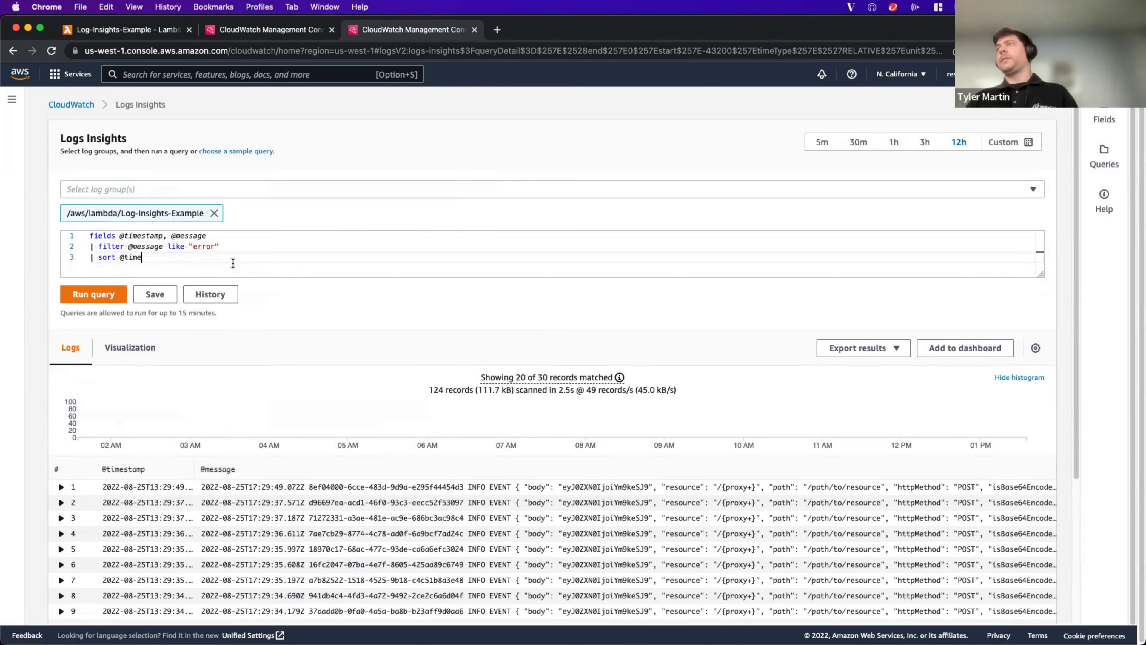
pyautogui.press('super+z')
pyautogui.press('super+z')
pyautogui.press('super+z')
pyautogui.press('super+z')
pyautogui.press('super+z')
pyautogui.press('super+z')
pyautogui.press('super+z')
pyautogui.press('super+z')
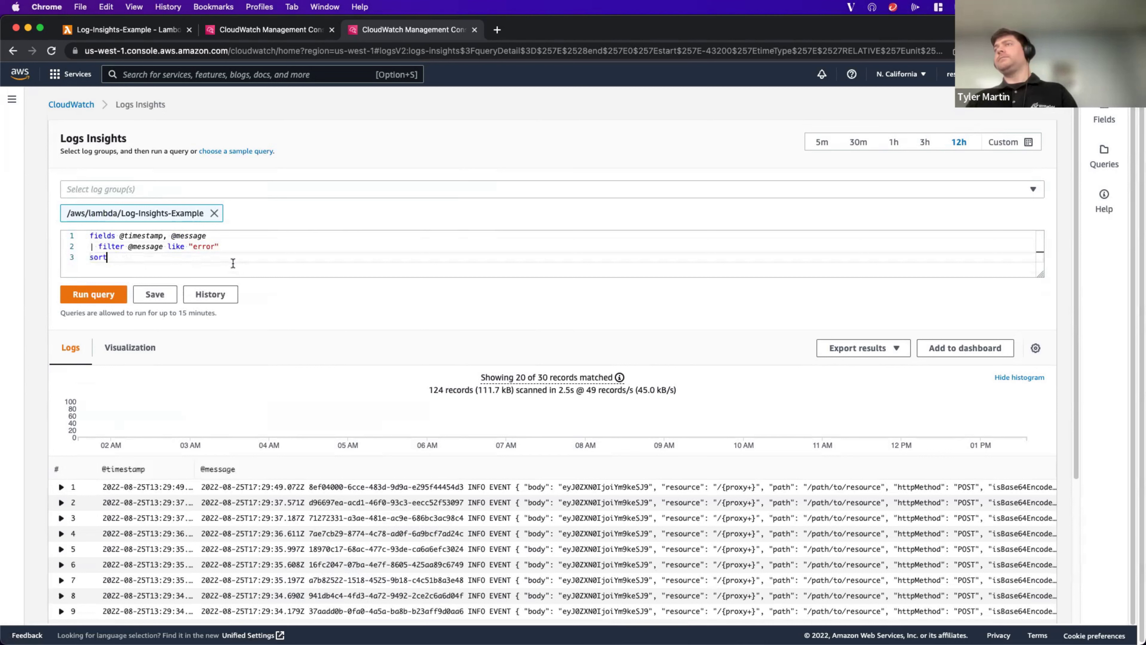
pyautogui.press('super+z')
pyautogui.press('super+z')
pyautogui.press('super+z')
pyautogui.press('super+z')
pyautogui.press('super+z')
pyautogui.press('super+z')
pyautogui.press('super+z')
pyautogui.press('super+z')
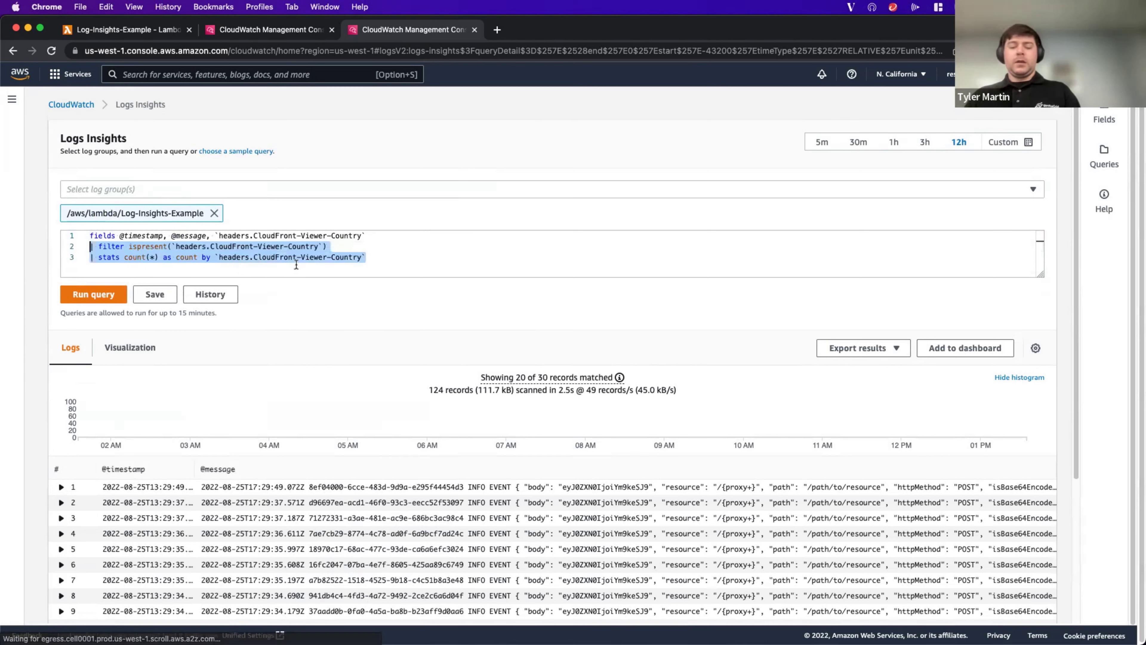
pyautogui.click(407, 247)
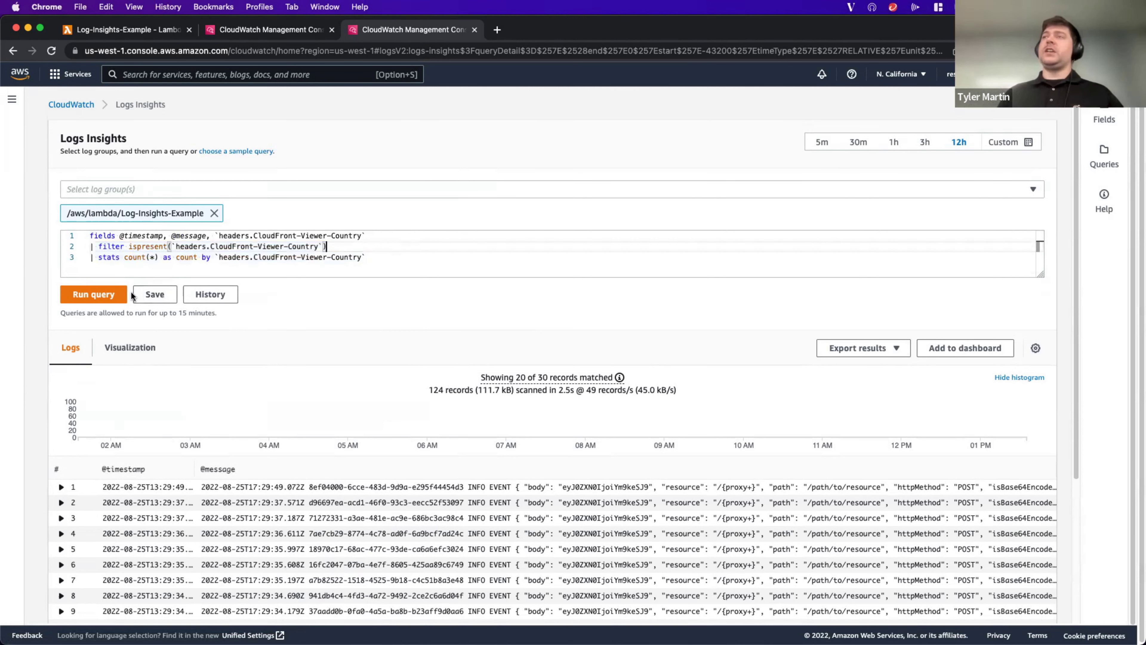
# - Run the restored query that counts records by headers.CloudFront-Viewer-Country on the Log-Insights-Example log group
pyautogui.click(95, 296)
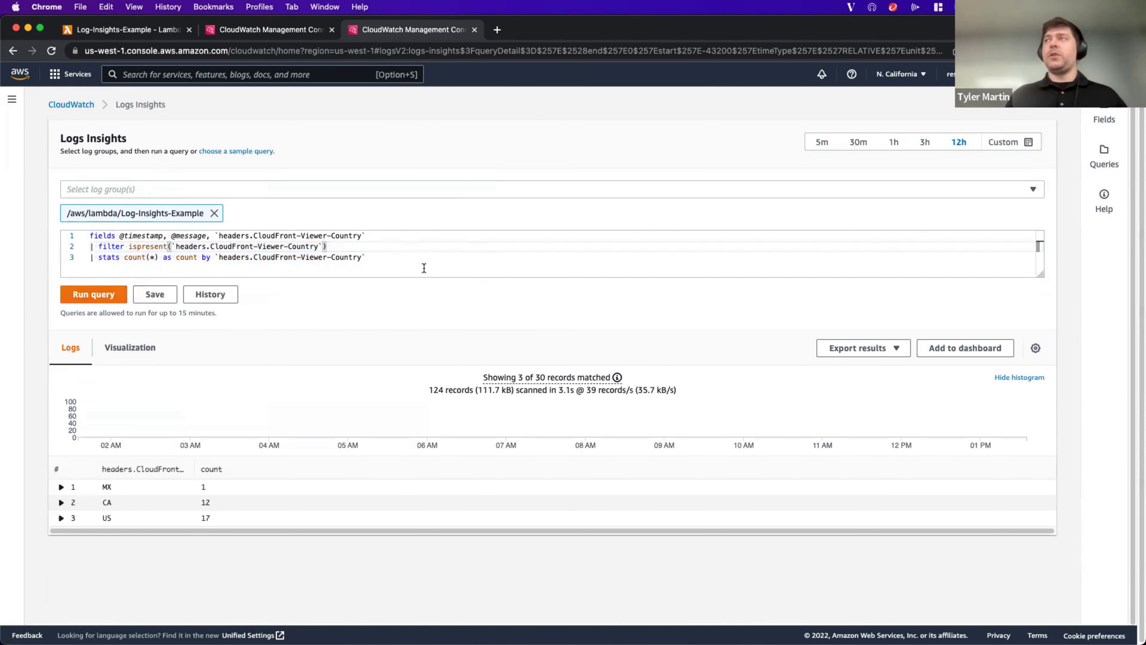
pyautogui.click(385, 263)
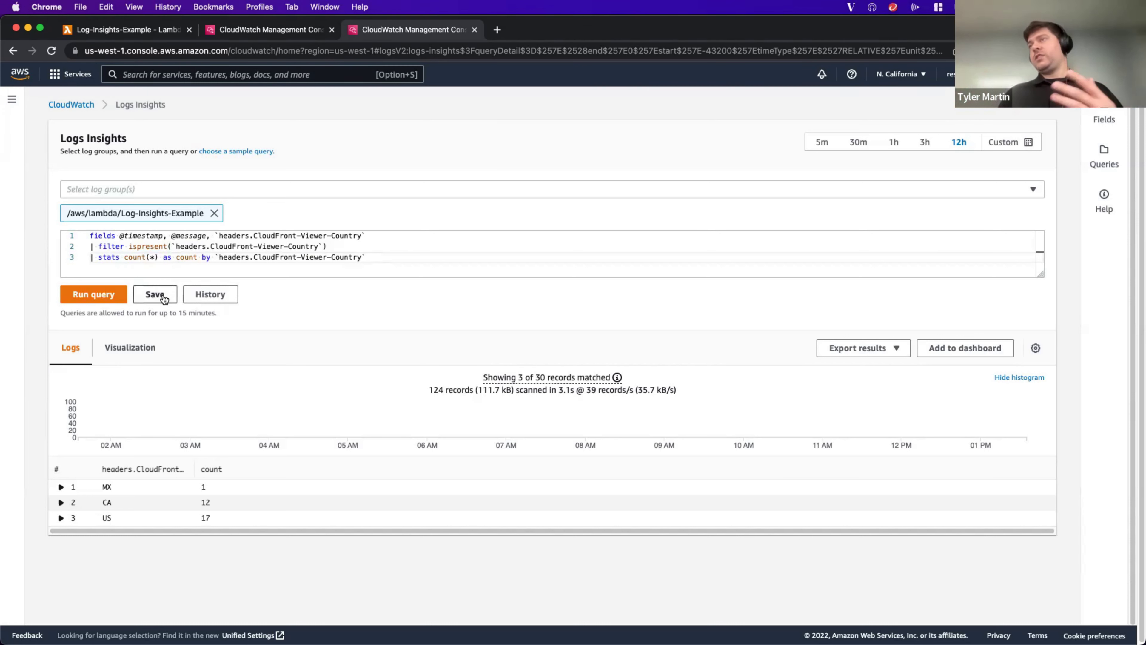
# - Show the saved and sample queries and examine the Lambda, VPC Flow Logs, CloudTrail and Common queries sample groups, collapsing each one
pyautogui.click(1106, 156)
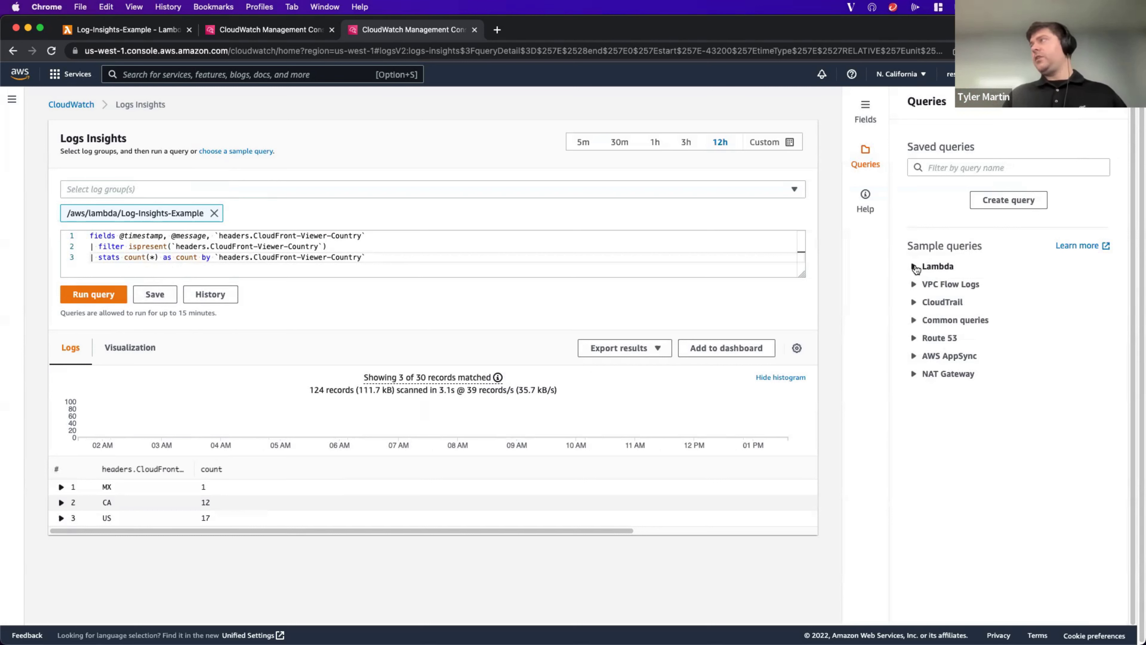
pyautogui.click(915, 267)
pyautogui.click(915, 268)
pyautogui.click(915, 285)
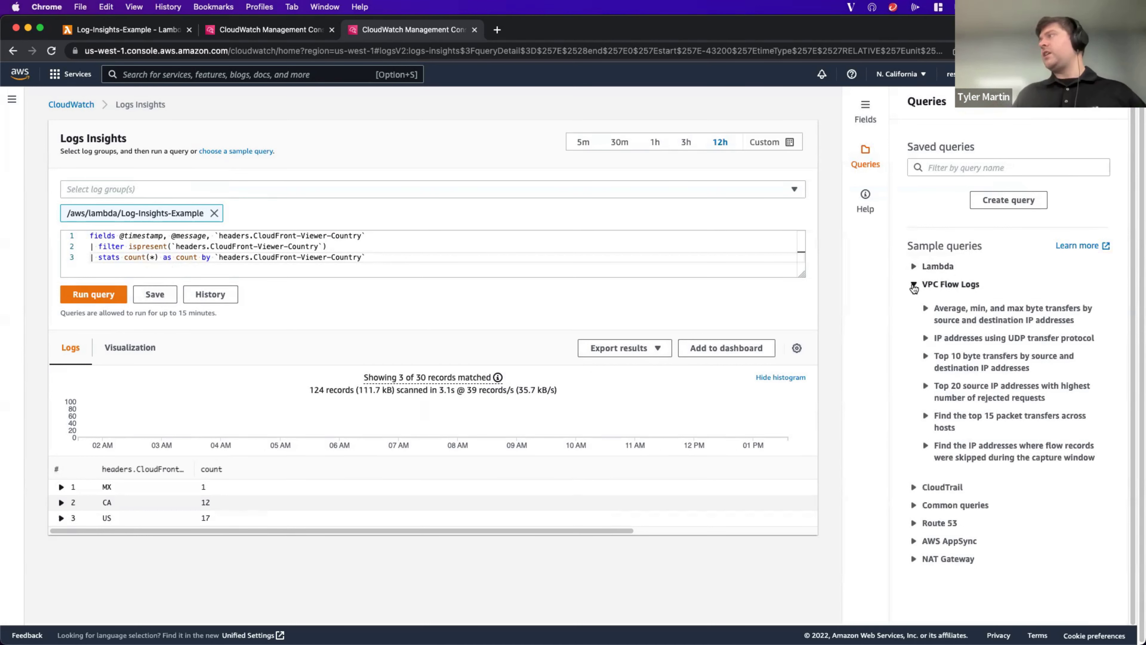
pyautogui.click(914, 286)
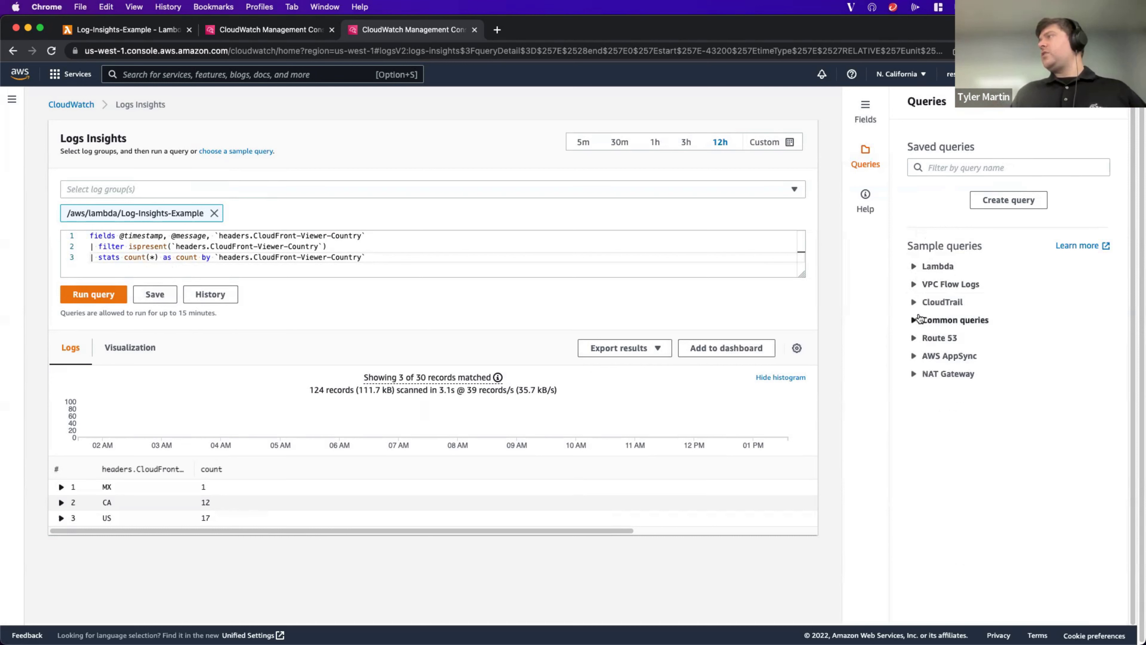
pyautogui.click(914, 303)
pyautogui.click(914, 303)
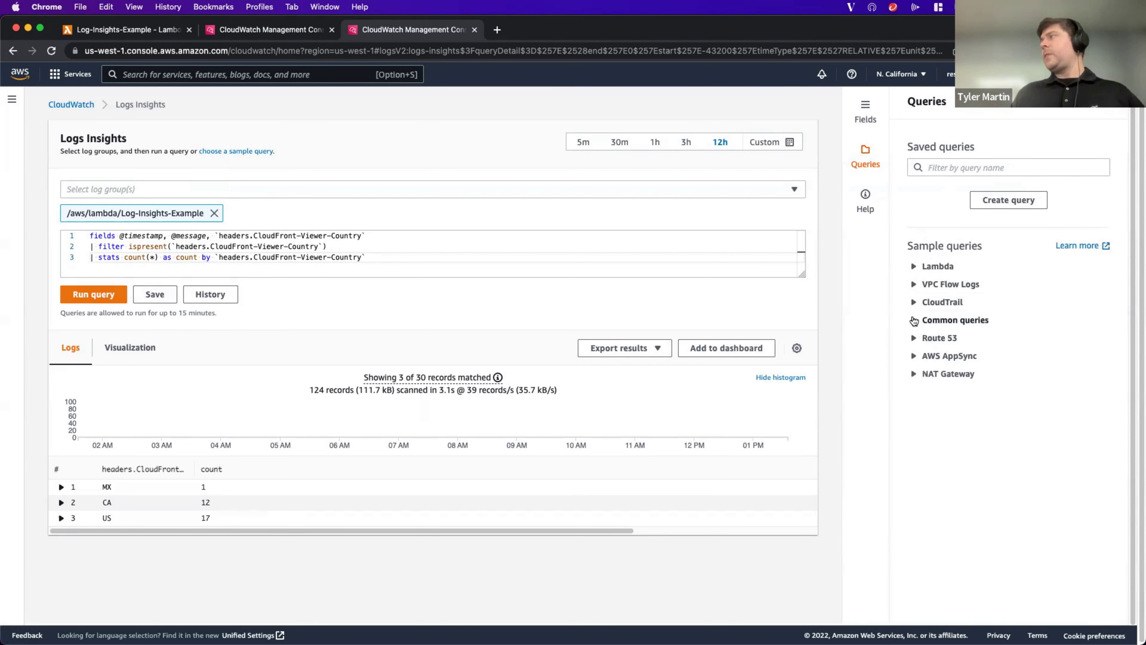
pyautogui.click(914, 321)
pyautogui.click(914, 321)
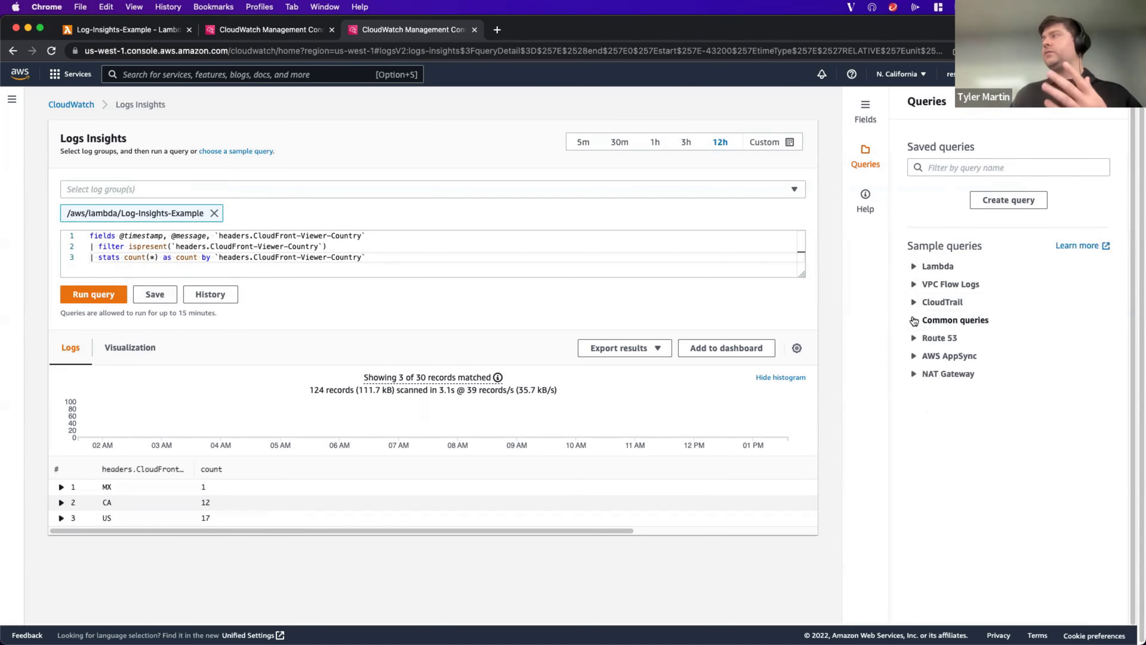
pyautogui.click(914, 321)
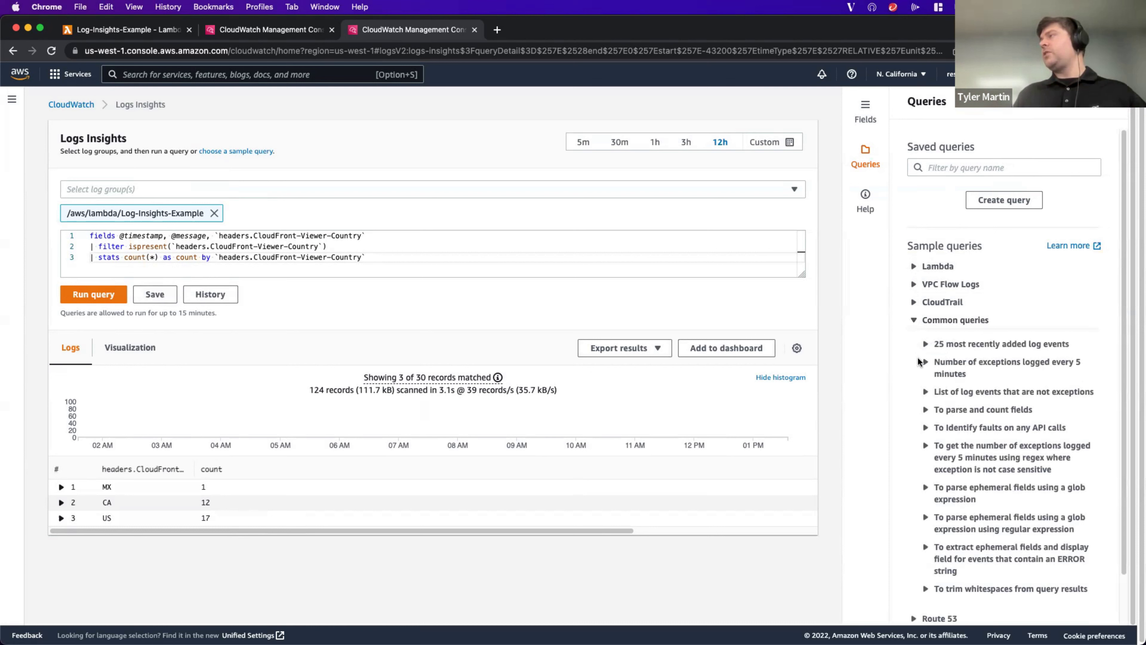
pyautogui.click(914, 321)
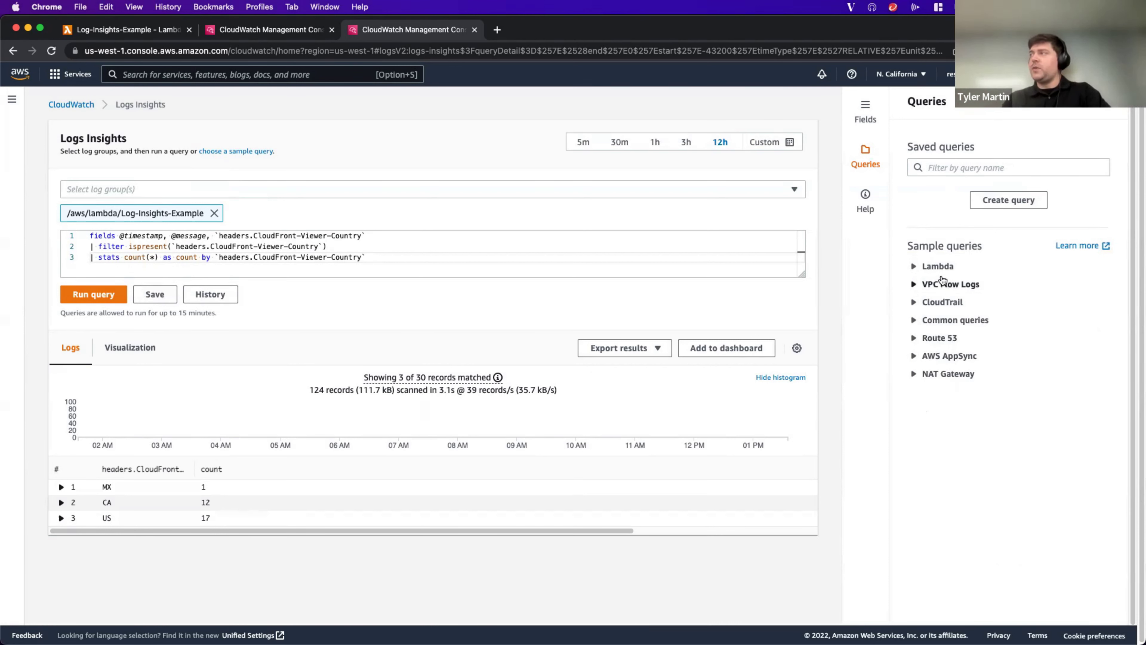
# - Expand the Lambda sample query for latency statistics in 5-minute intervals and examine its query text
pyautogui.click(915, 267)
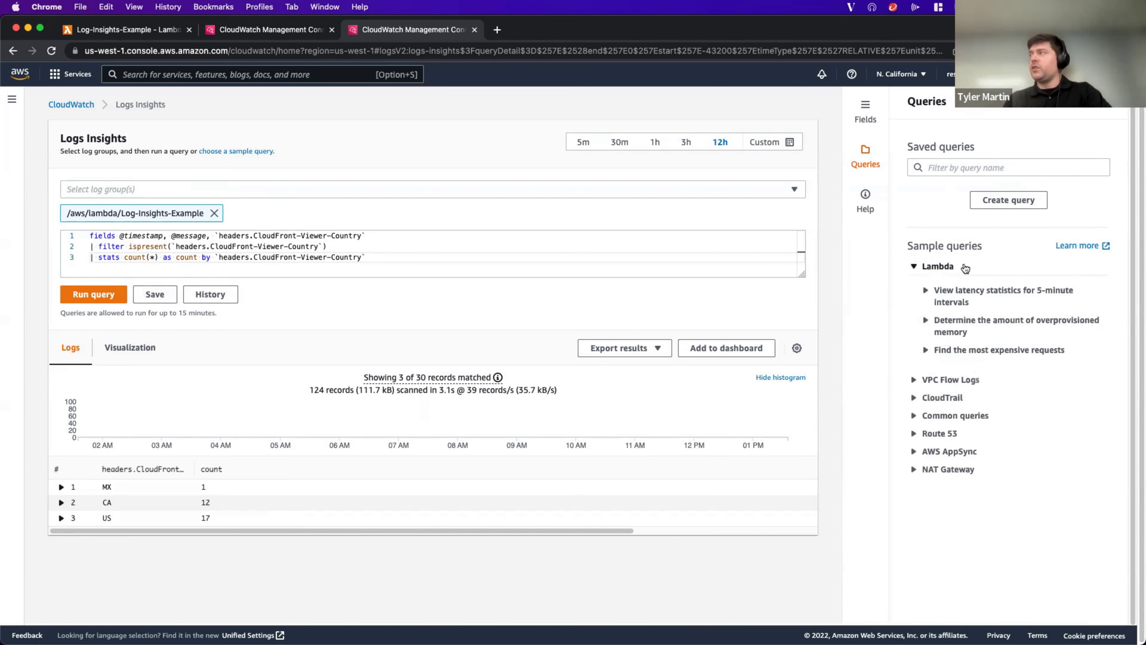
pyautogui.click(973, 300)
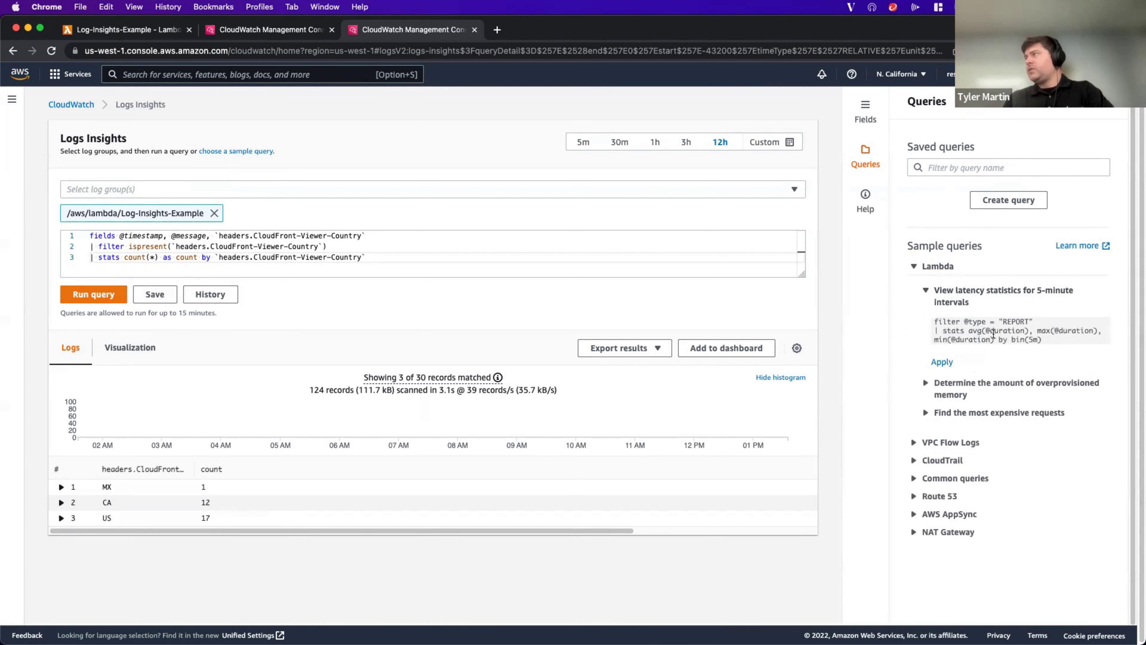
pyautogui.moveTo(1048, 337); pyautogui.dragTo(926, 318)
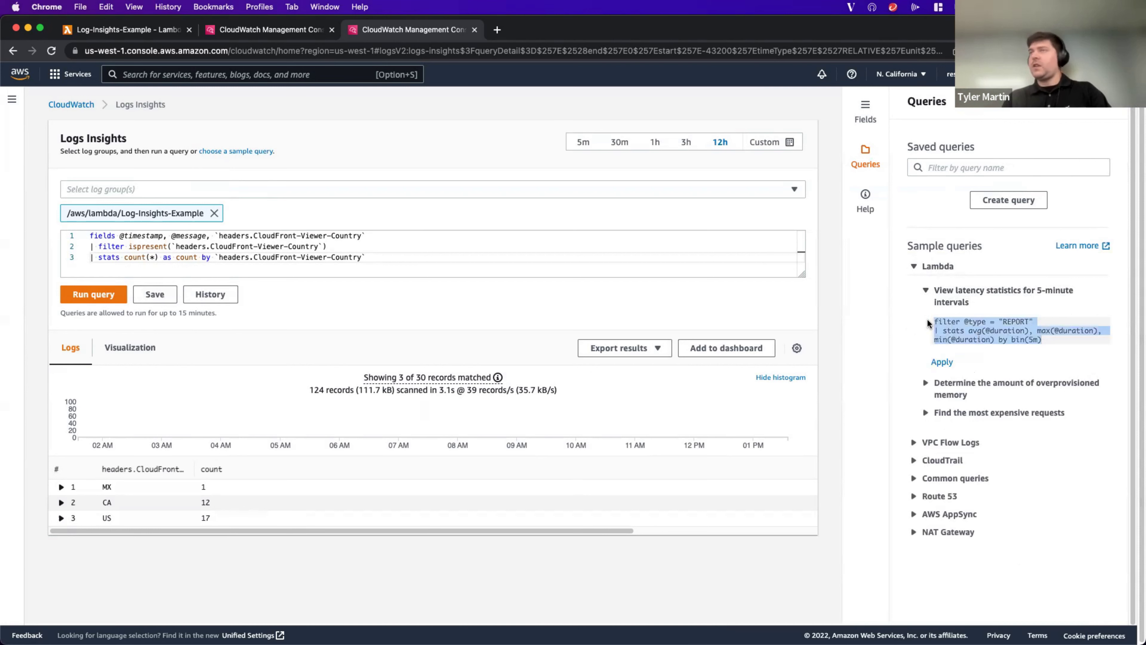
pyautogui.click(582, 300)
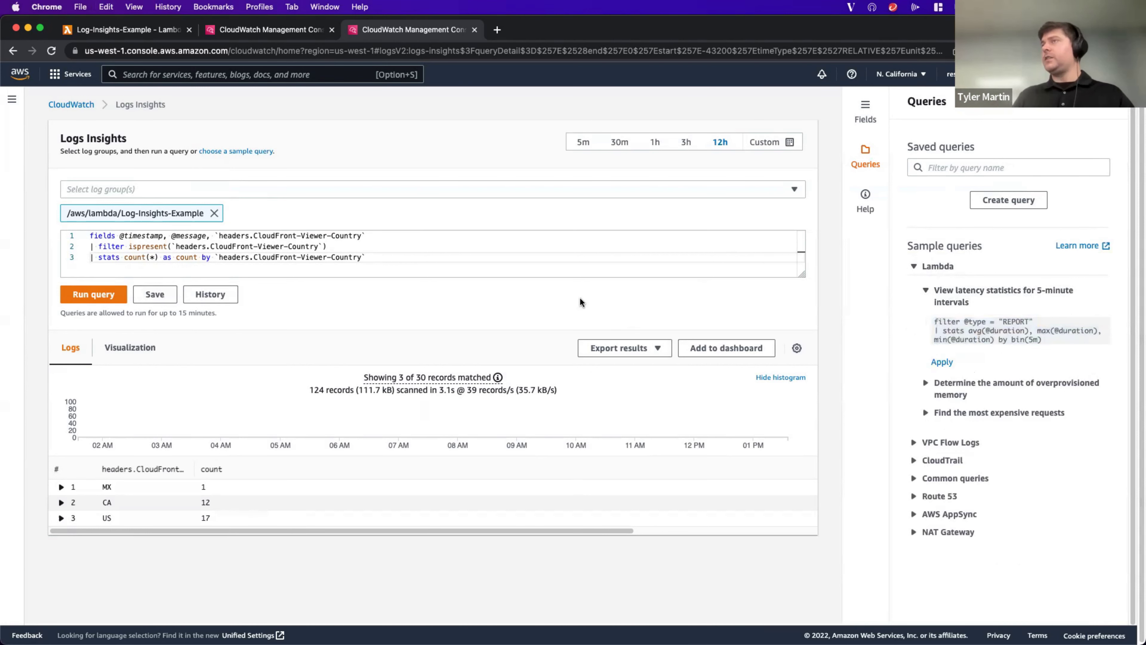
# - Start saving the current country count query as a new query named "cloudfront-viewer-country count"
pyautogui.click(155, 295)
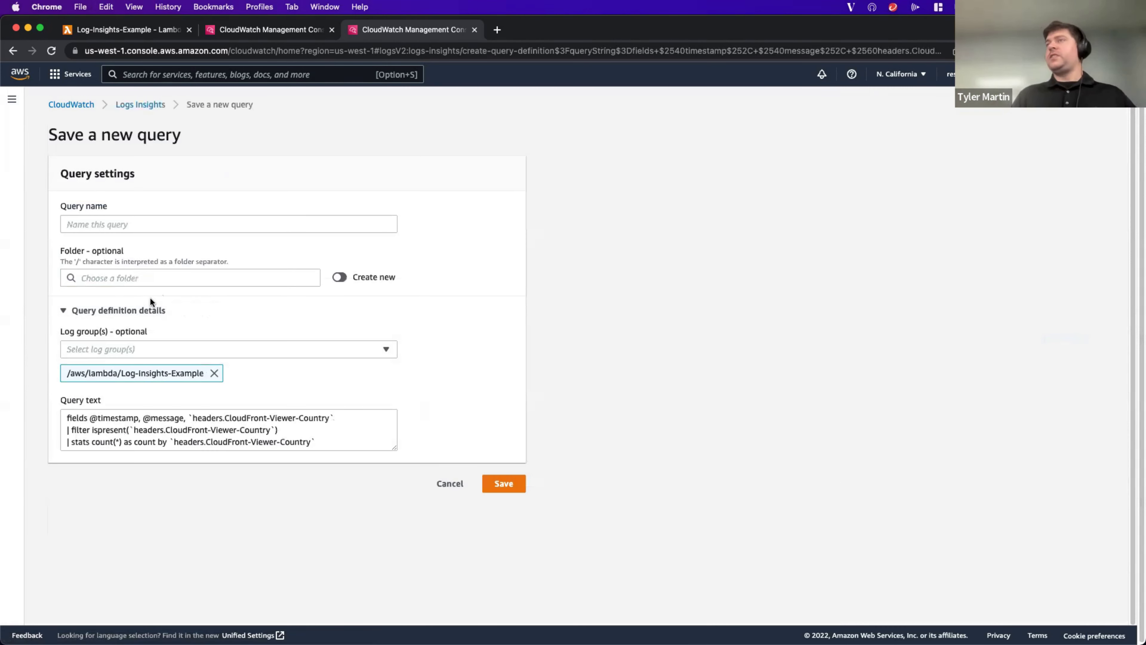
pyautogui.click(99, 222)
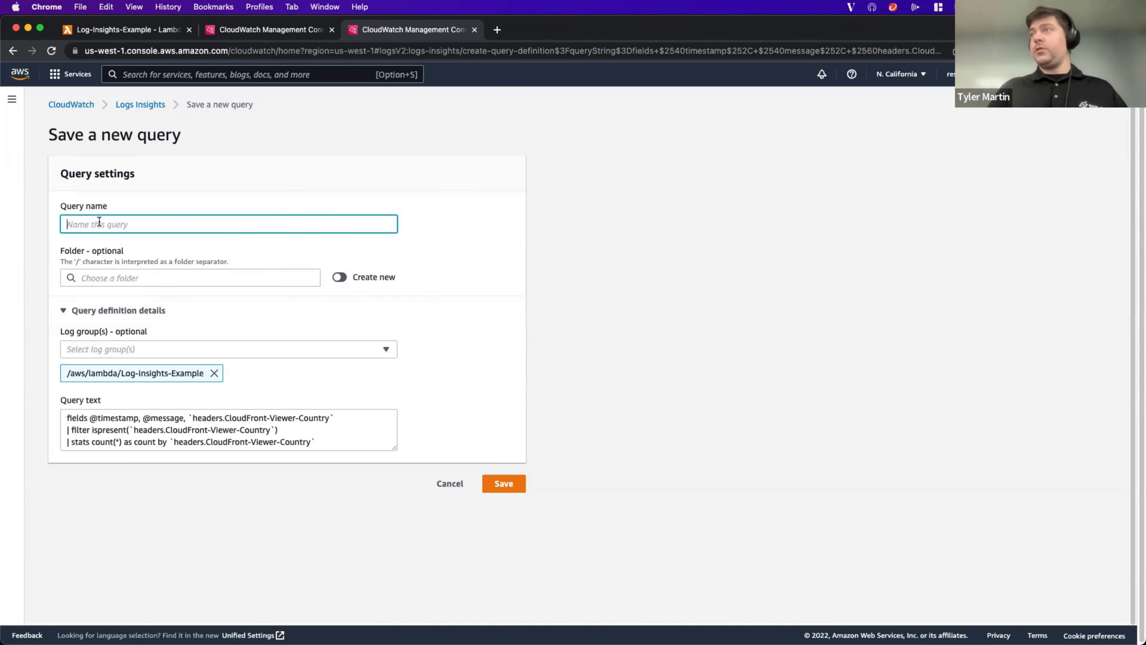
pyautogui.write('cloudfront')
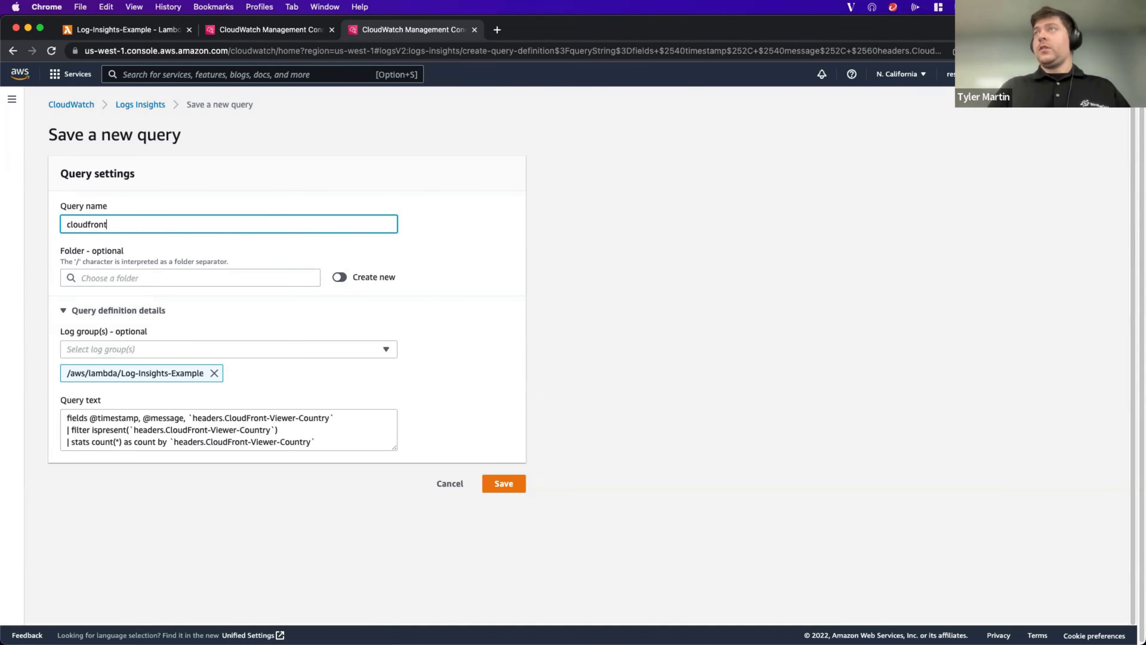
pyautogui.write('-viewer')
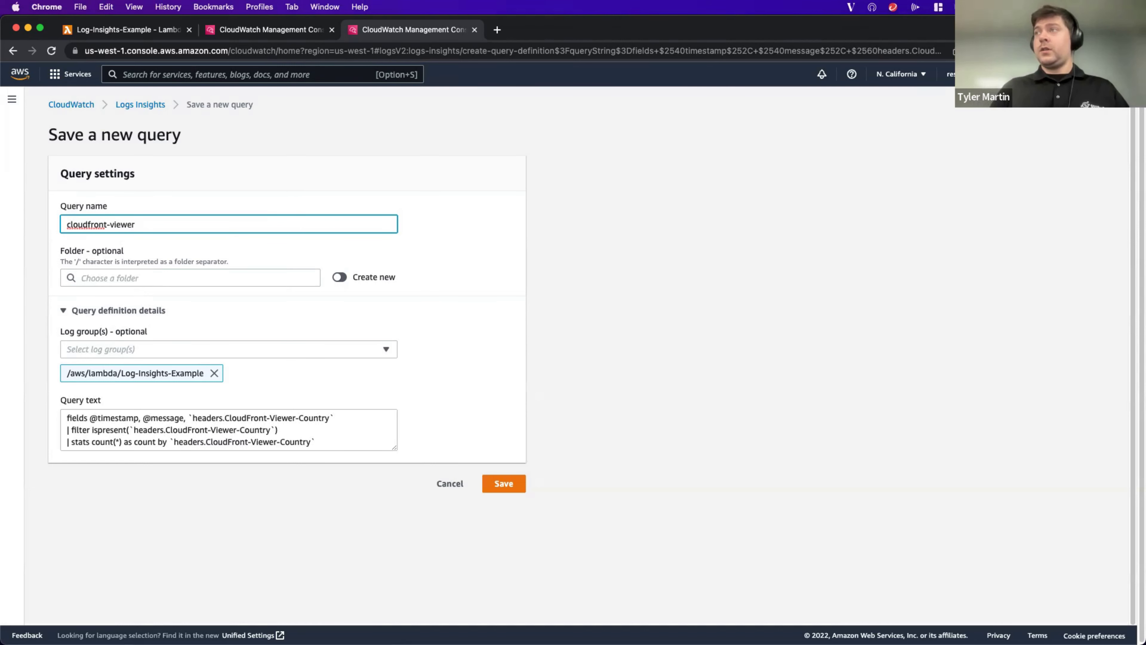
pyautogui.write('-country count')
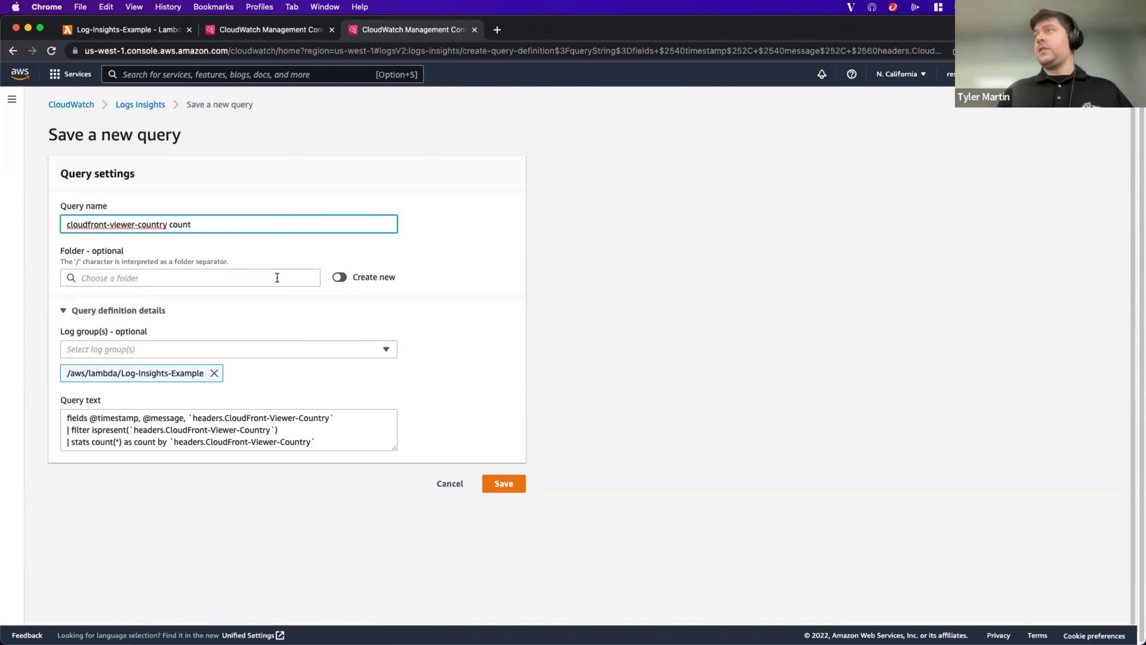
pyautogui.click(417, 248)
# - Choose to create a new folder for the saved query and enter its path, beginning with lambda/log-insigh
pyautogui.click(340, 277)
pyautogui.click(160, 277)
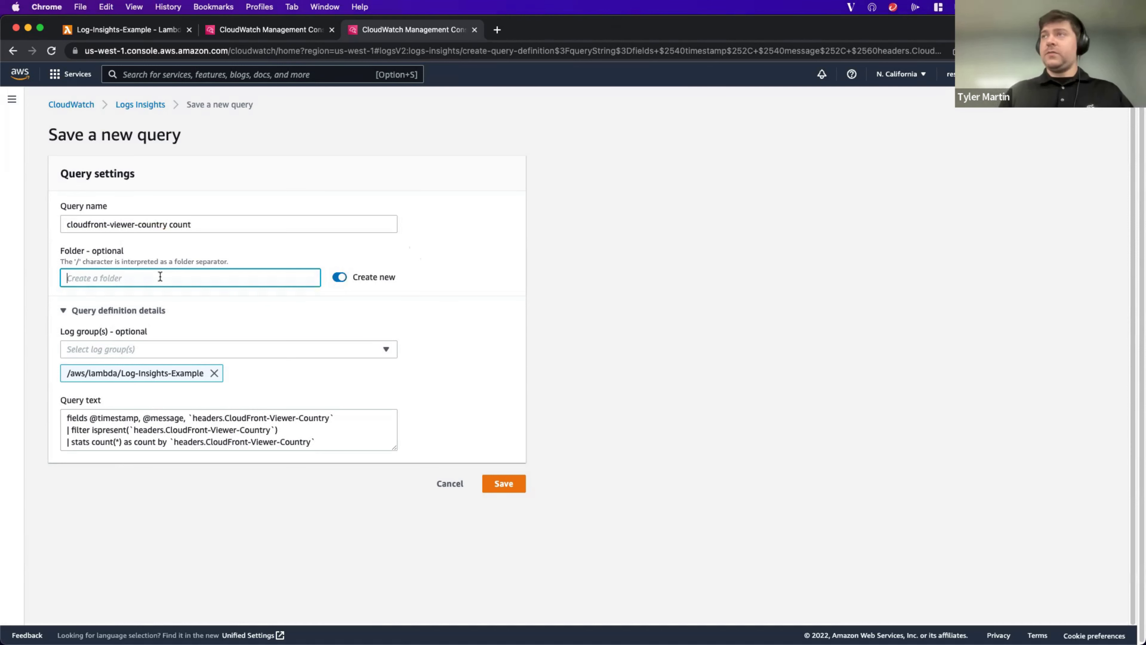
pyautogui.write('lambda/log')
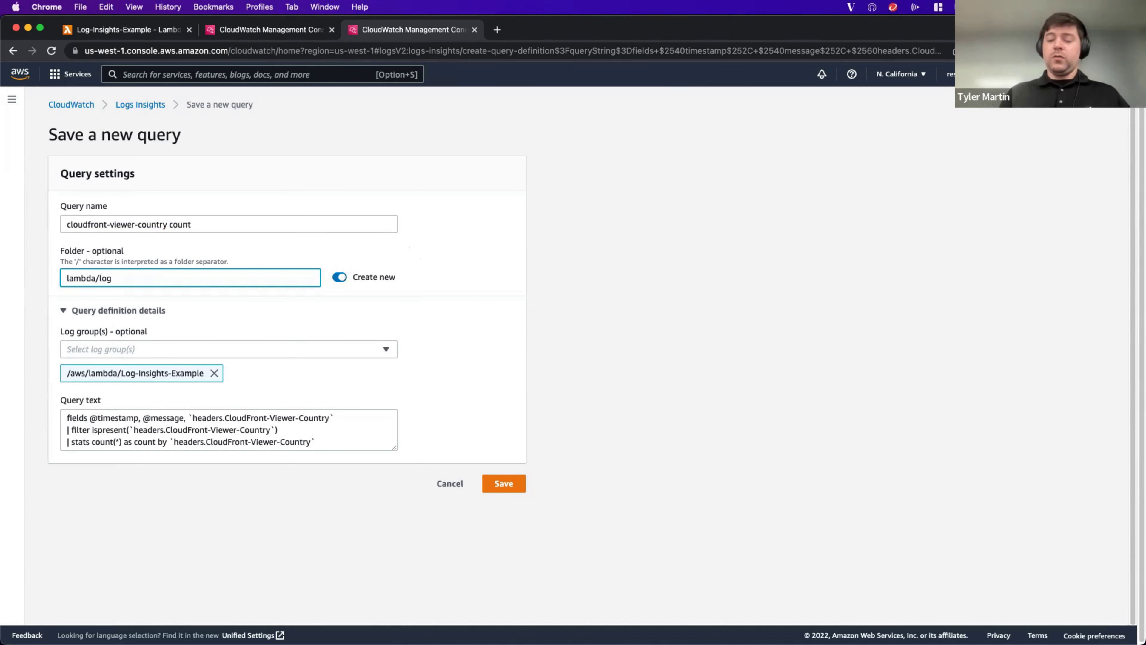
pyautogui.write('-insigh')
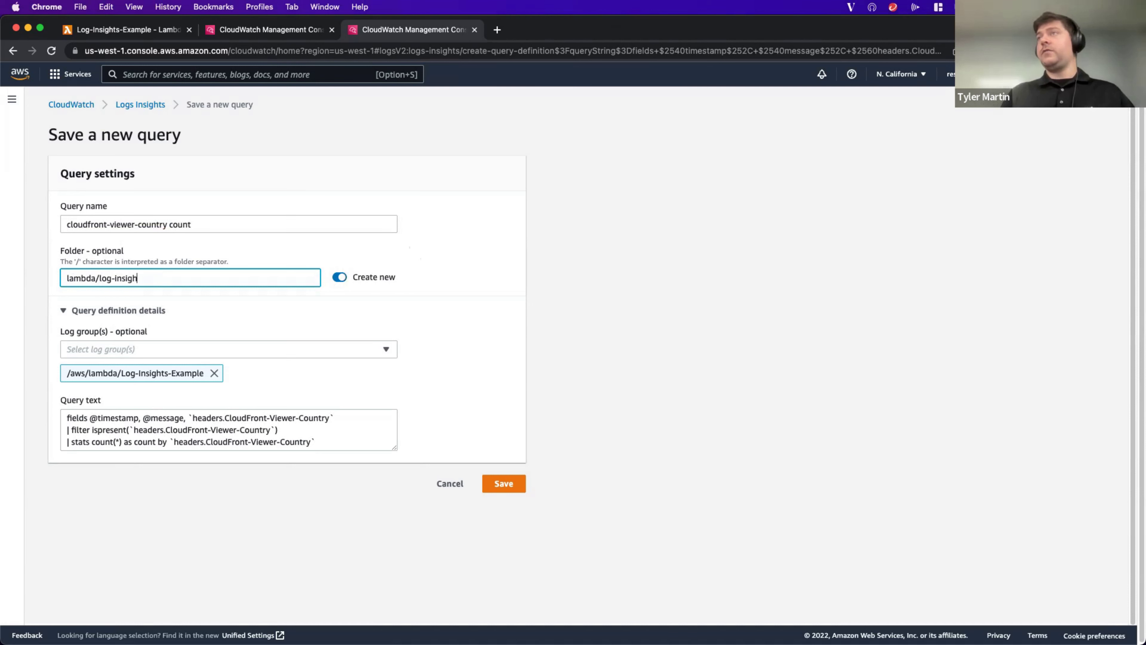